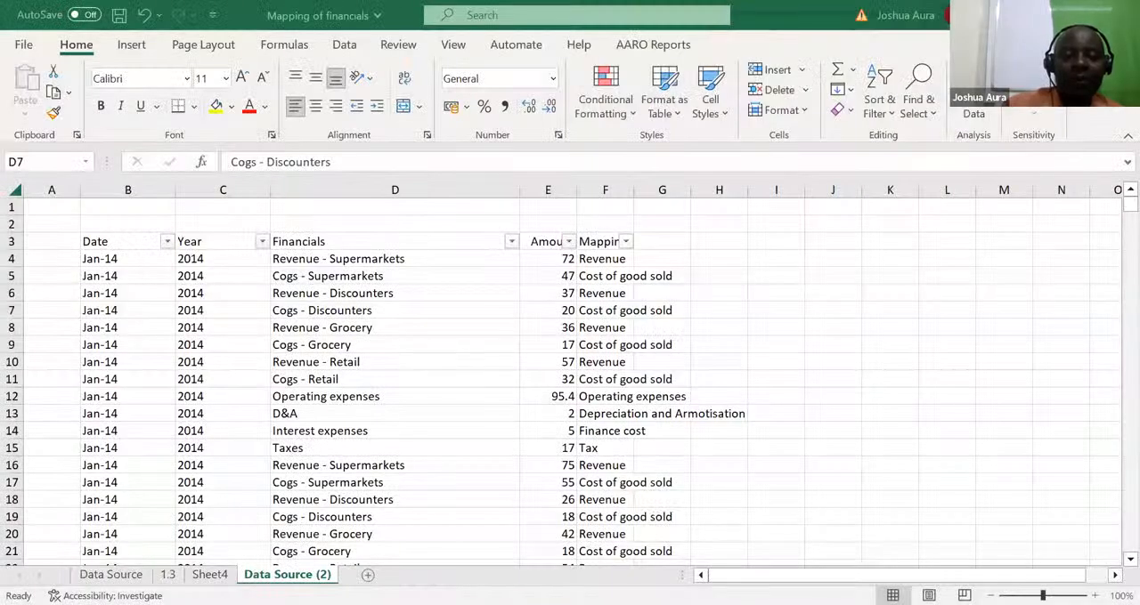
Add a new worksheet and enter the years 1978, 1979 and 1980 in cells A1 to A3
left_click(368, 575)
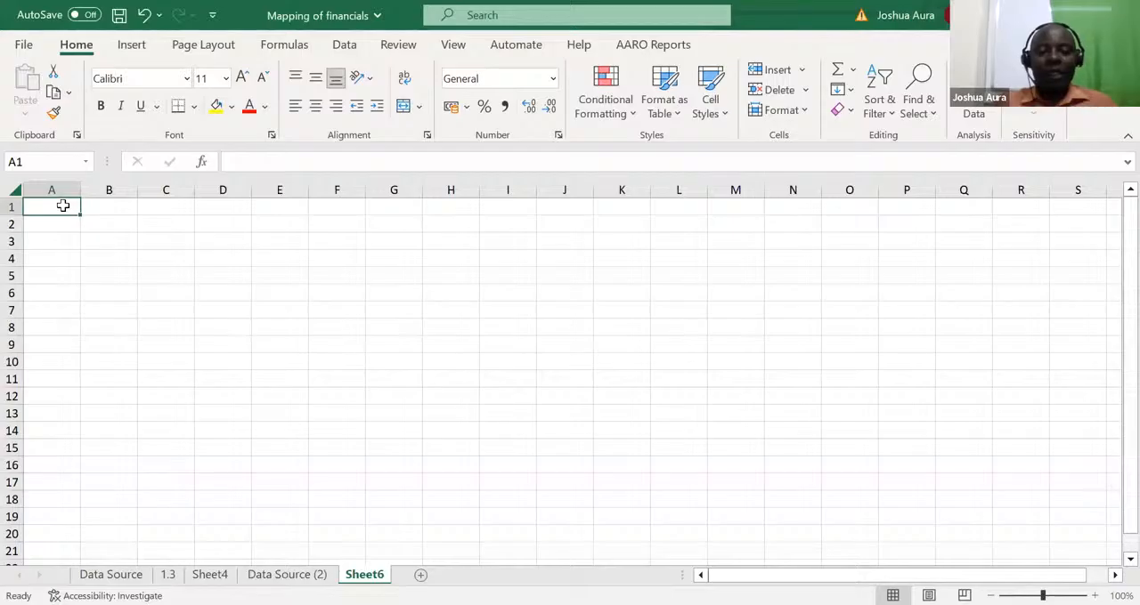
type("1978")
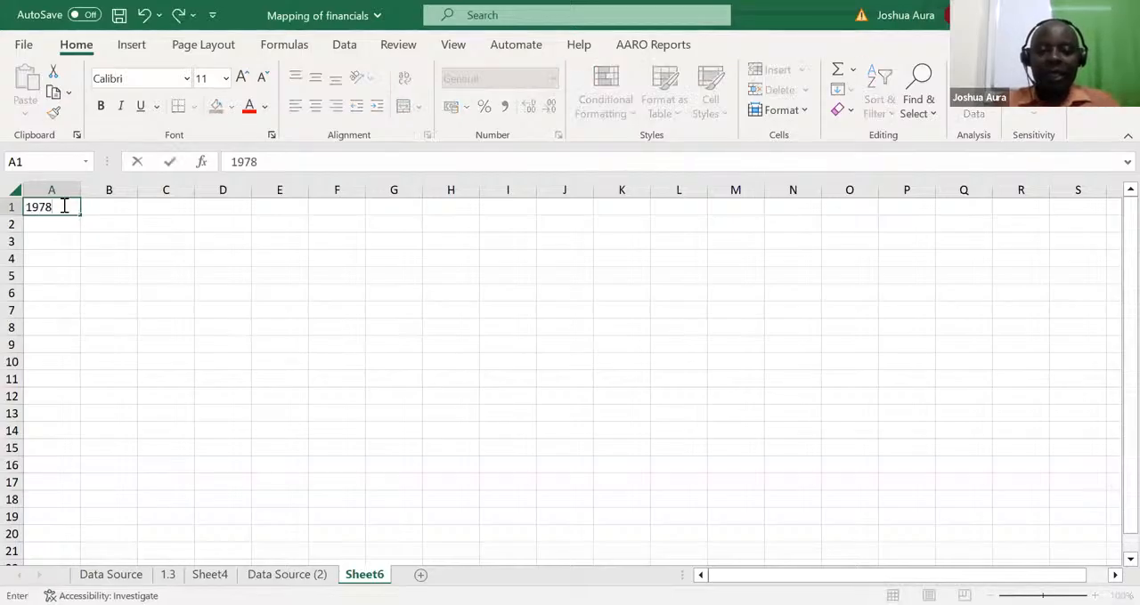
key("Return")
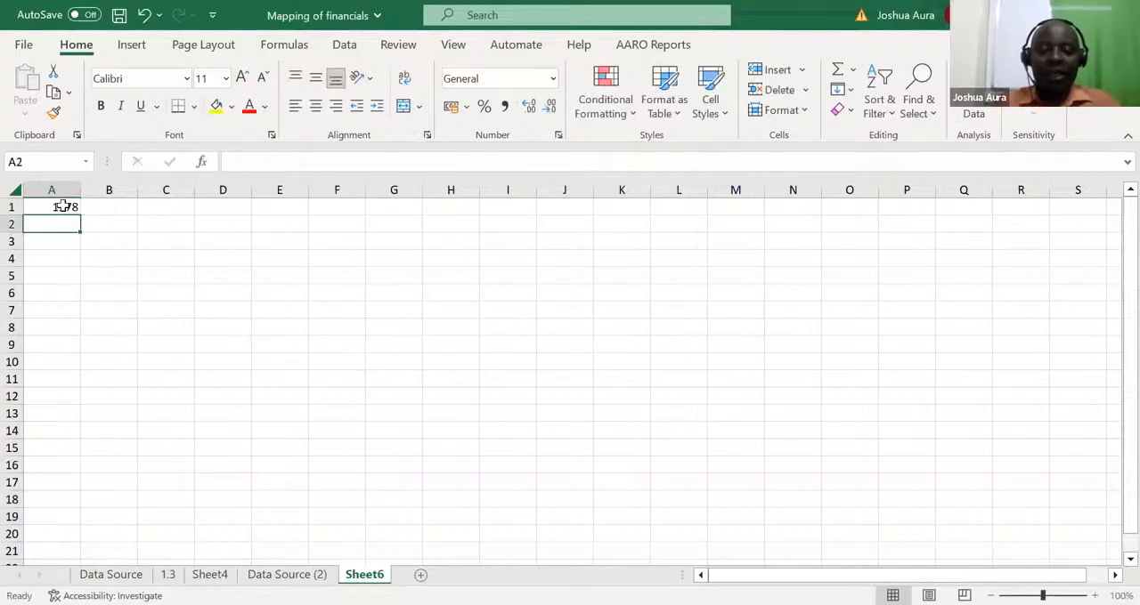
type("1979")
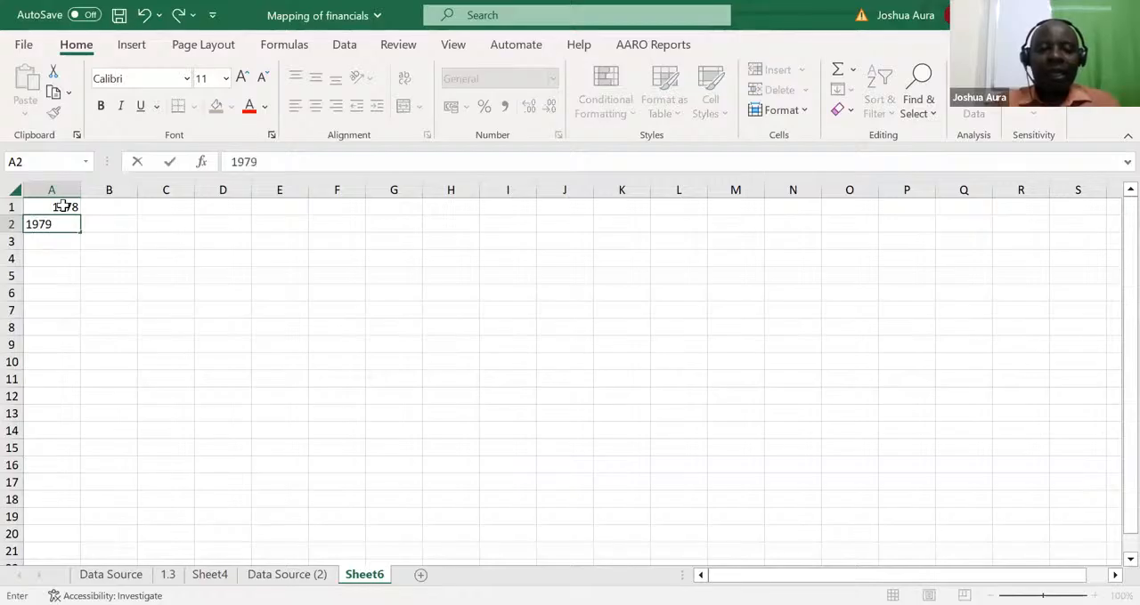
key("Return")
type("1")
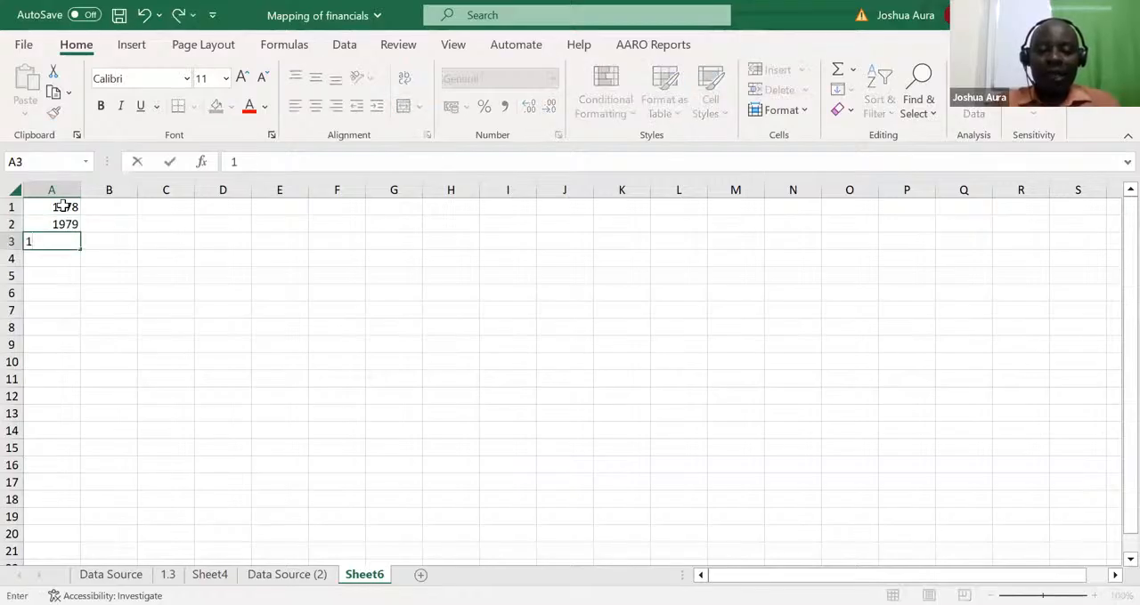
type("980")
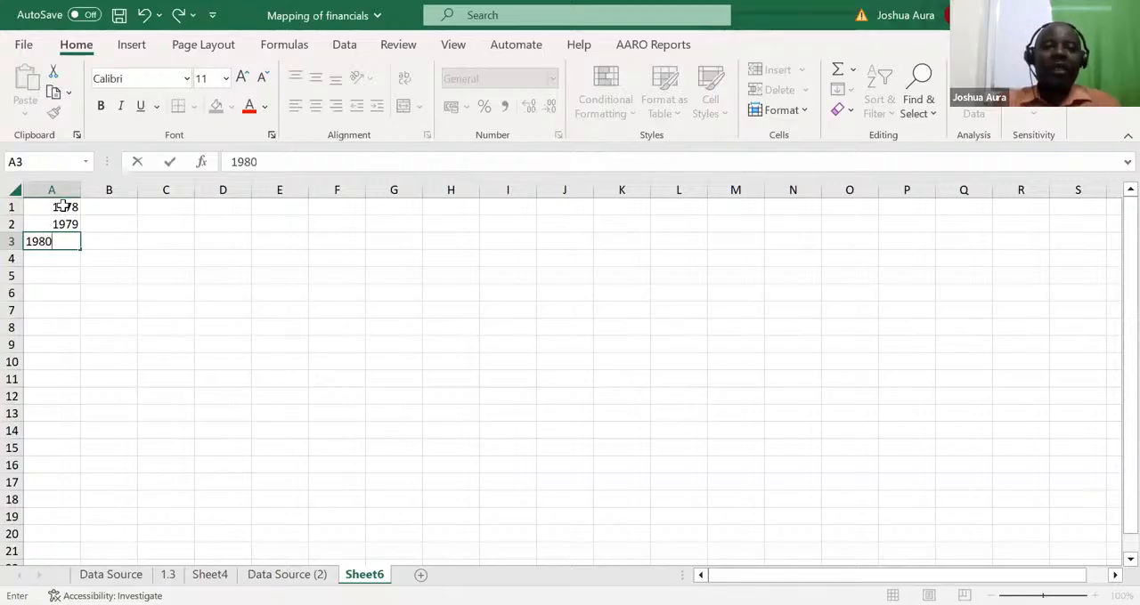
left_click(62, 325)
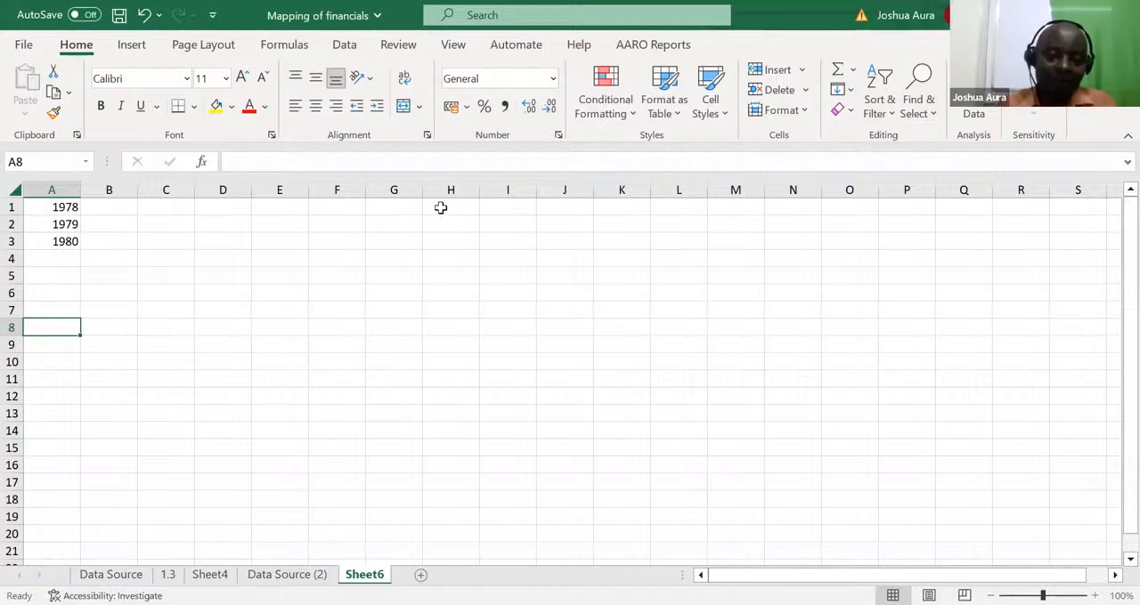
Enter uio in I1 and oiu in I2, and clear the contents of the whole column I
left_click(498, 208)
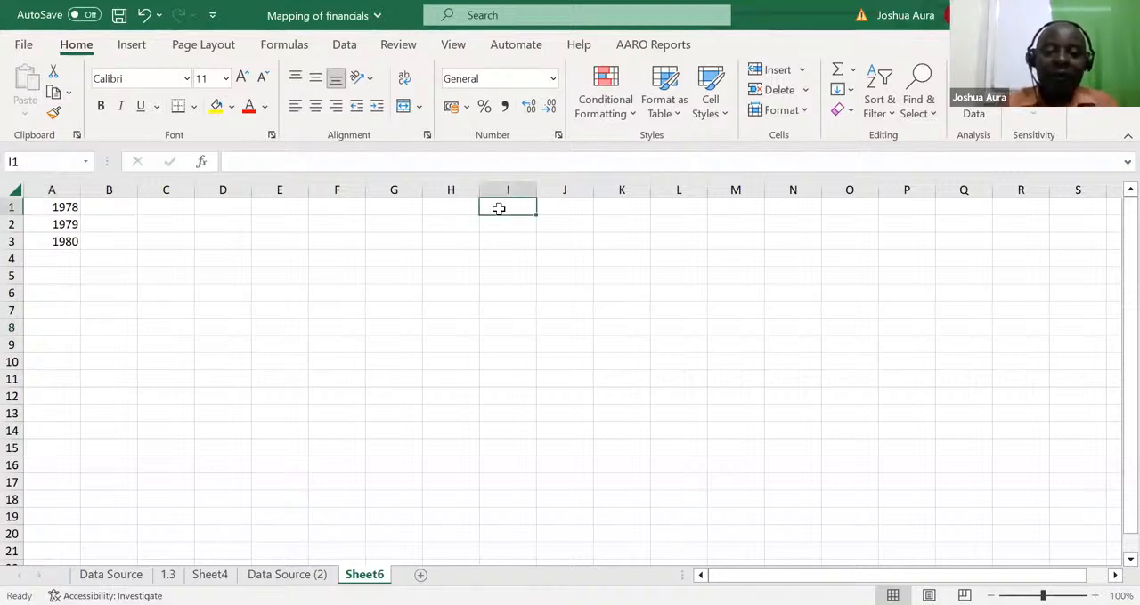
type("uio")
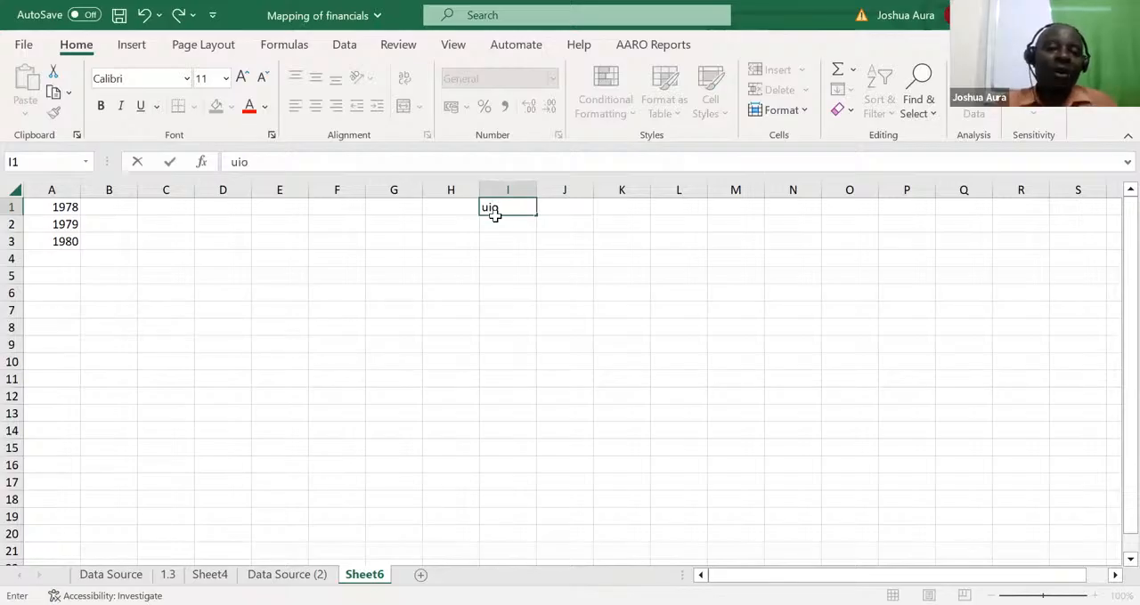
key("Return")
type("oiu")
key("Return")
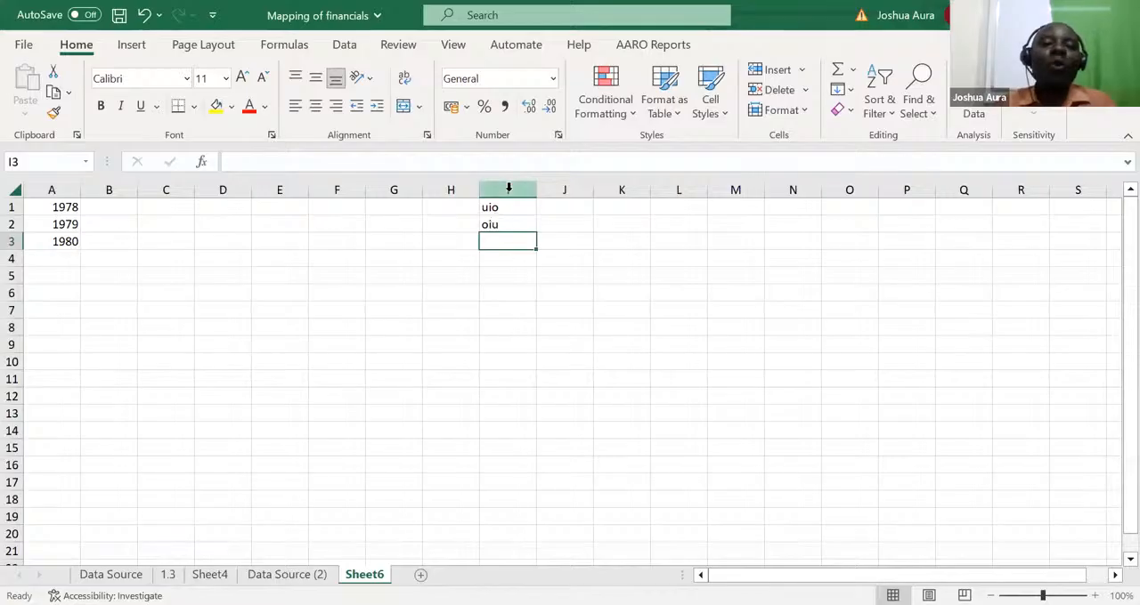
left_click(508, 188)
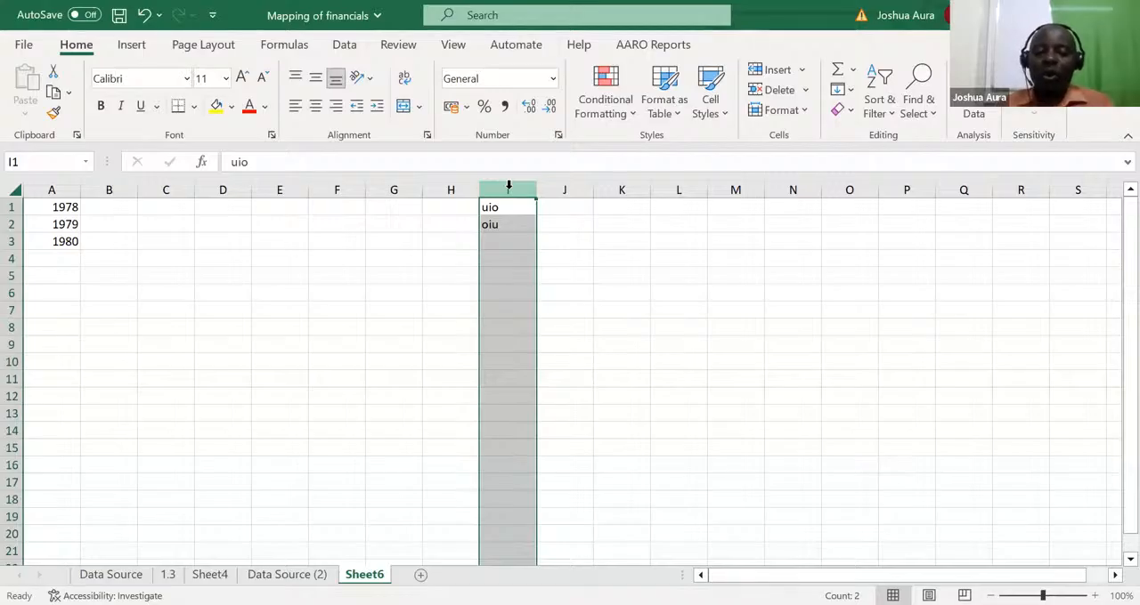
key("Delete")
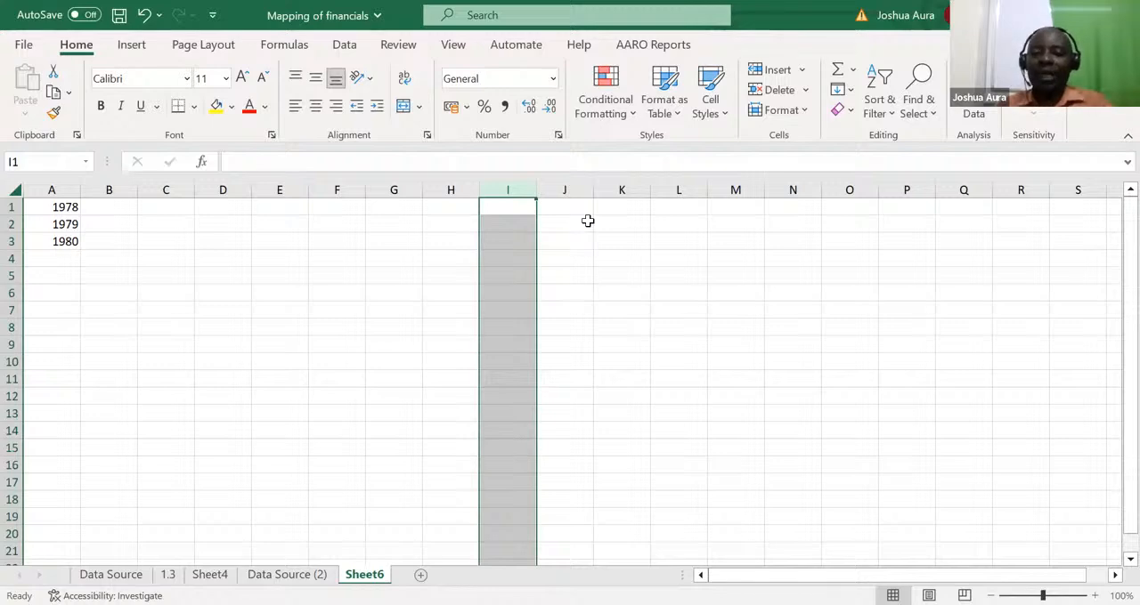
Enter uio in both cells I2 and I3
left_click(513, 220)
type("uio")
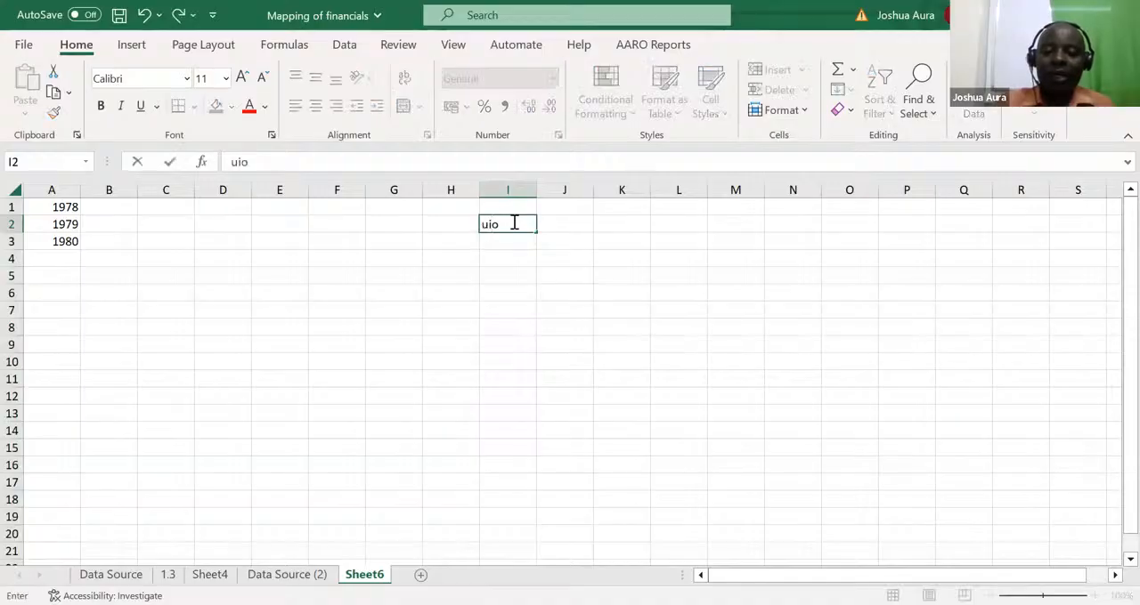
key("Return")
type("uio")
Enter klj in J2 and jkl in J3, and insert a blank column between columns I and J
left_click(558, 222)
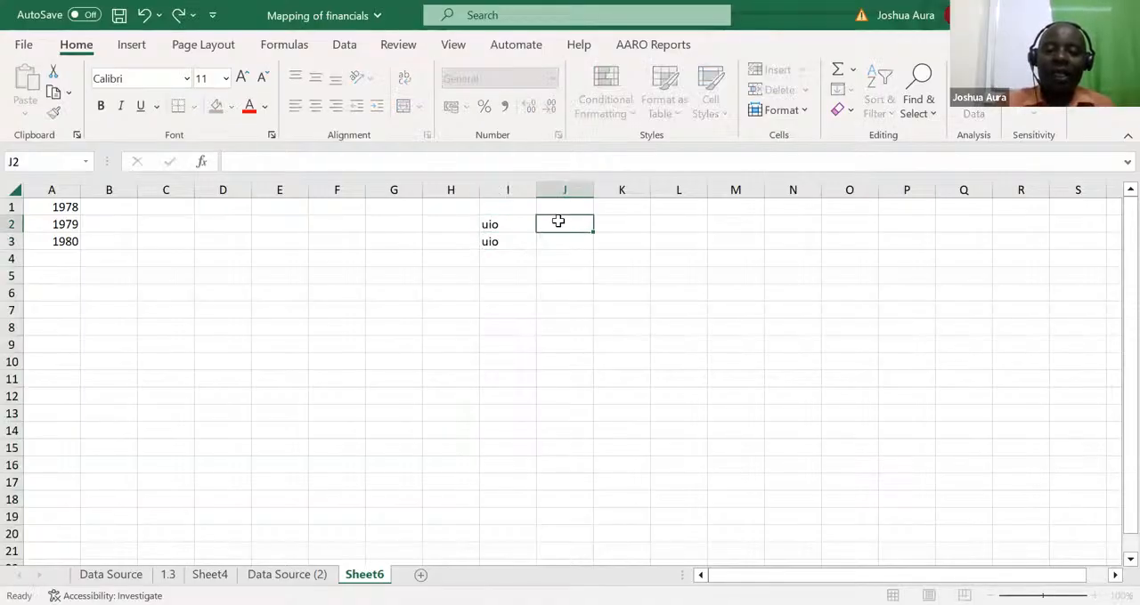
type("klj")
key("Return")
type("jkl")
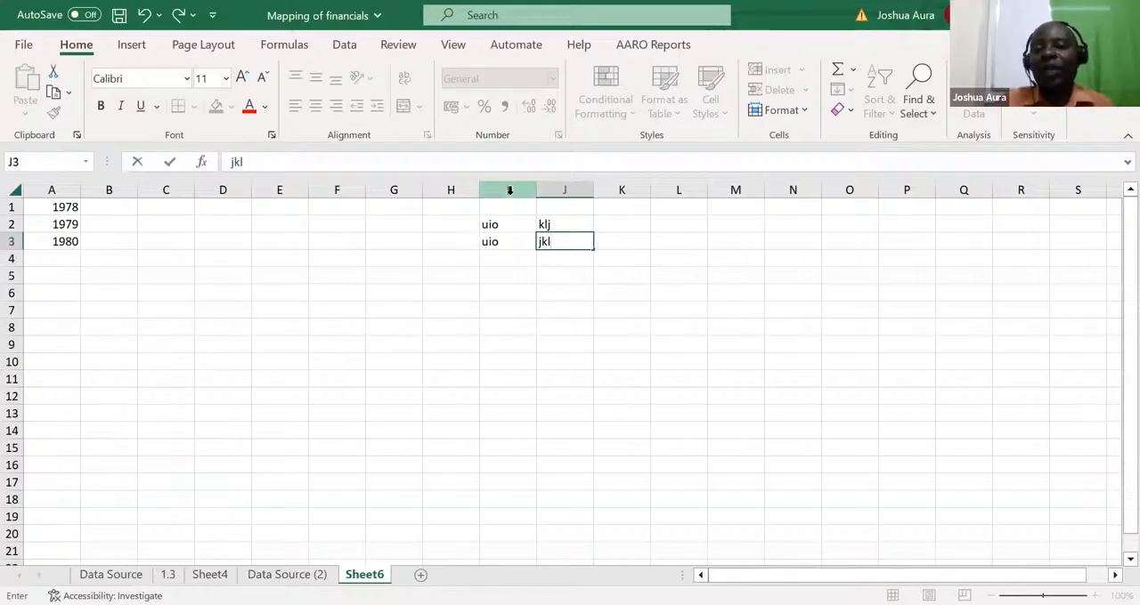
left_click(561, 189)
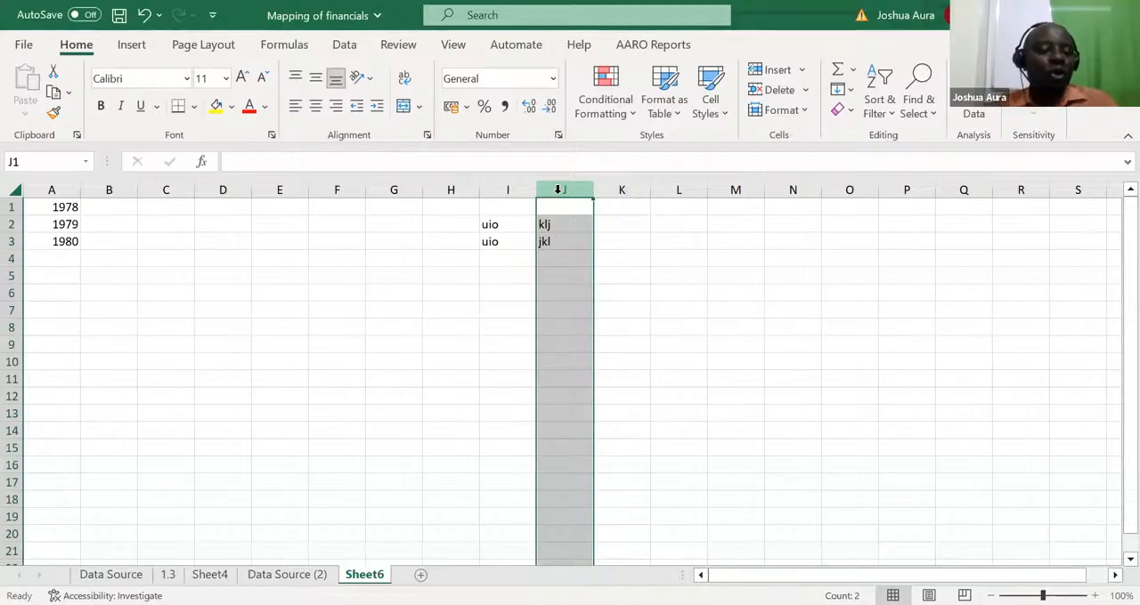
key("ctrl+shift+plus")
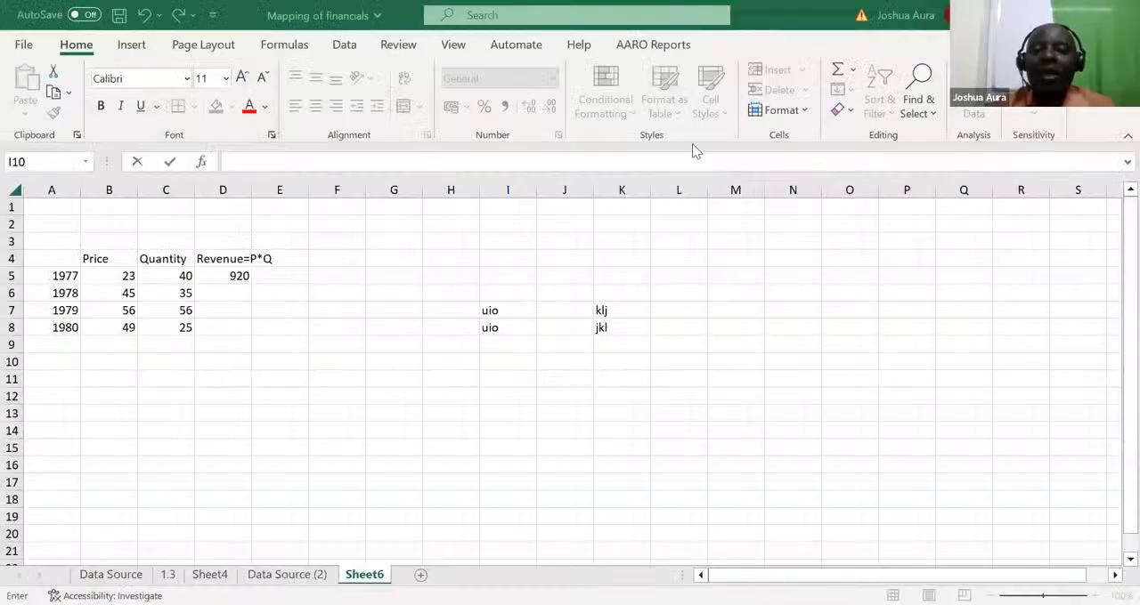
Calculate the 1977 revenue in D5 as price times quantity with =B5*C5, and review the cells its formula references
left_click(240, 276)
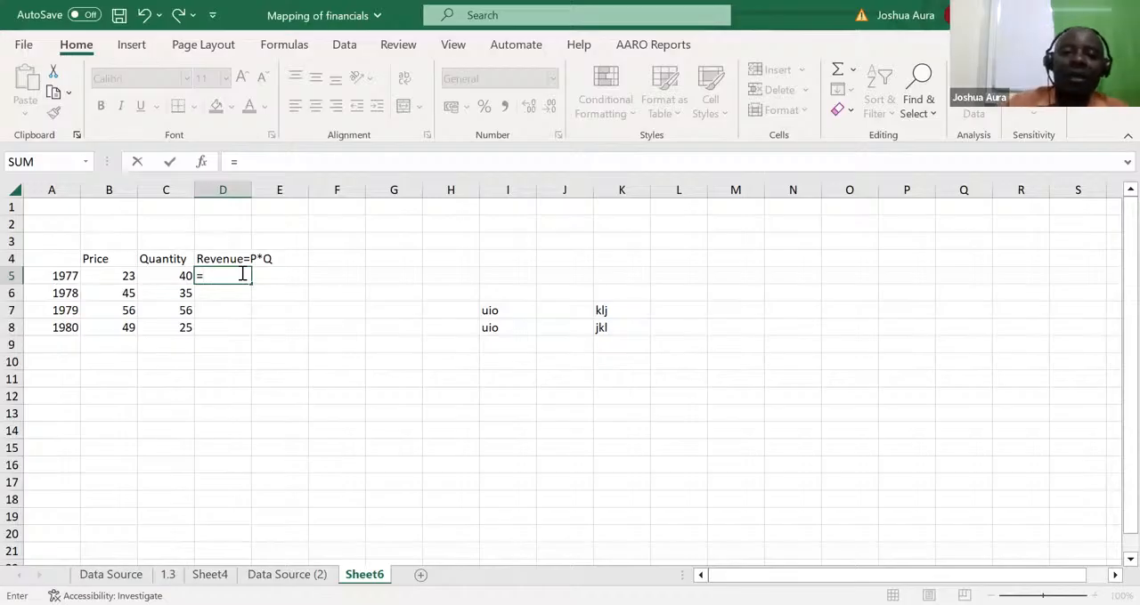
left_click(122, 276)
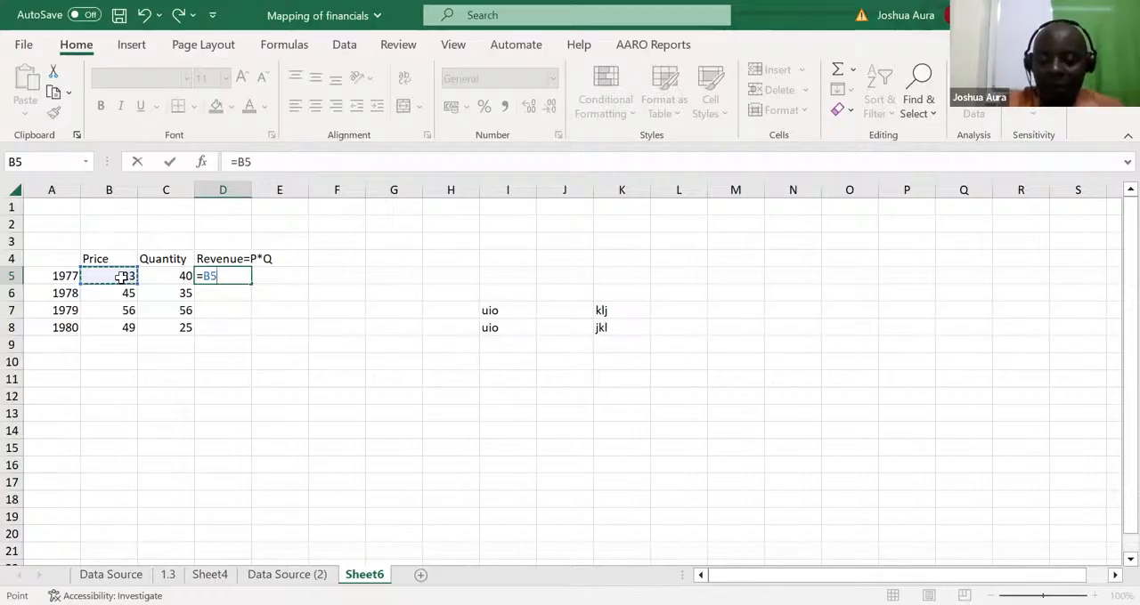
type("*")
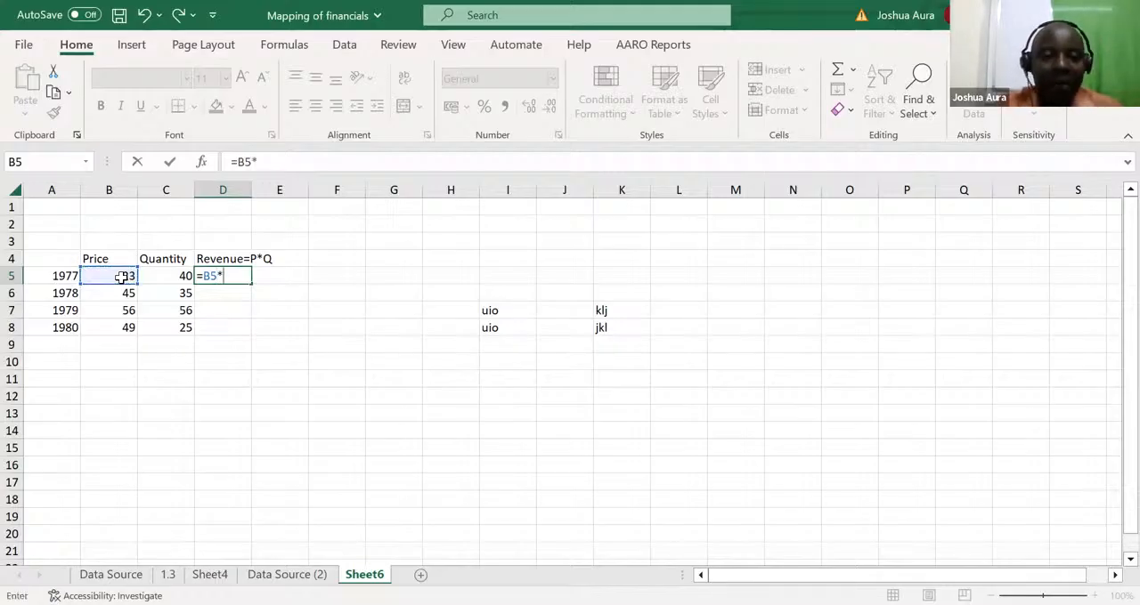
left_click(176, 277)
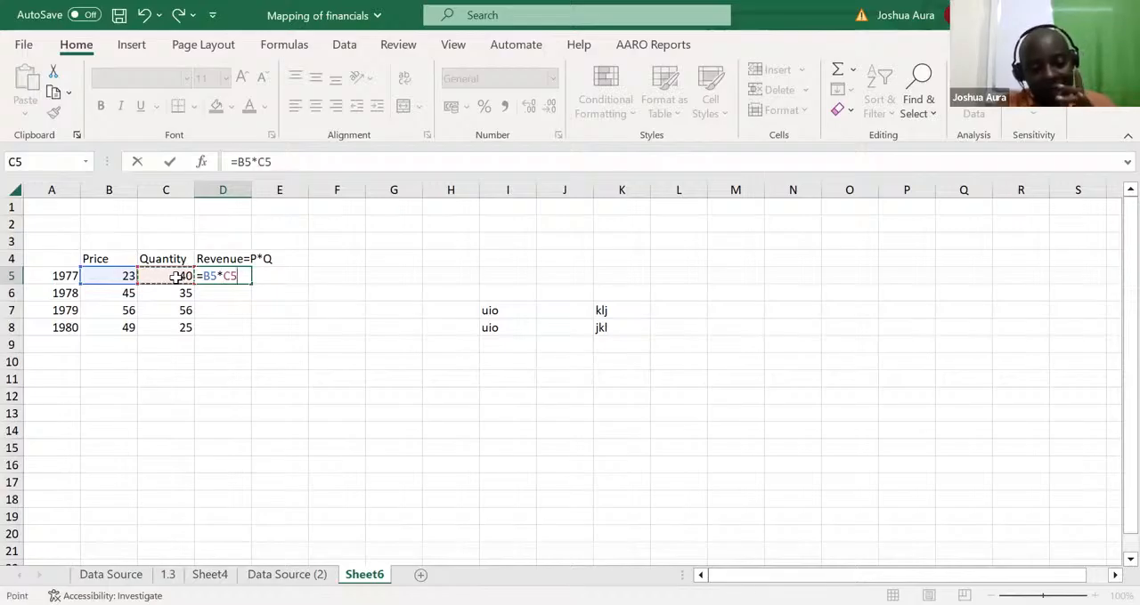
key("Return")
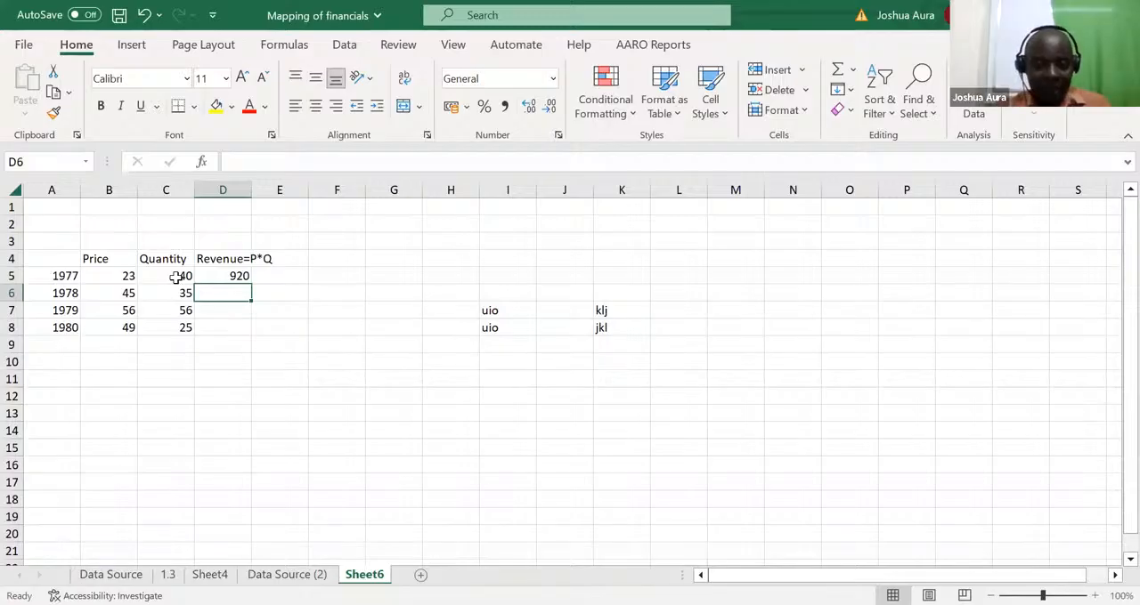
left_click(242, 277)
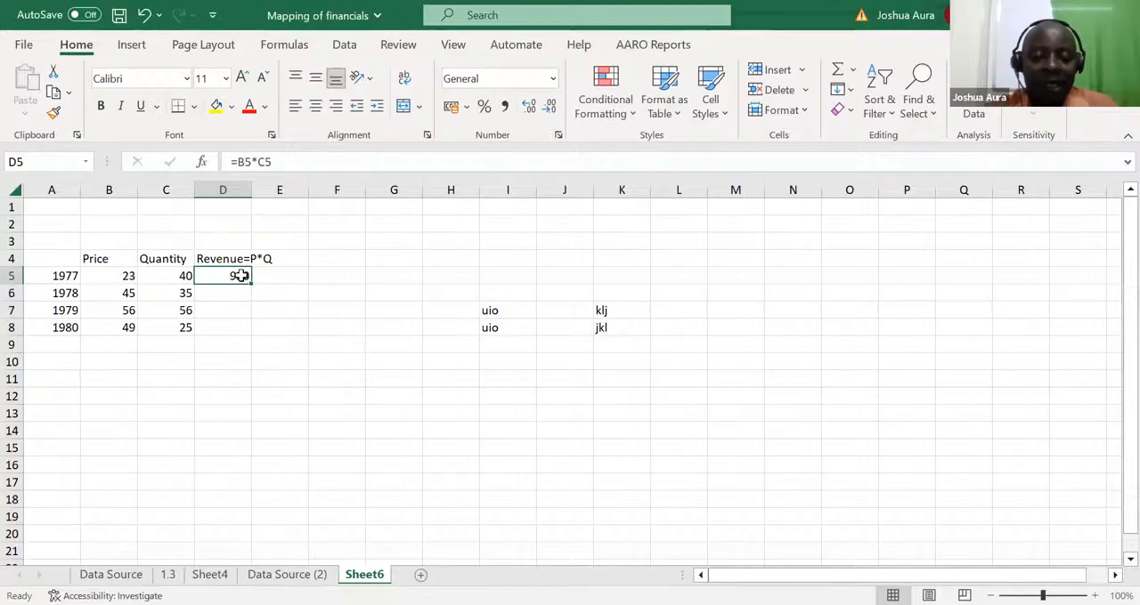
double_click(241, 277)
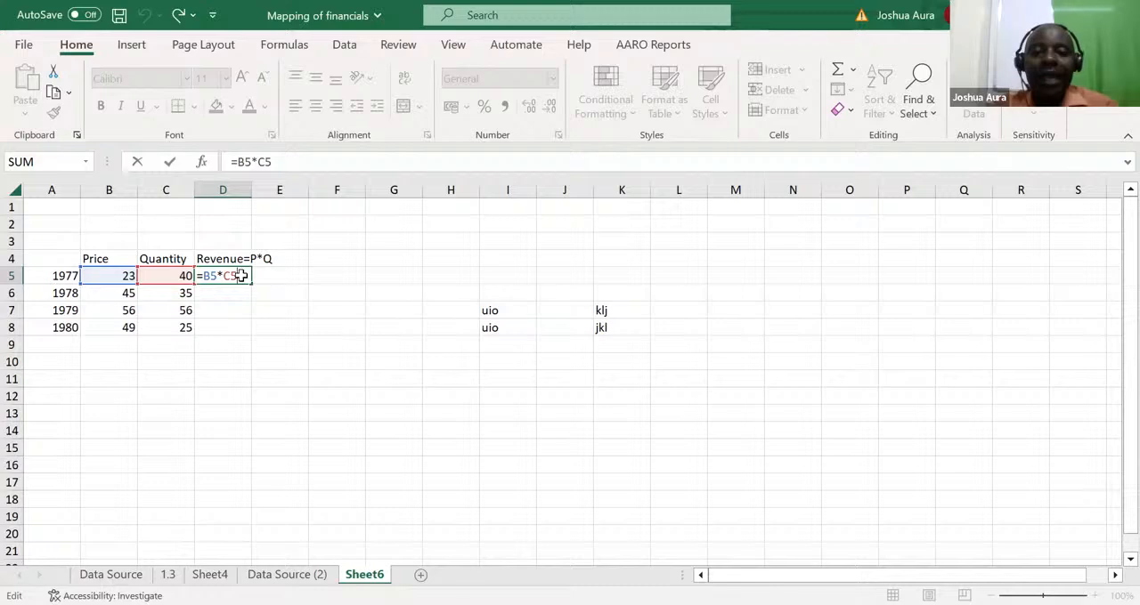
key("ctrl+Return")
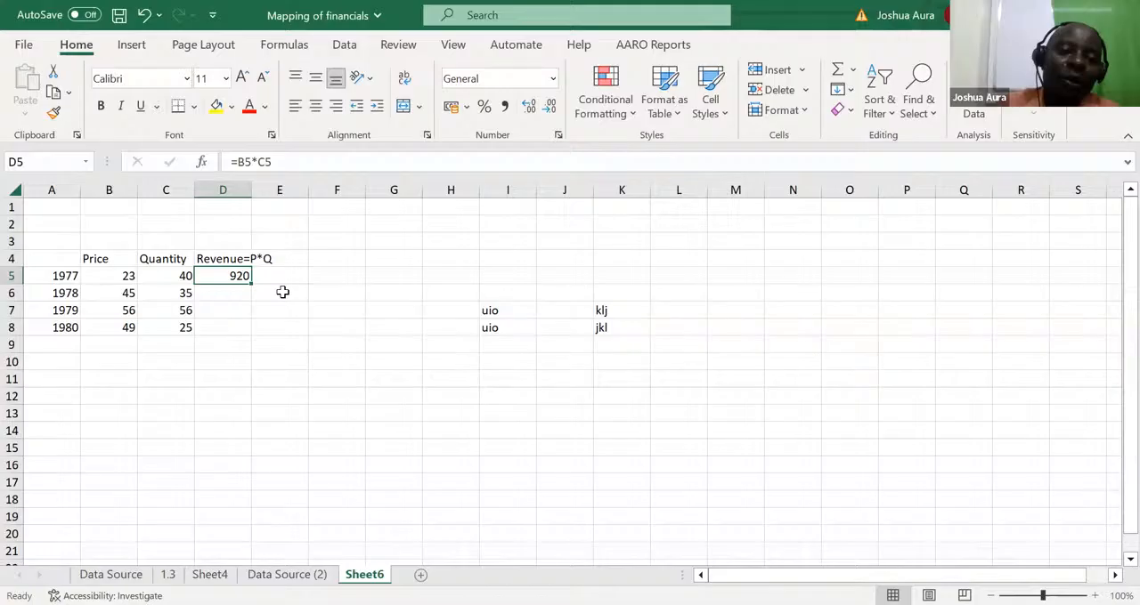
Enter =B6*C6 in D6 for the 1978 revenue, and undo that entry
left_click(219, 294)
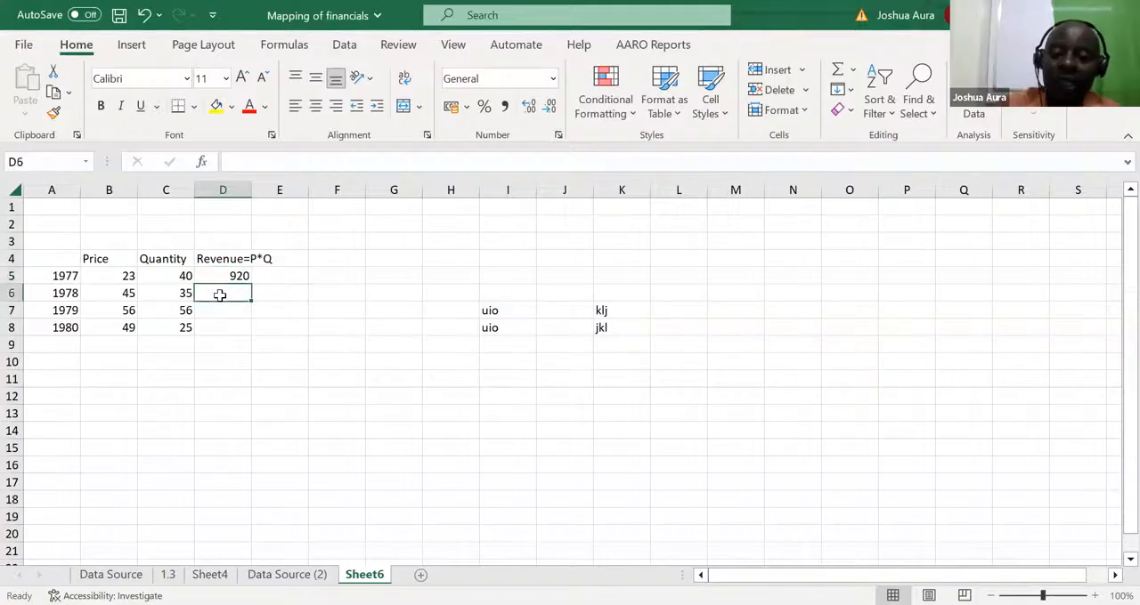
type("=")
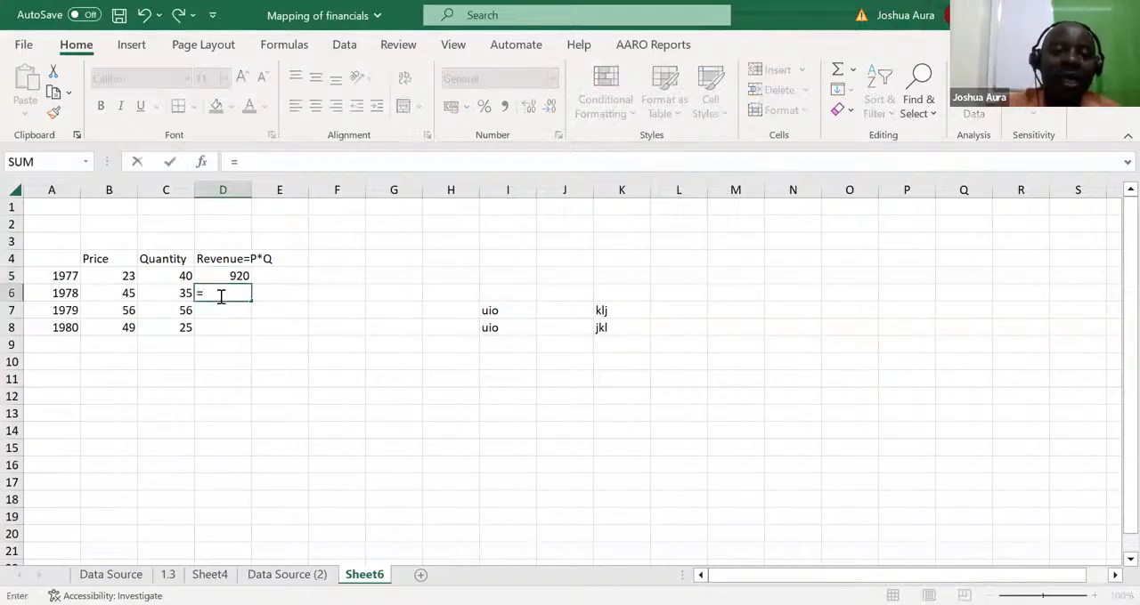
left_click(128, 294)
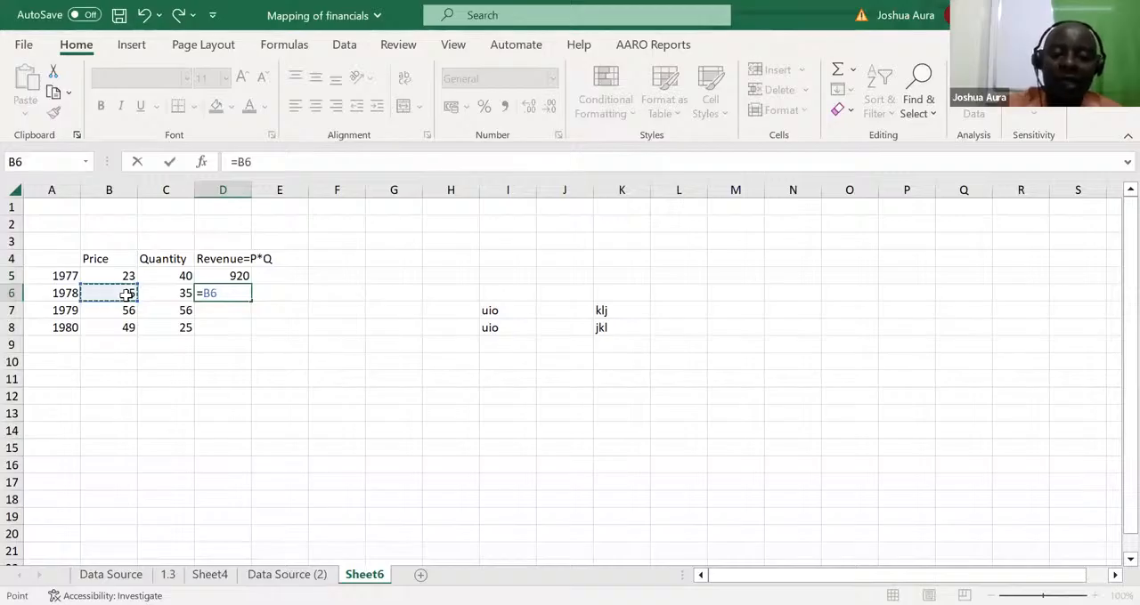
type("*")
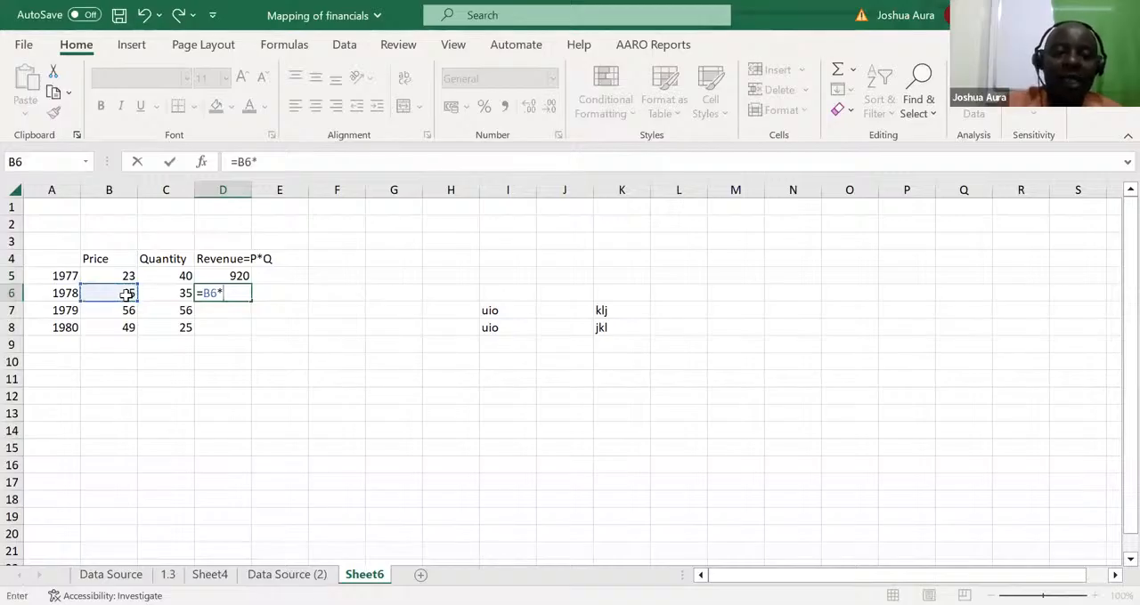
left_click(182, 293)
key("ctrl+Return")
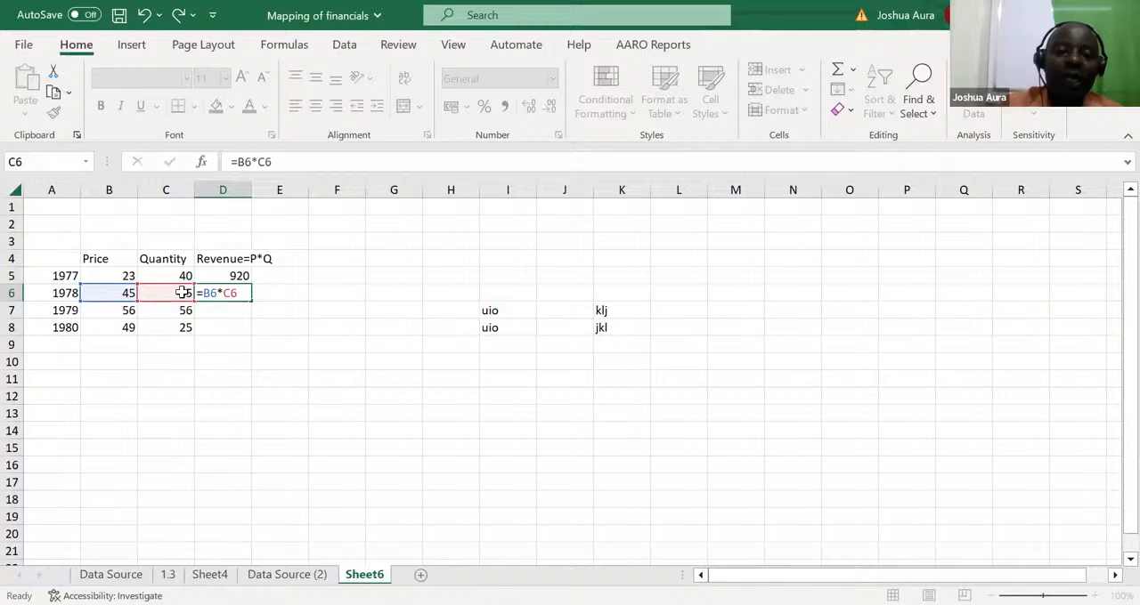
left_click(236, 277)
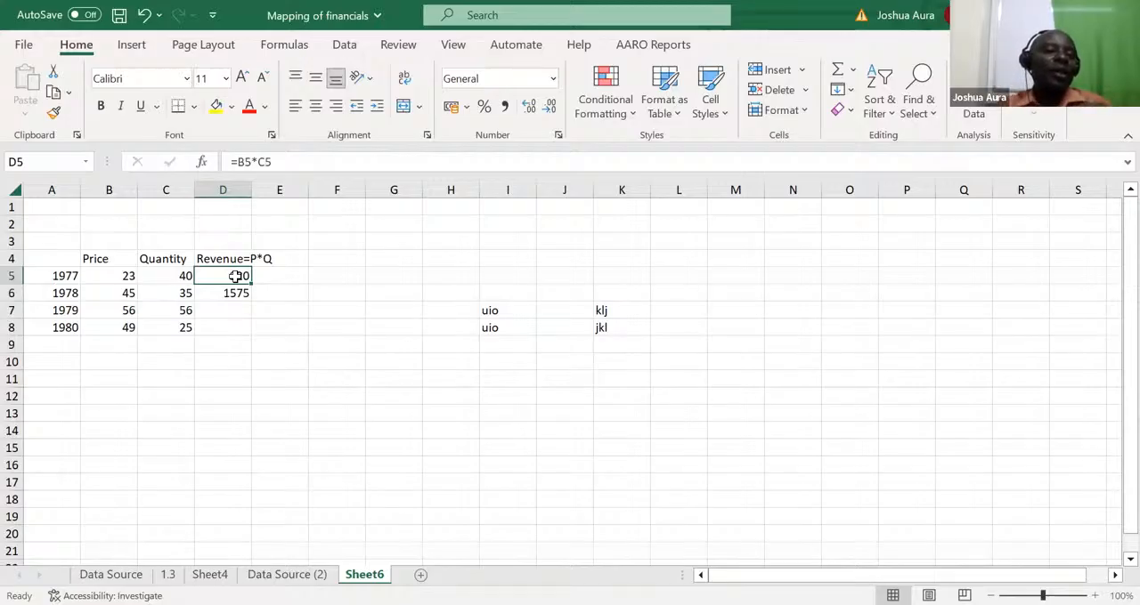
left_click(236, 292)
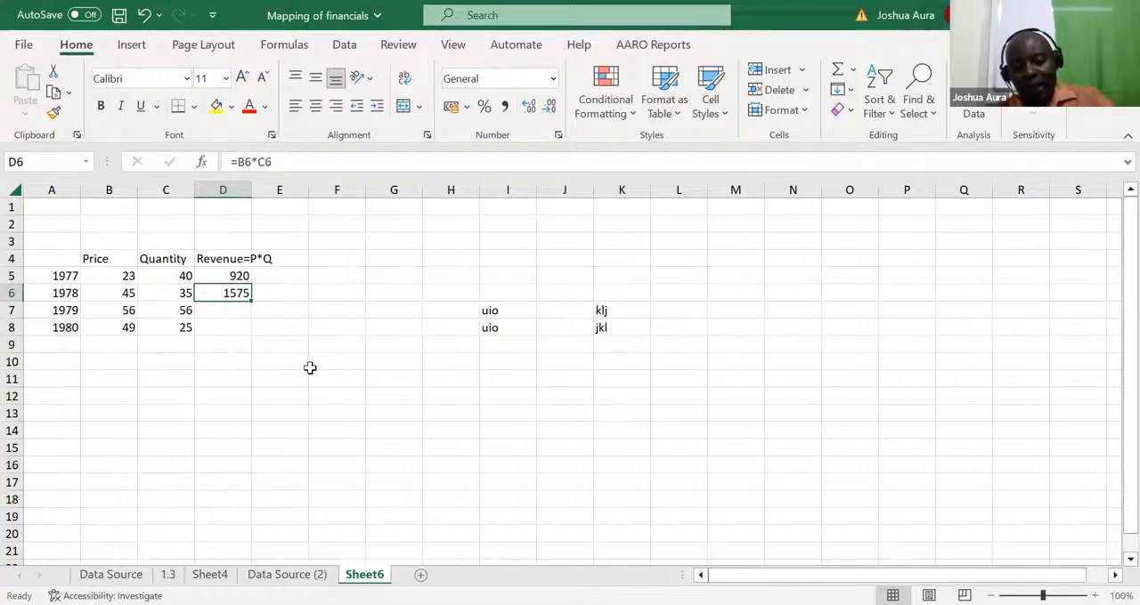
key("ctrl+z")
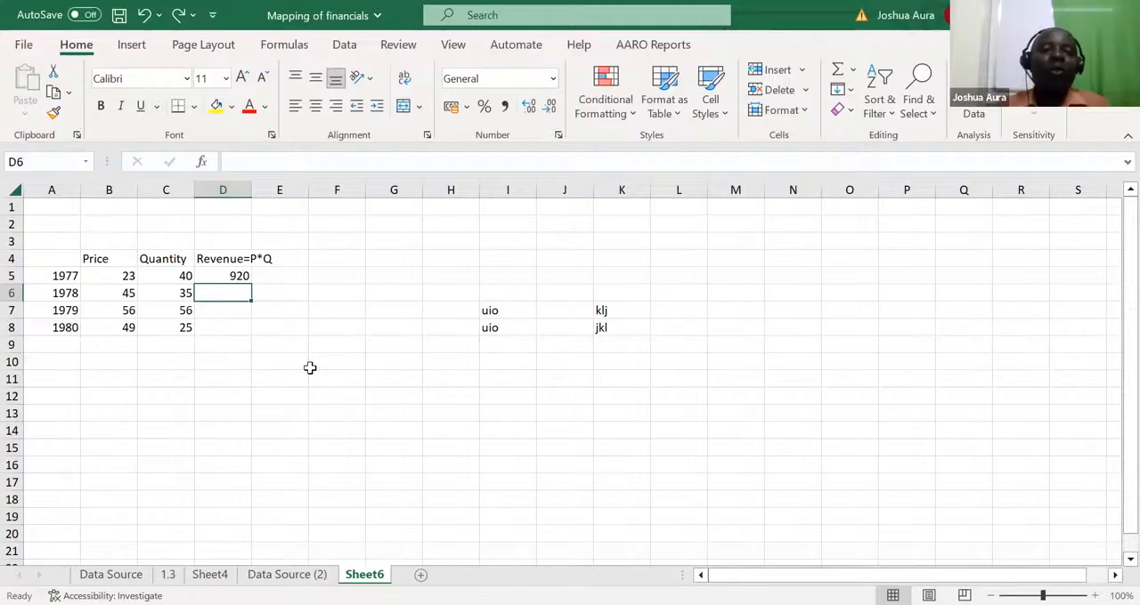
Fill the revenue formula in D5 down through D8 for the years 1978 to 1980
left_click(231, 276)
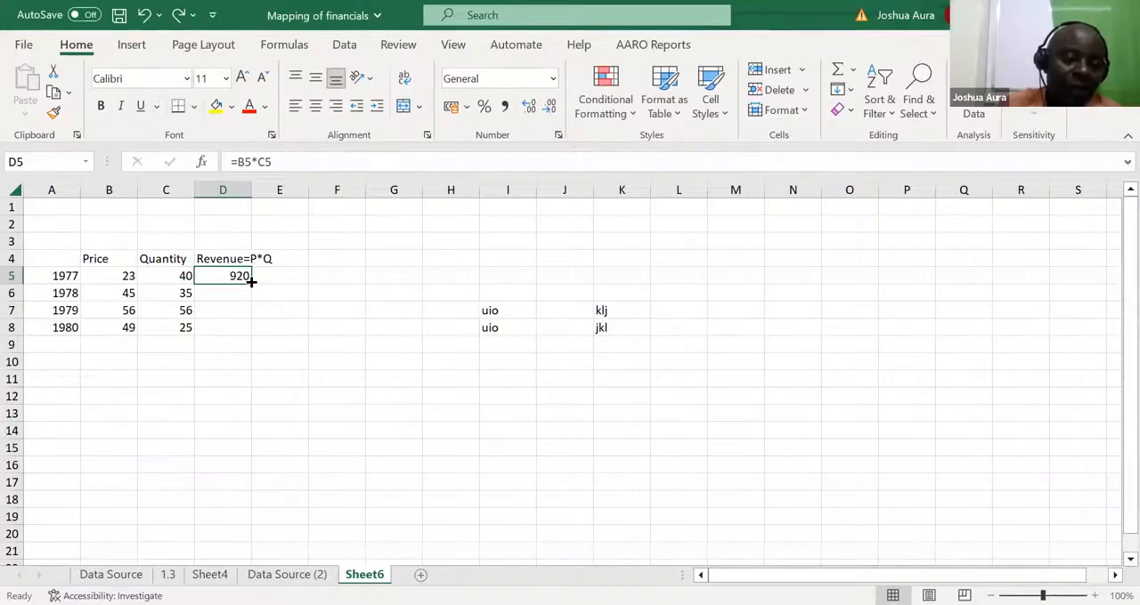
left_click_drag(252, 281, 254, 332)
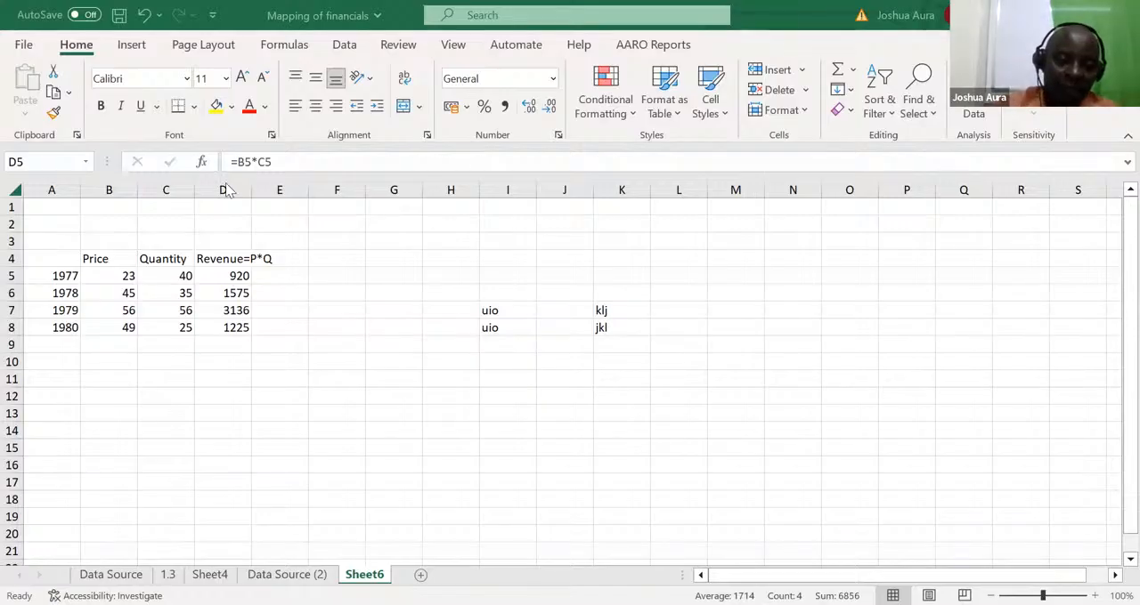
Total the revenue column in D9 with =SUM(D5:D8), choosing SUM from the function suggestions, and clear the cell
left_click(223, 343)
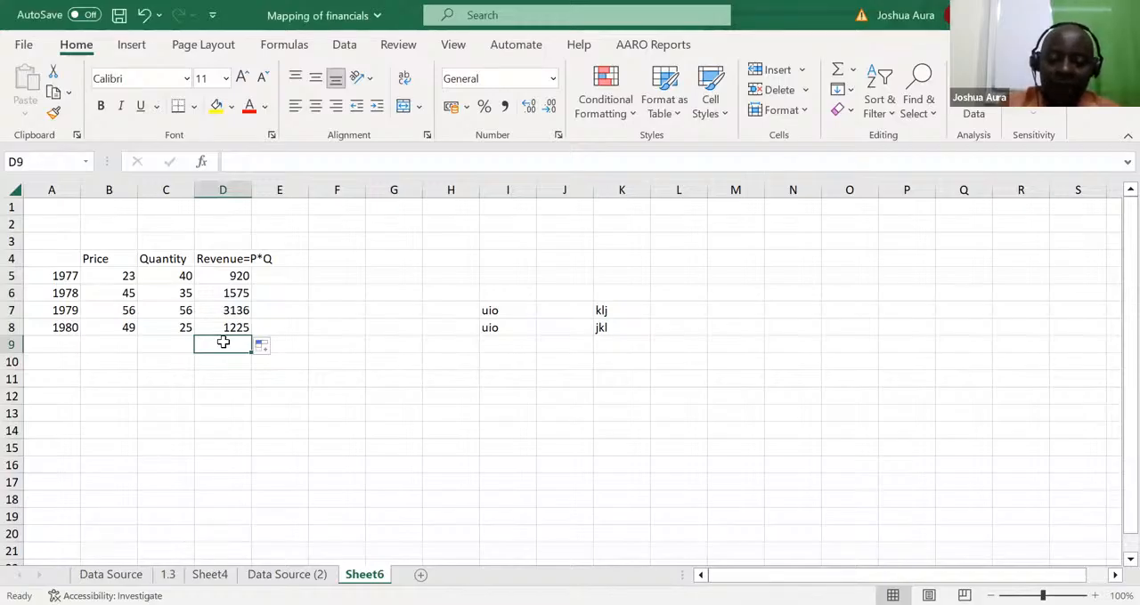
type("=")
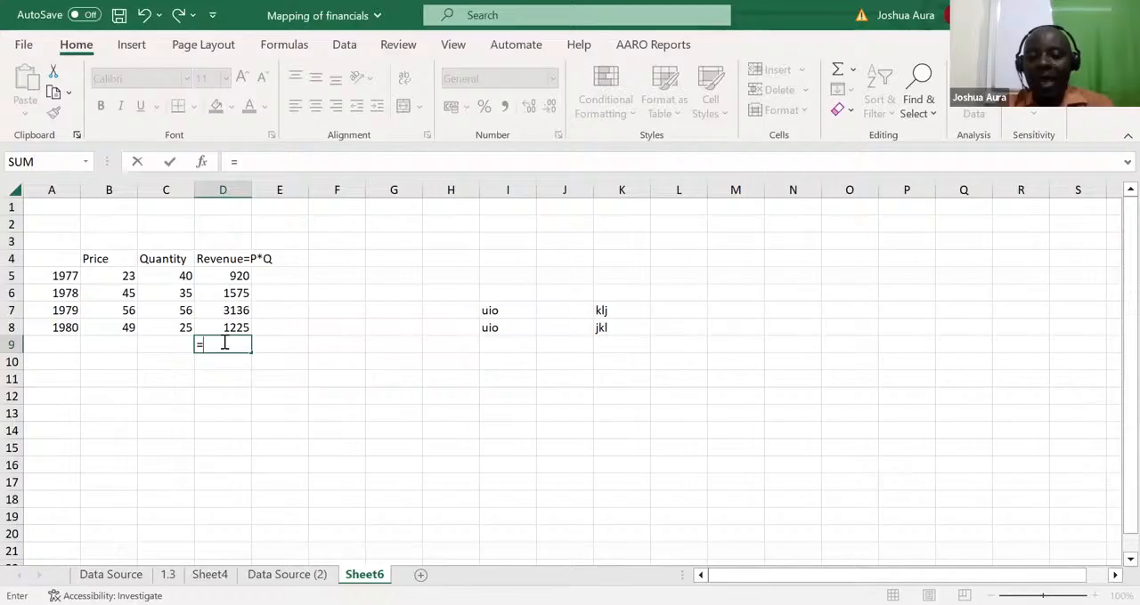
type("sum")
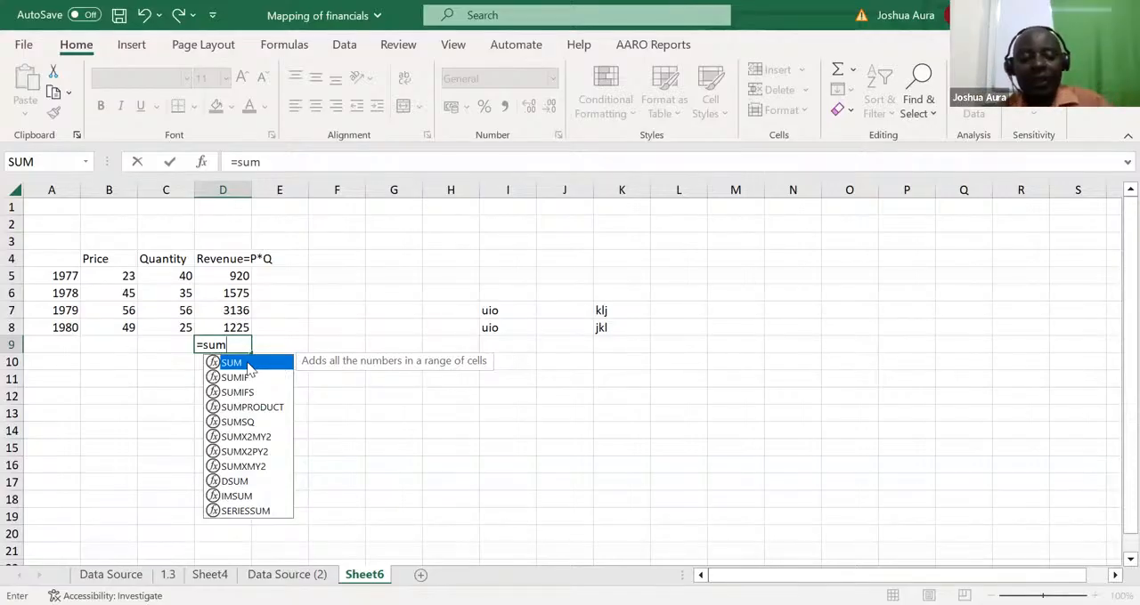
double_click(248, 364)
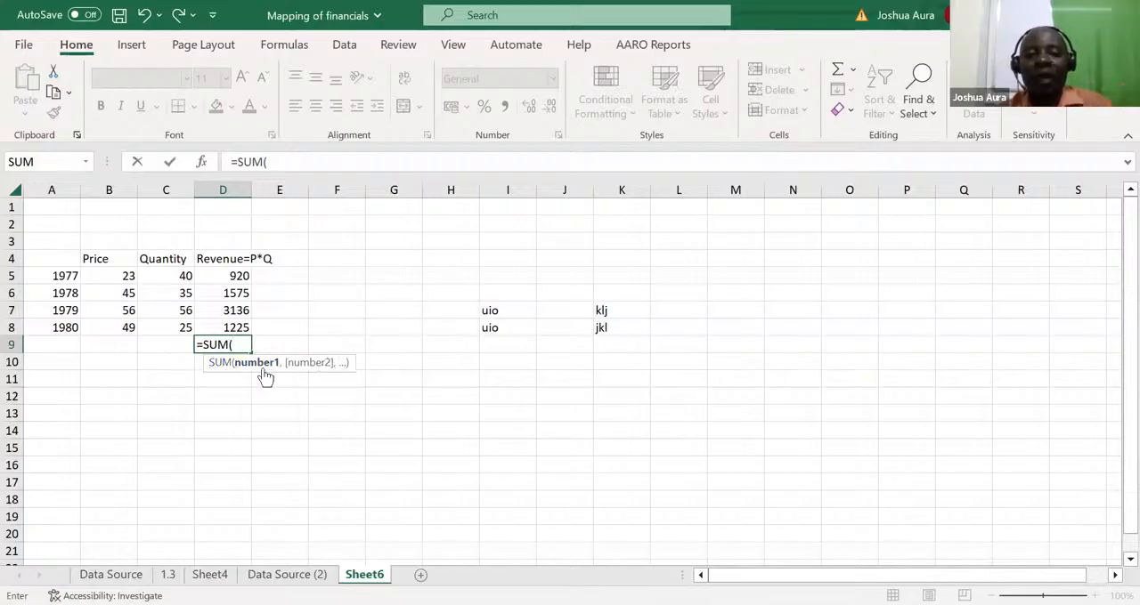
left_click(233, 275)
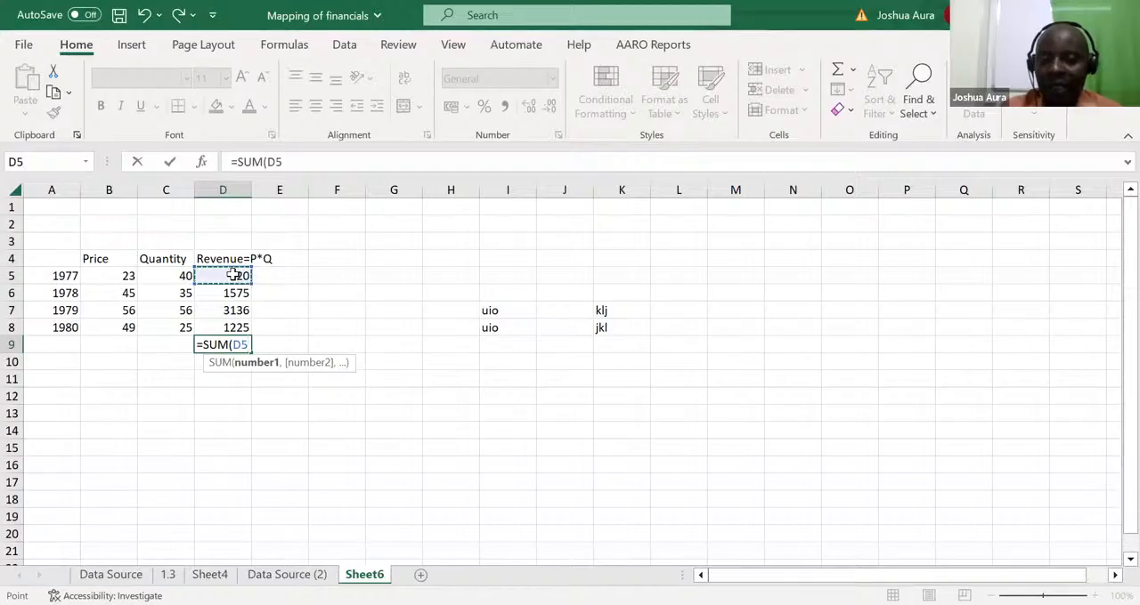
left_click_drag(233, 275, 233, 322)
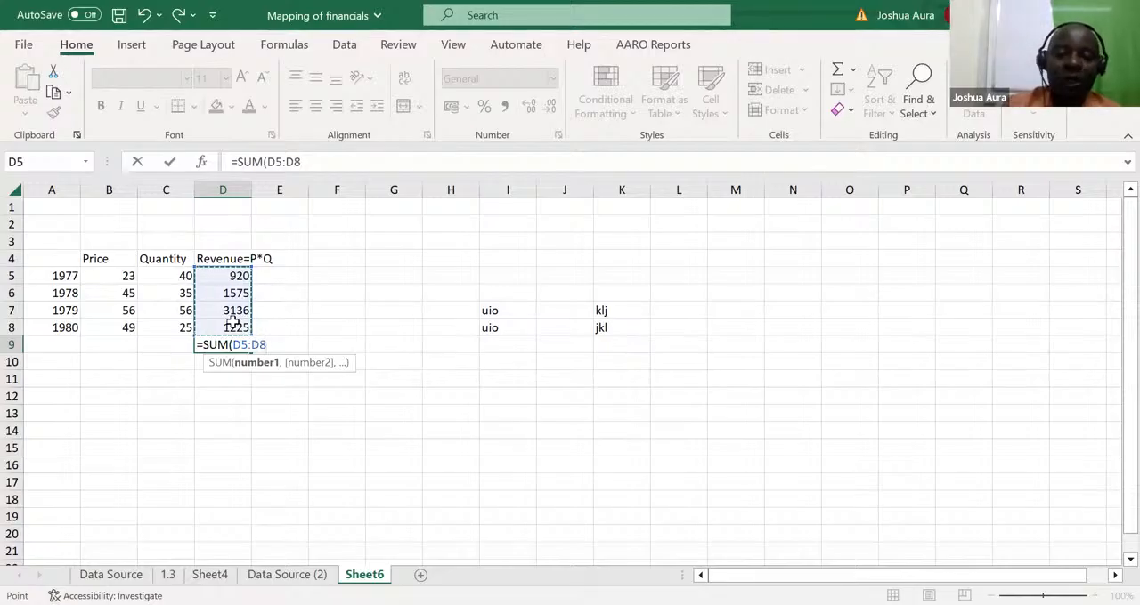
key("Return")
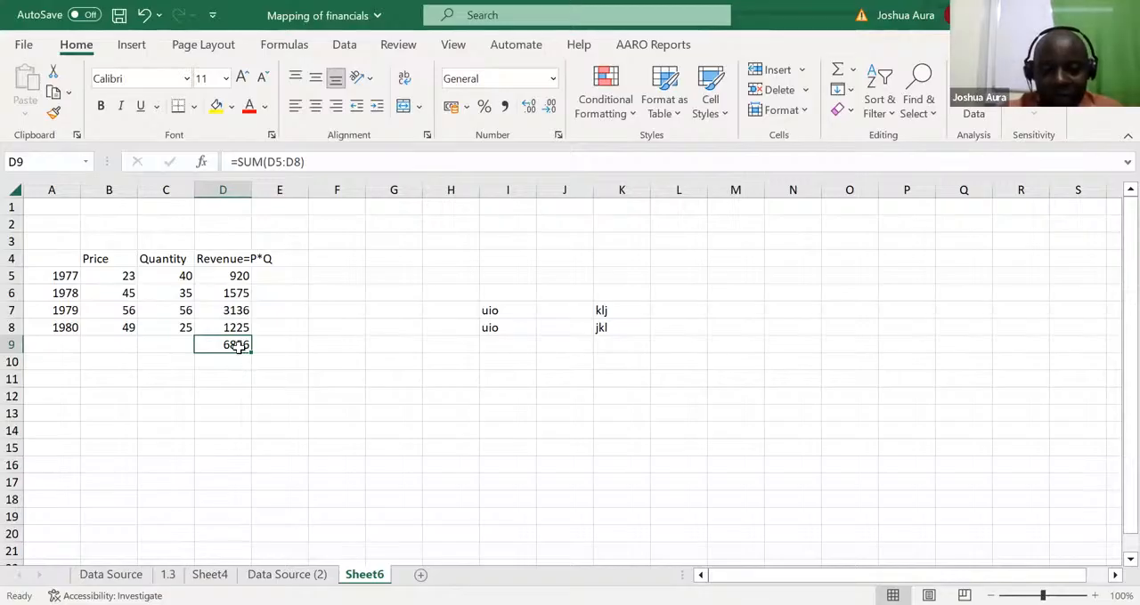
key("Delete")
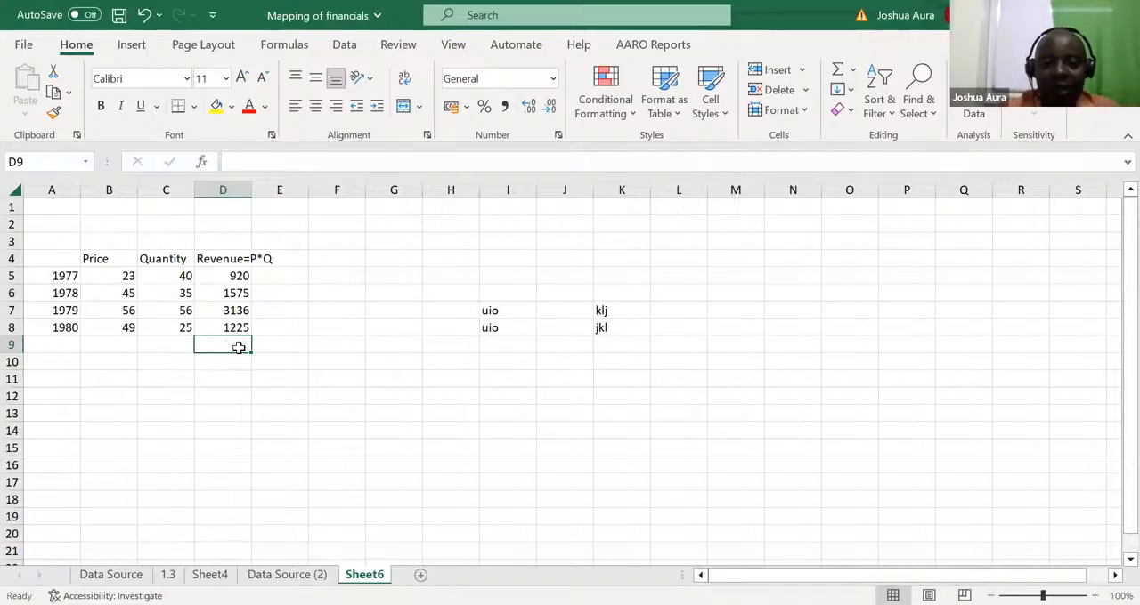
Enter the revenue total =SUM(D5:D8) in D9 again by autocompleting the SUM function, and delete the total
type("=")
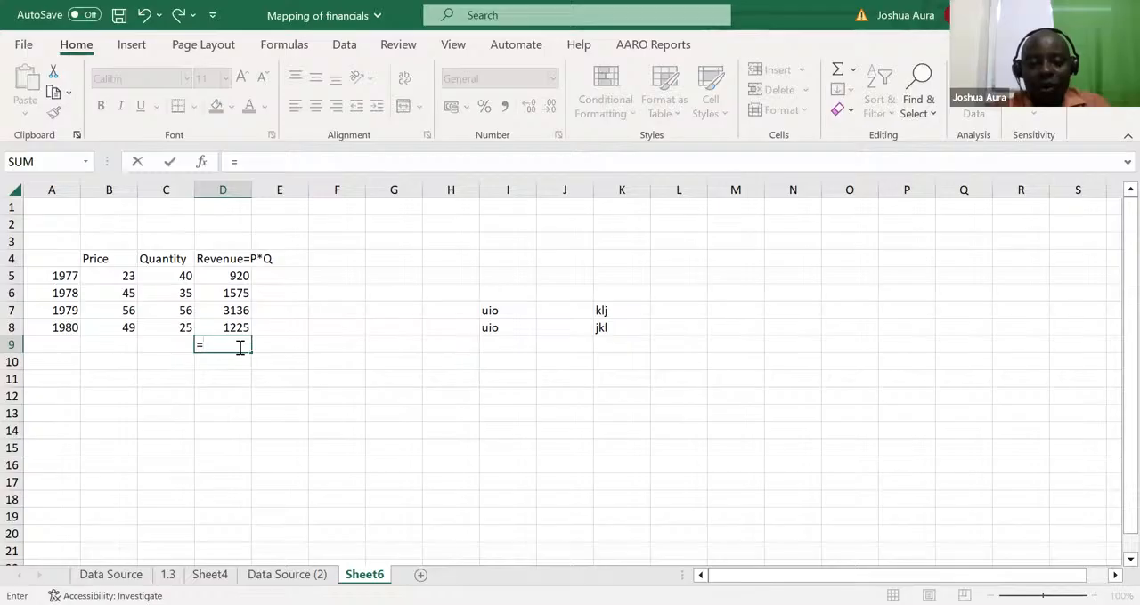
type("s")
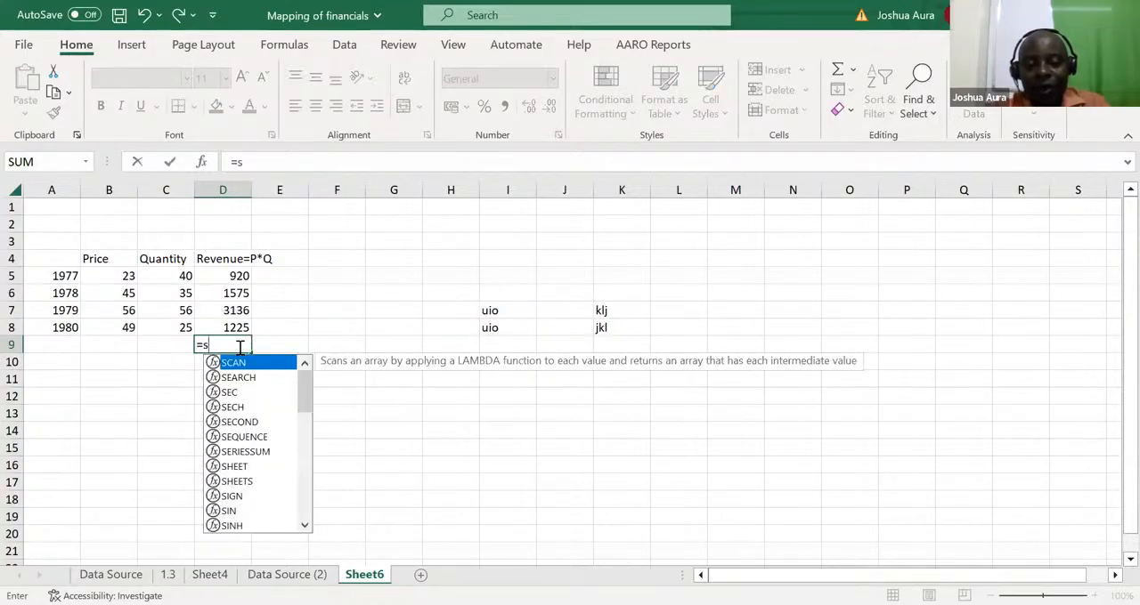
type("um")
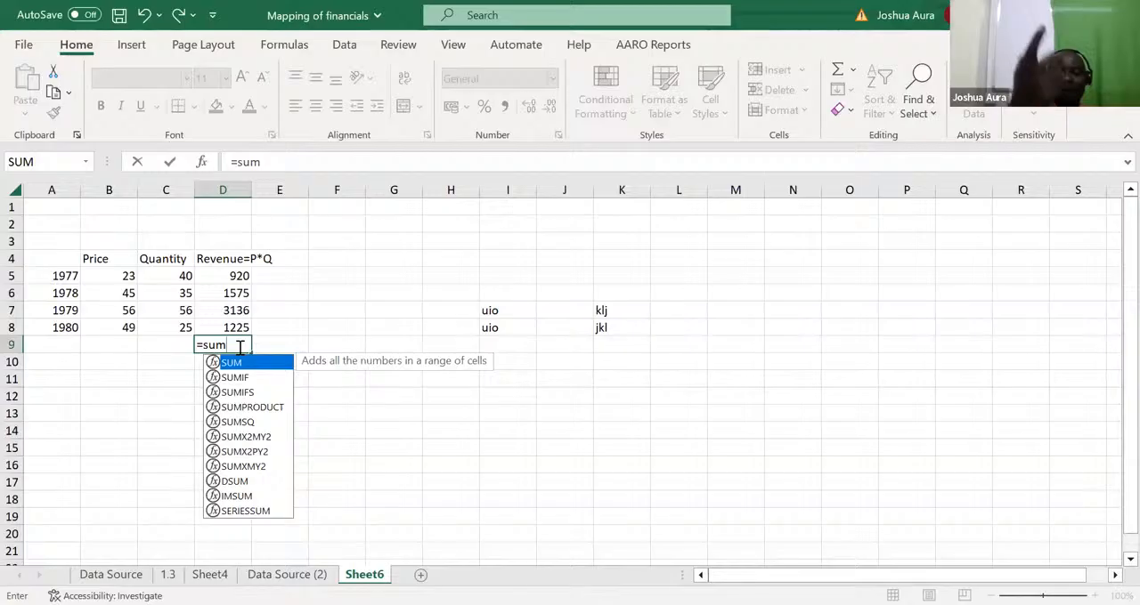
key("Tab")
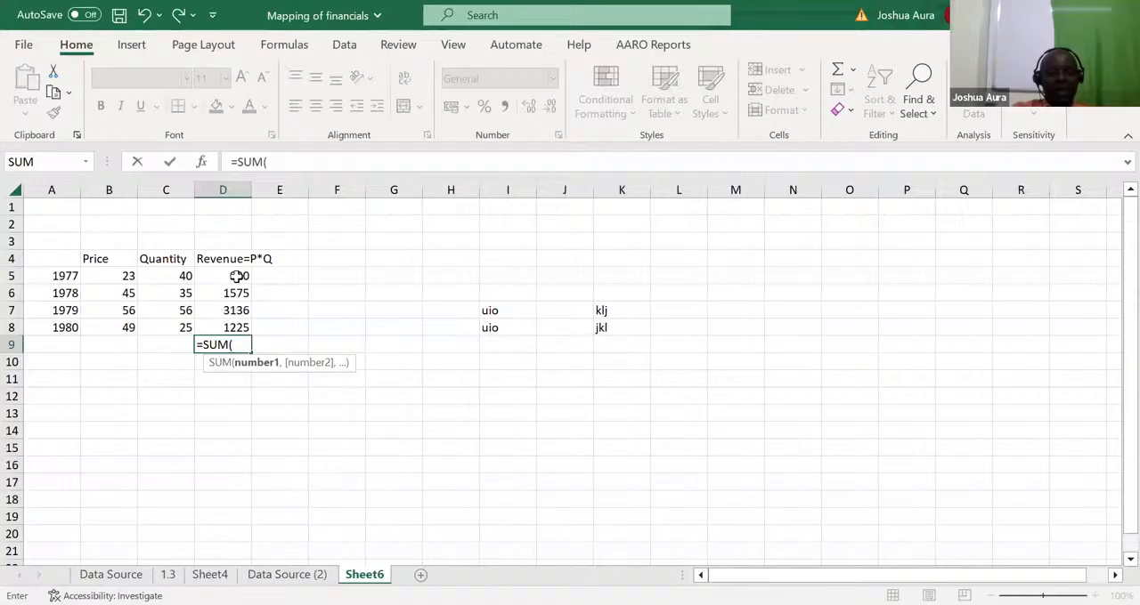
left_click_drag(234, 272, 237, 326)
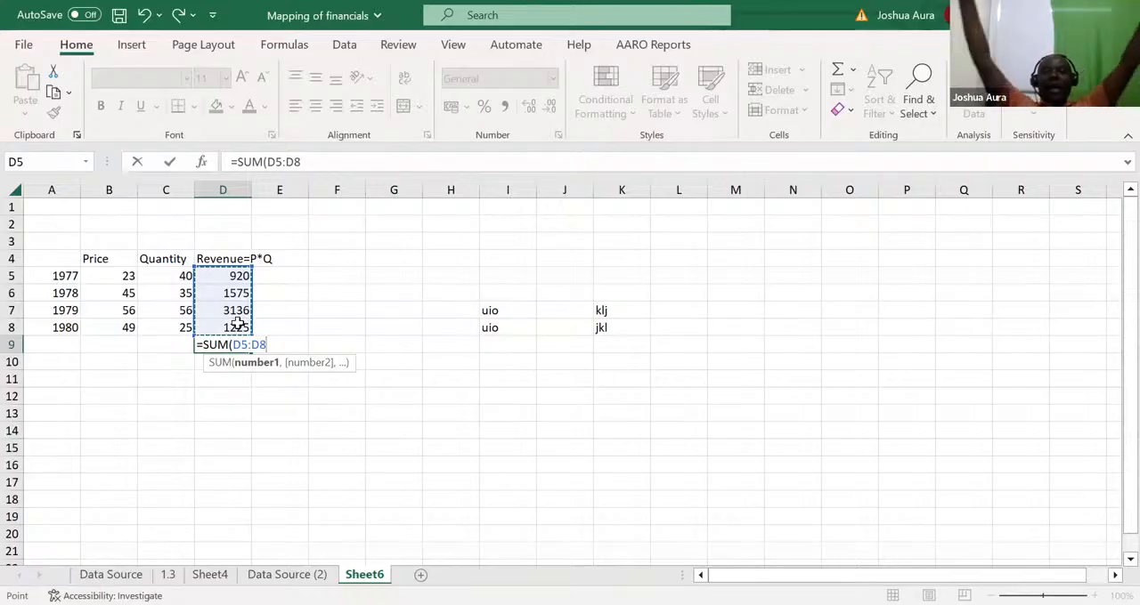
key("Return")
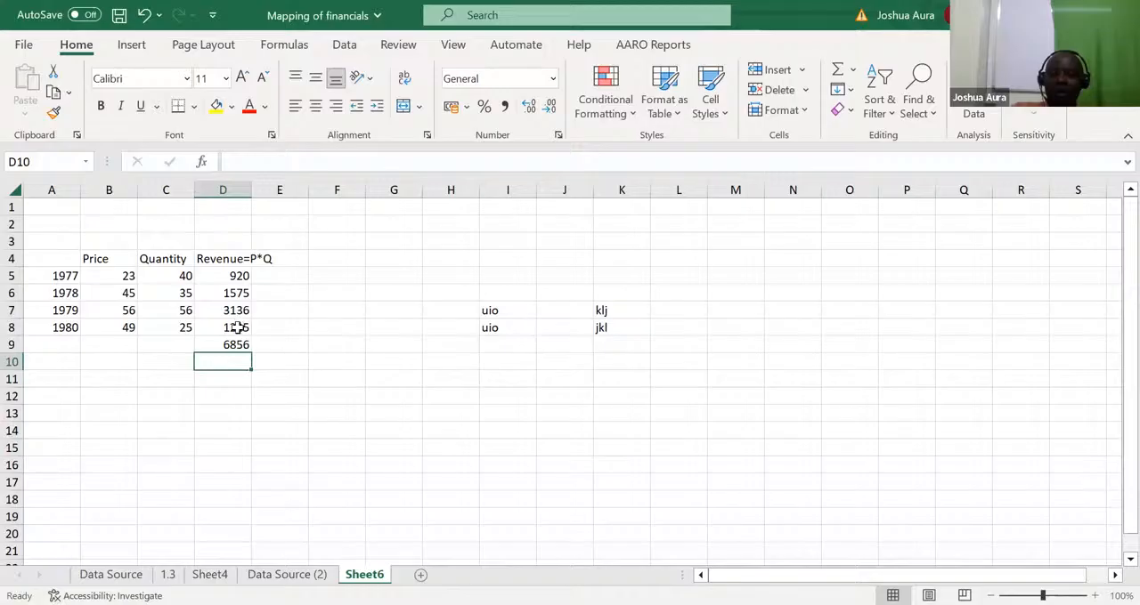
left_click(238, 343)
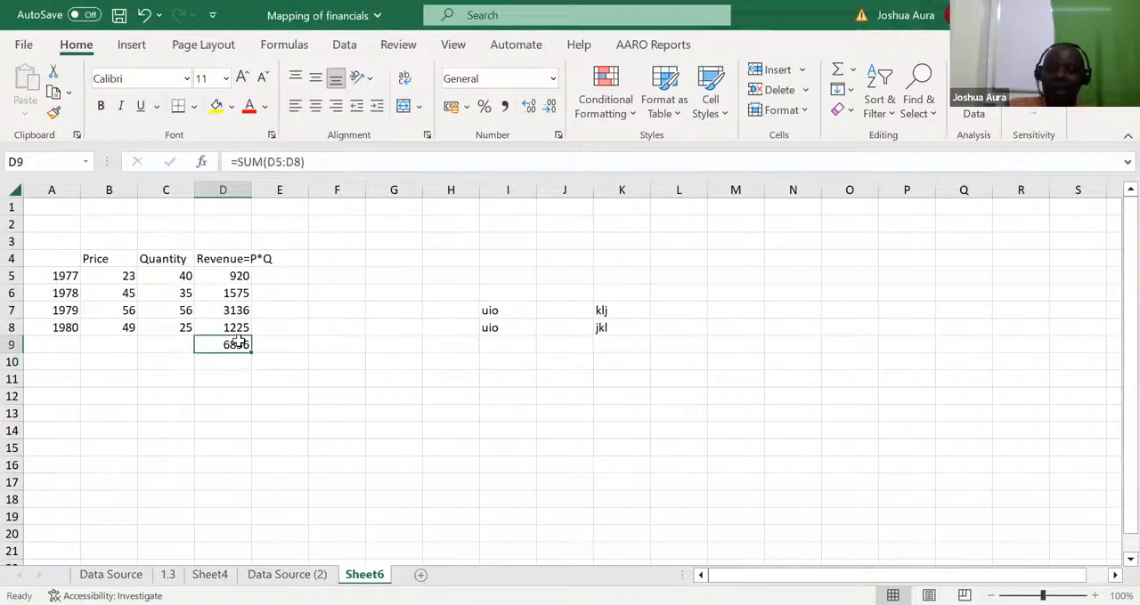
key("Delete")
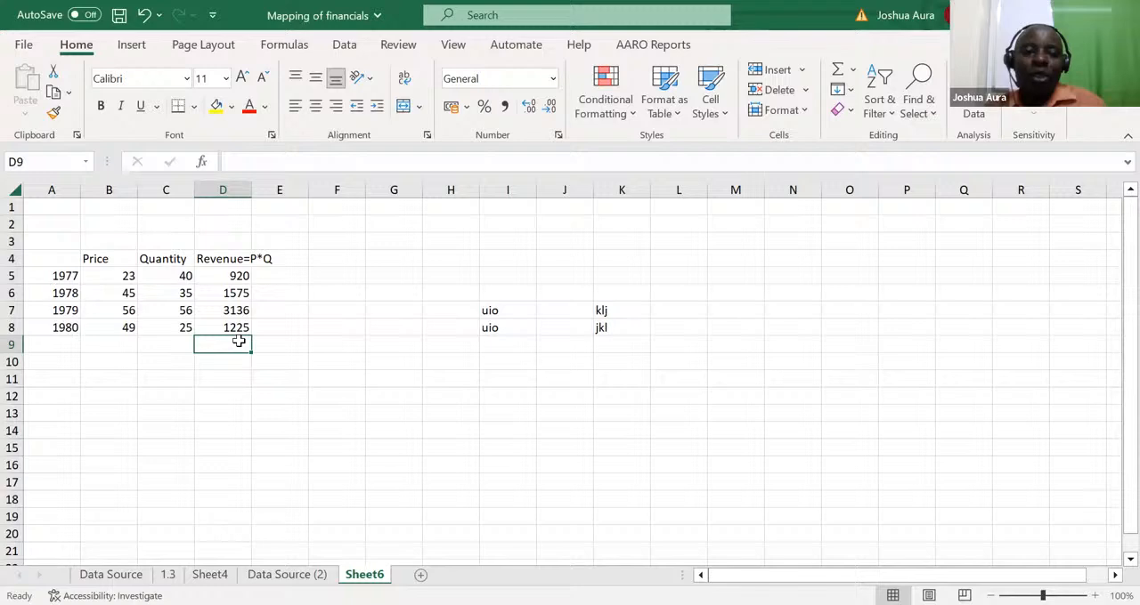
Insert the revenue total in D9 with AutoSum over D5:D8, and clear D9
left_click(301, 382)
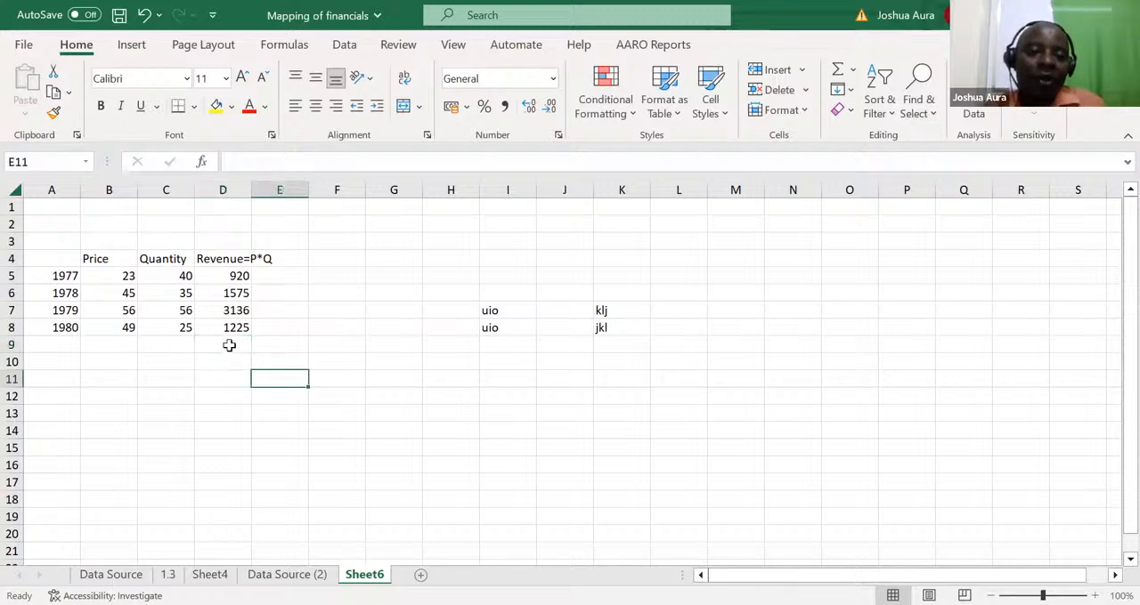
left_click(229, 345)
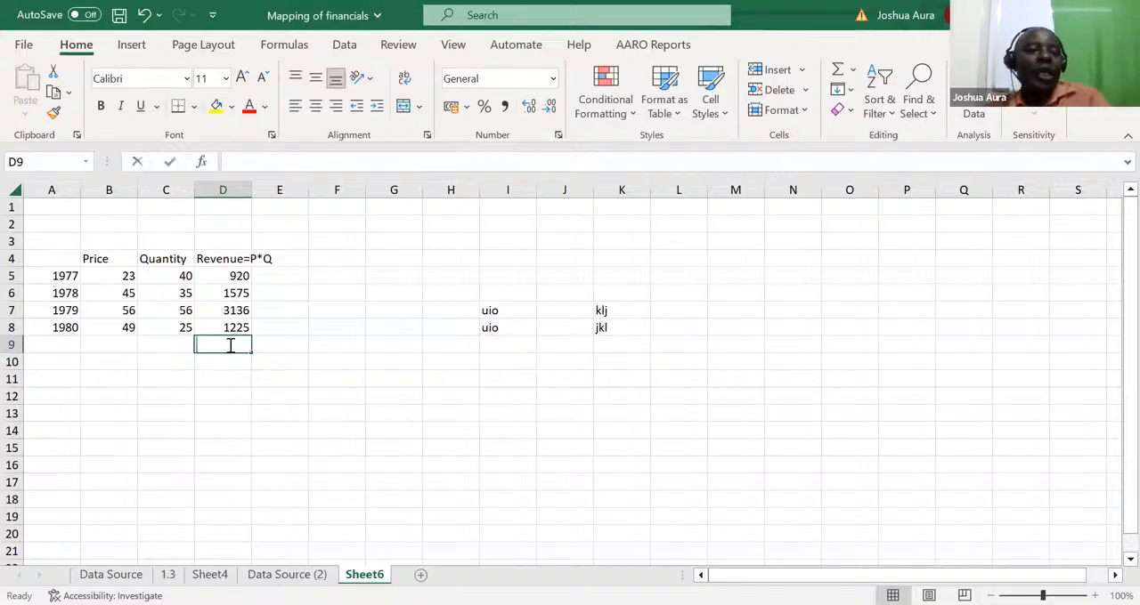
key("alt+equal")
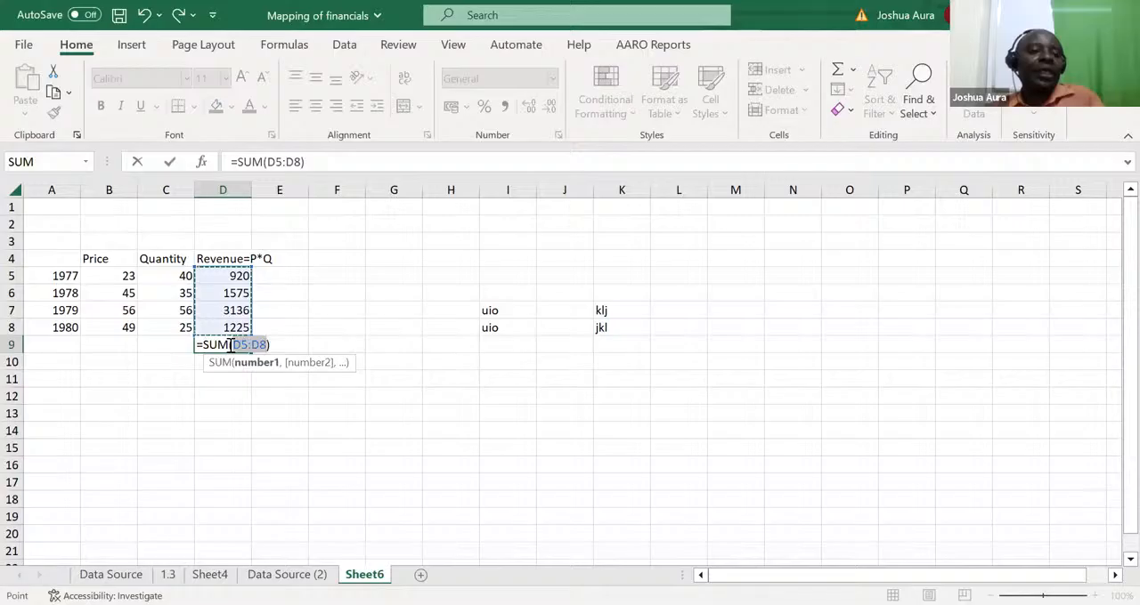
key("ctrl+Return")
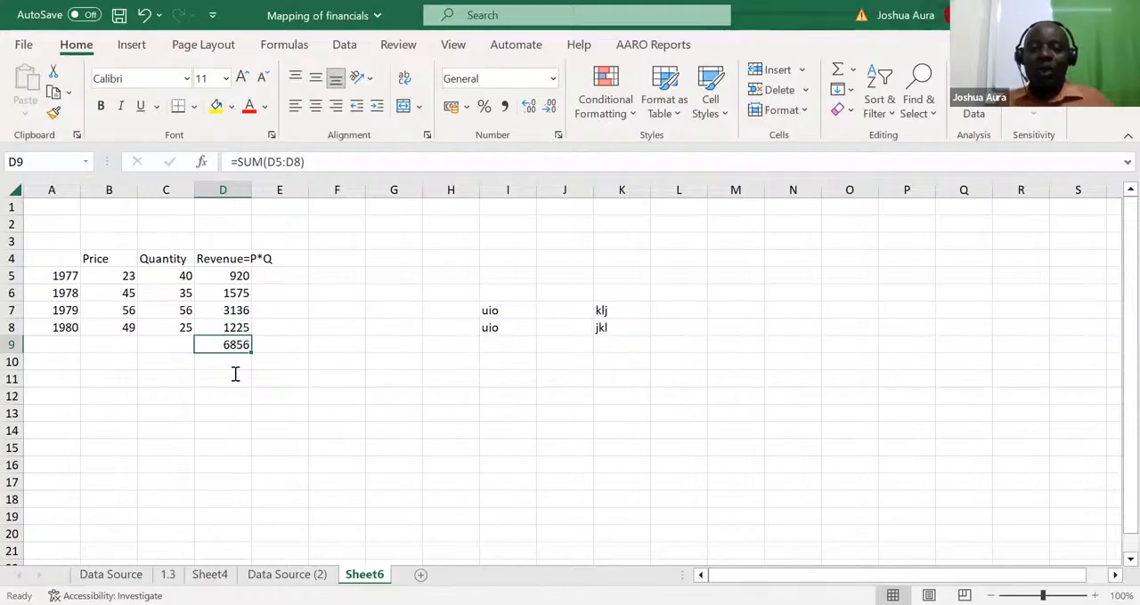
key("Delete")
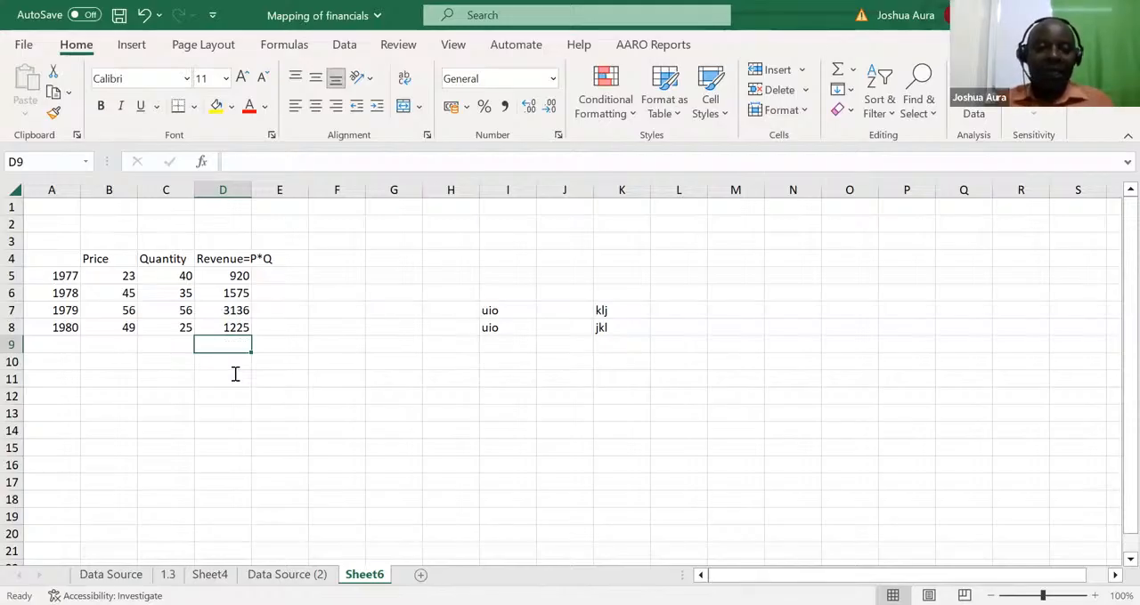
Enter ALT as a note in cell M18
left_click(739, 502)
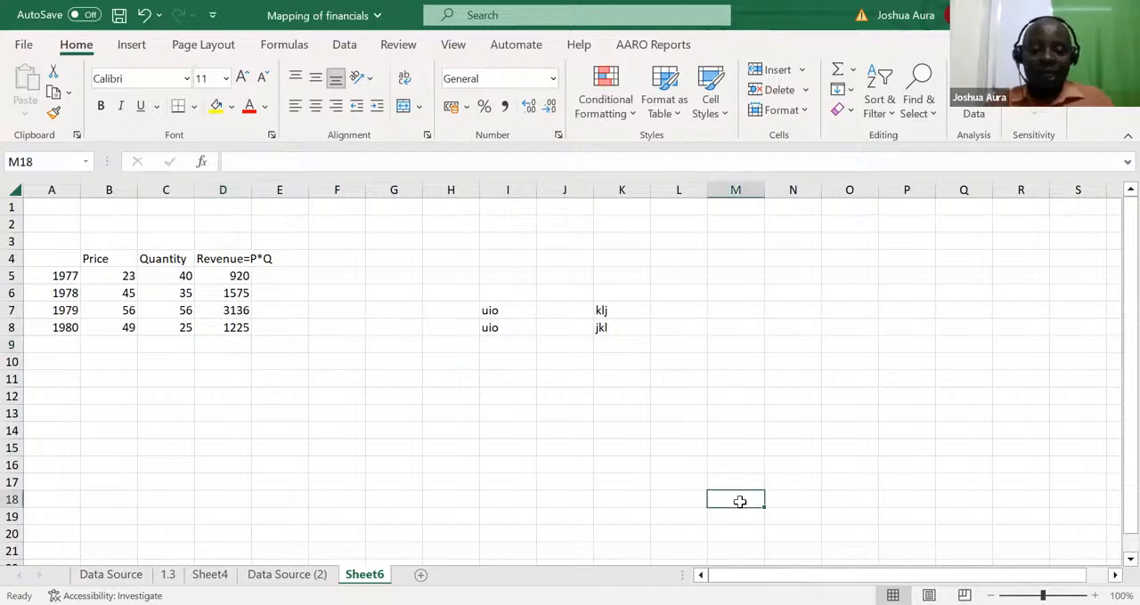
type("ALT")
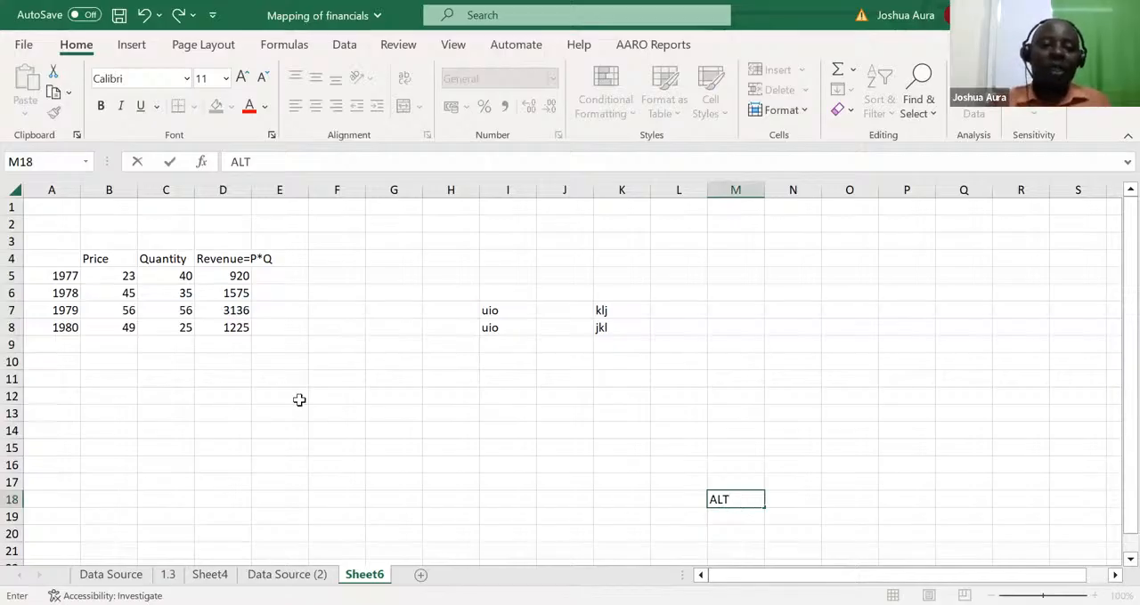
Repeat the AutoSum of D5:D8 in D9, and delete that total
left_click(227, 343)
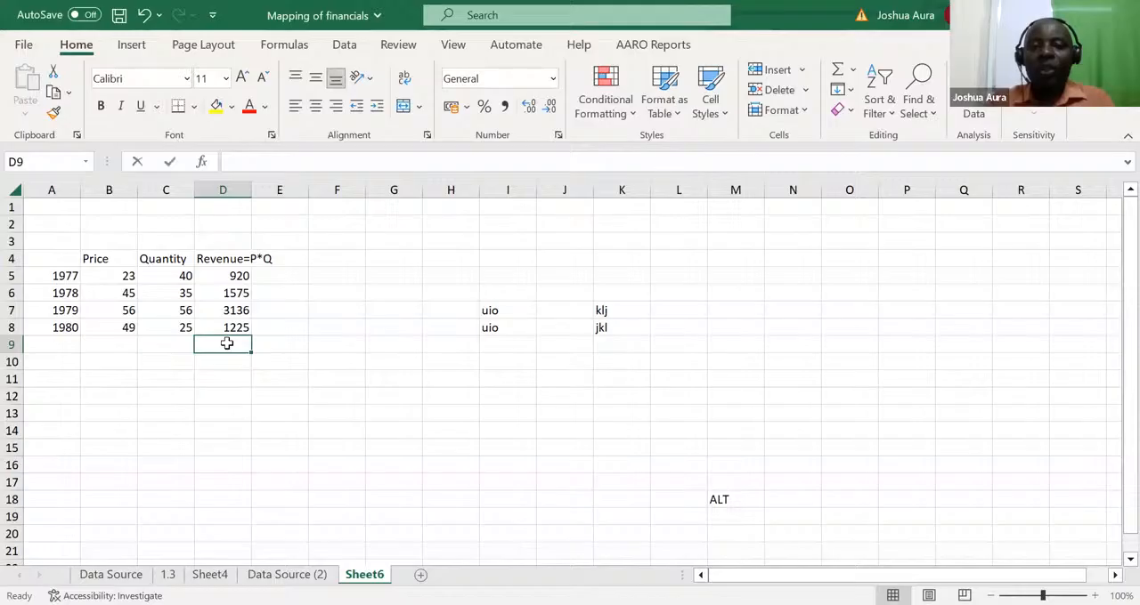
key("alt+equal")
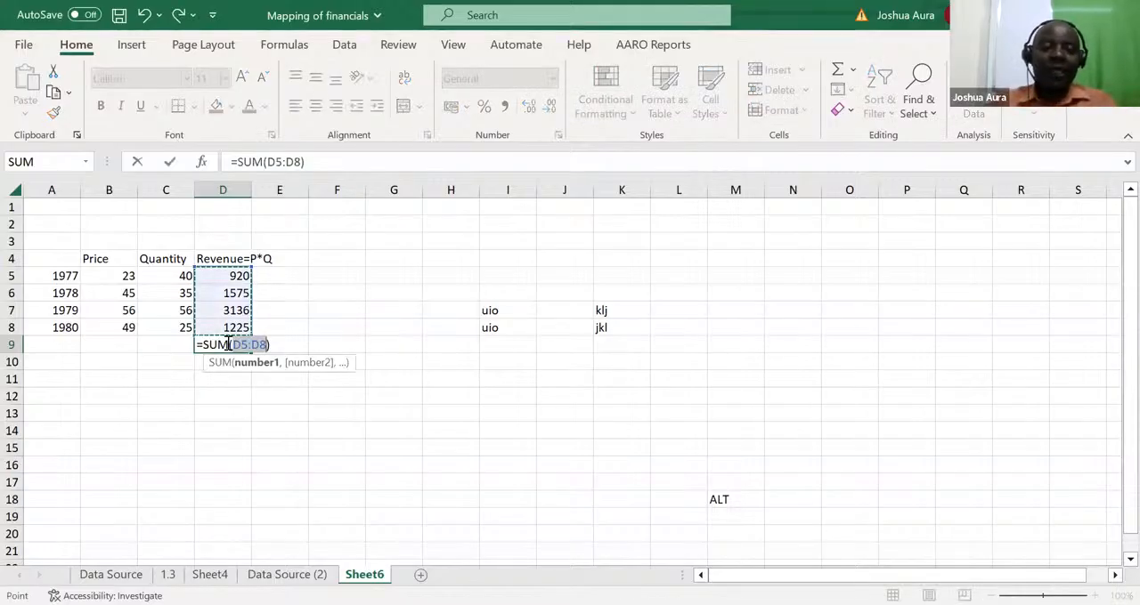
key("ctrl+Return")
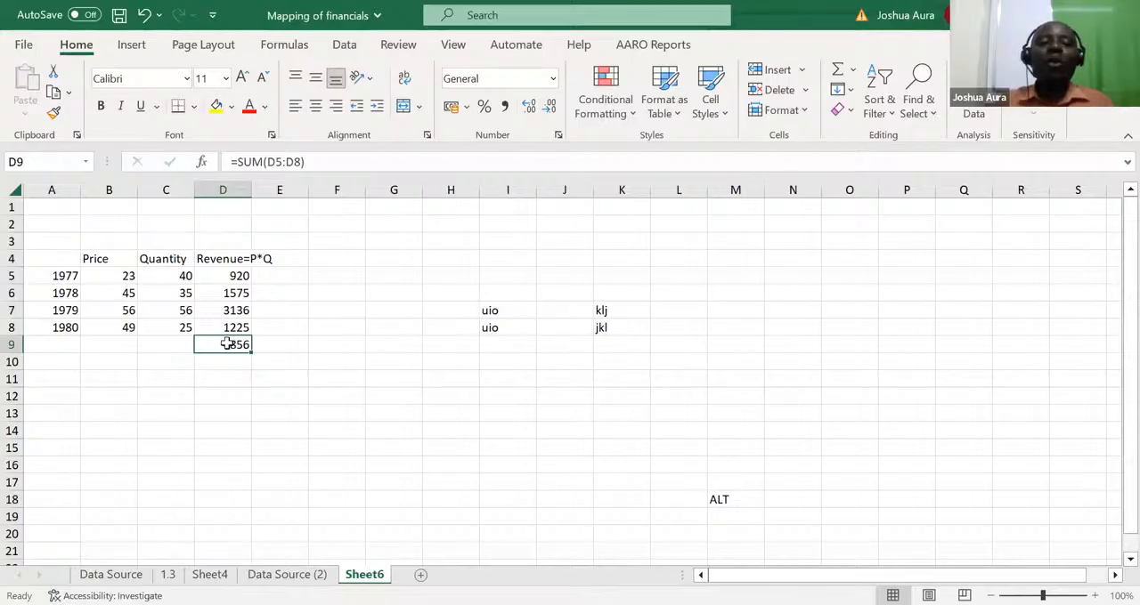
left_click(122, 340)
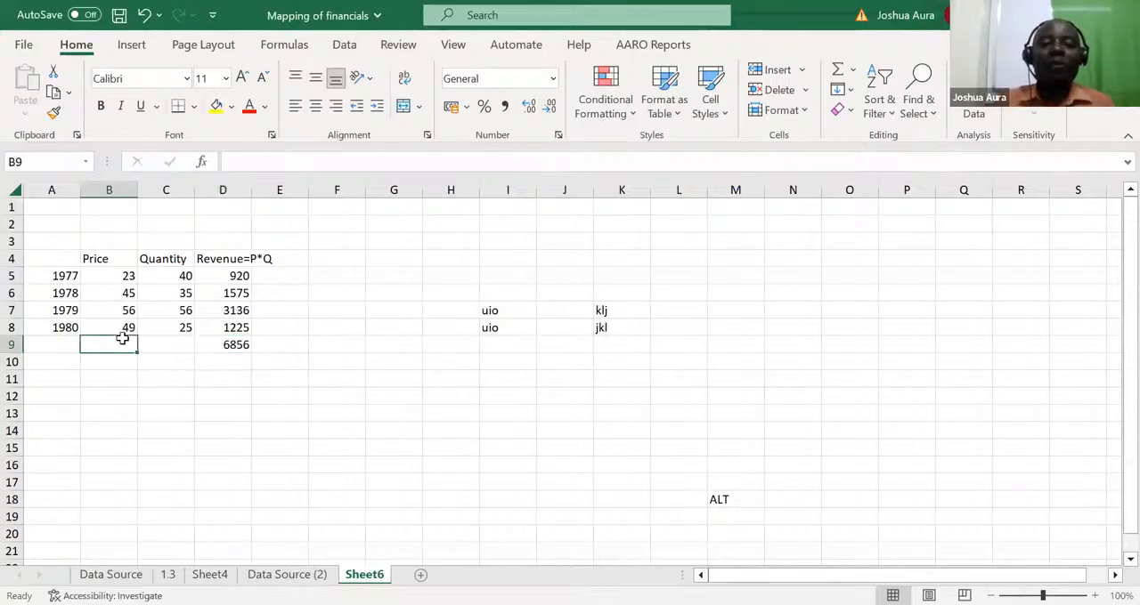
left_click(240, 344)
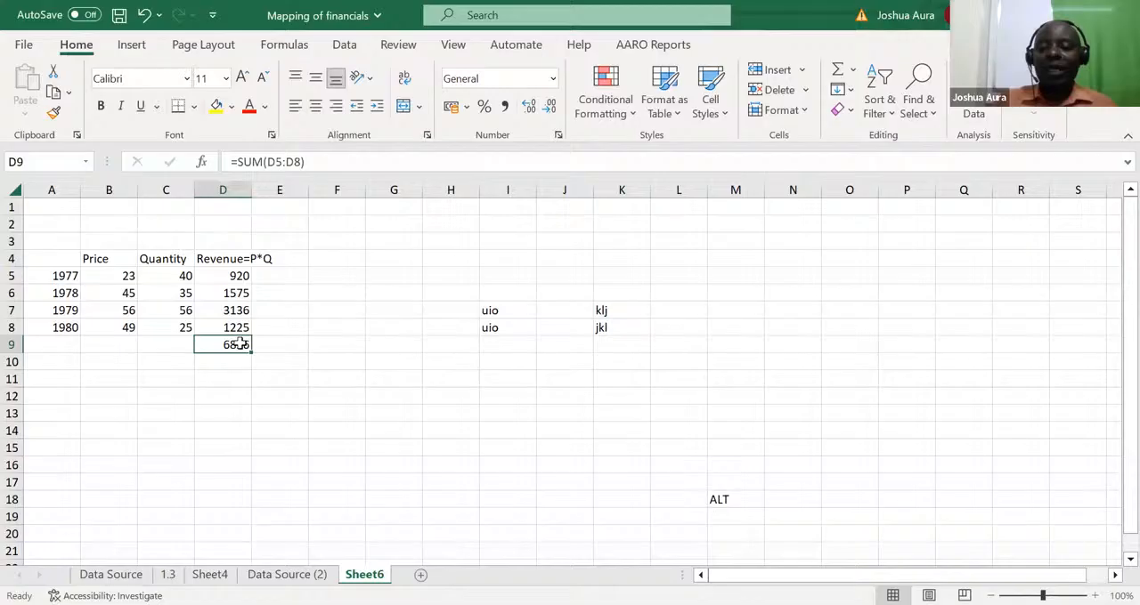
key("Delete")
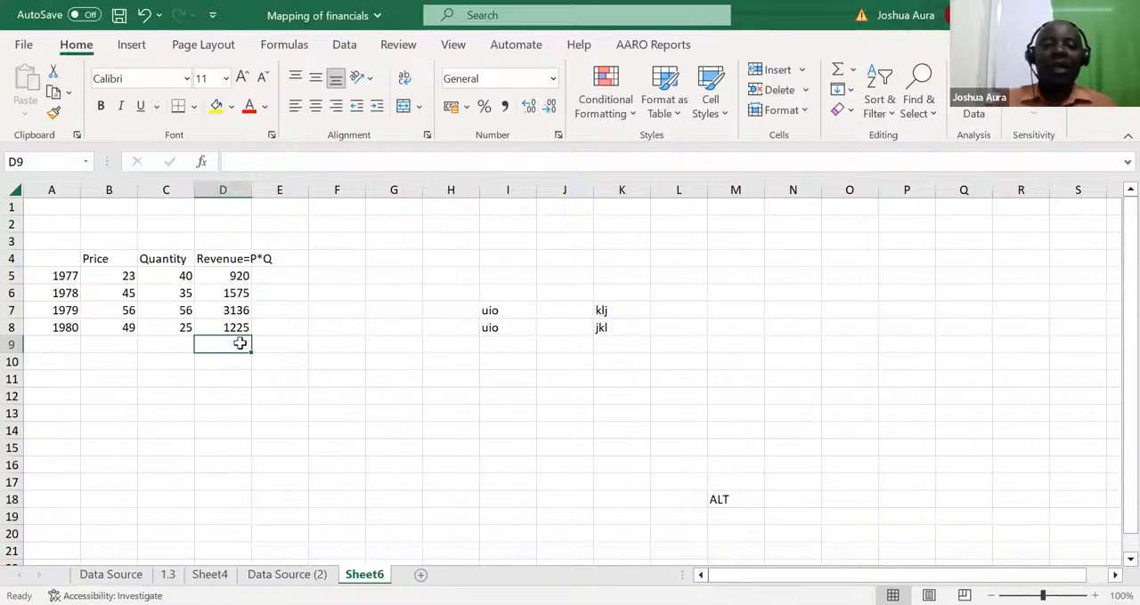
Total the price column in B9 with AutoSum as =SUM(B5:B8)
left_click(114, 347)
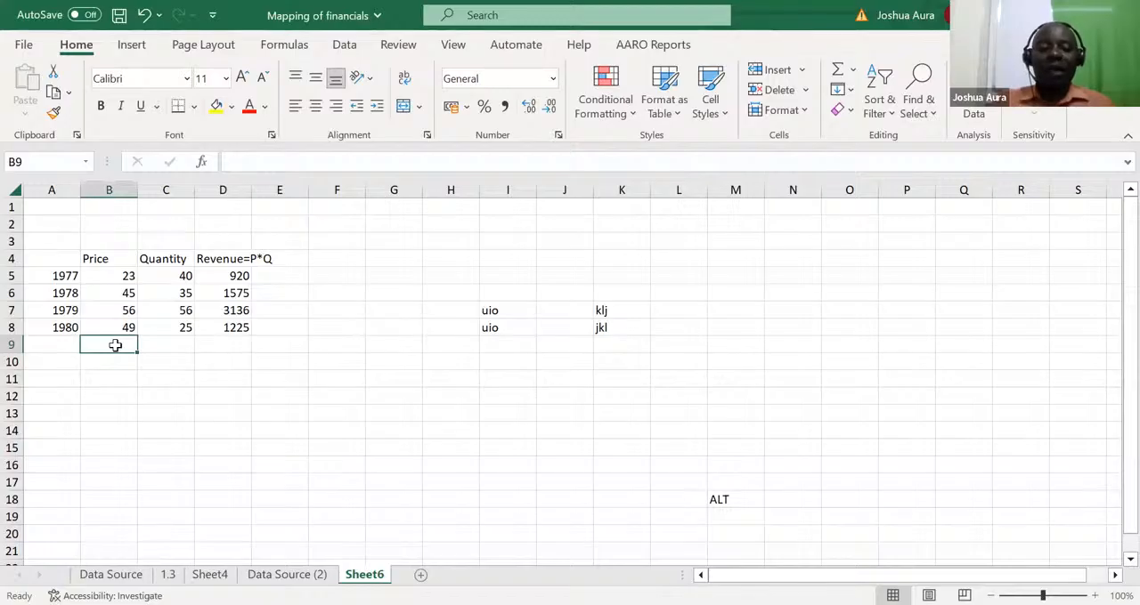
double_click(115, 346)
key("alt+equal")
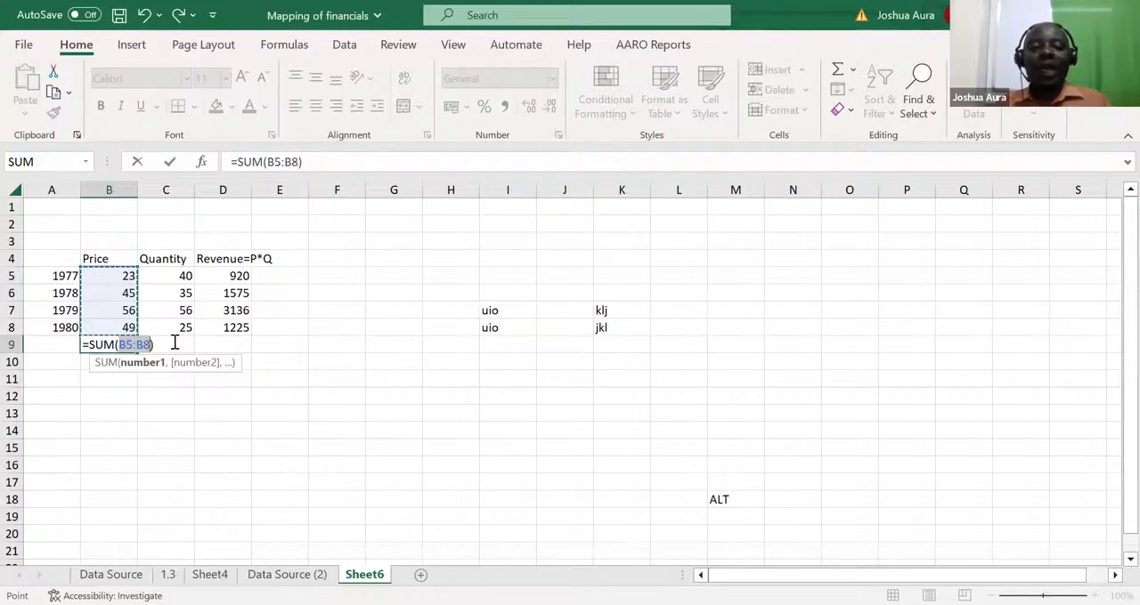
left_click(173, 341)
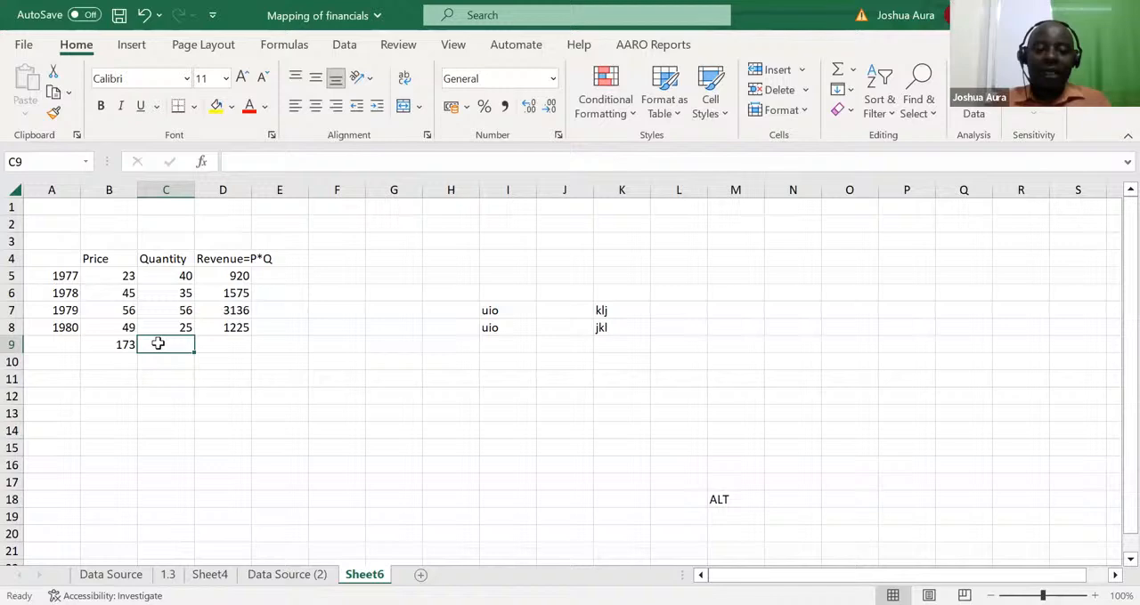
Add the quantity total =SUM(C5:C8) in C9 and the revenue total =SUM(D5:D8) in D9, and undo both
key("ctrl+r")
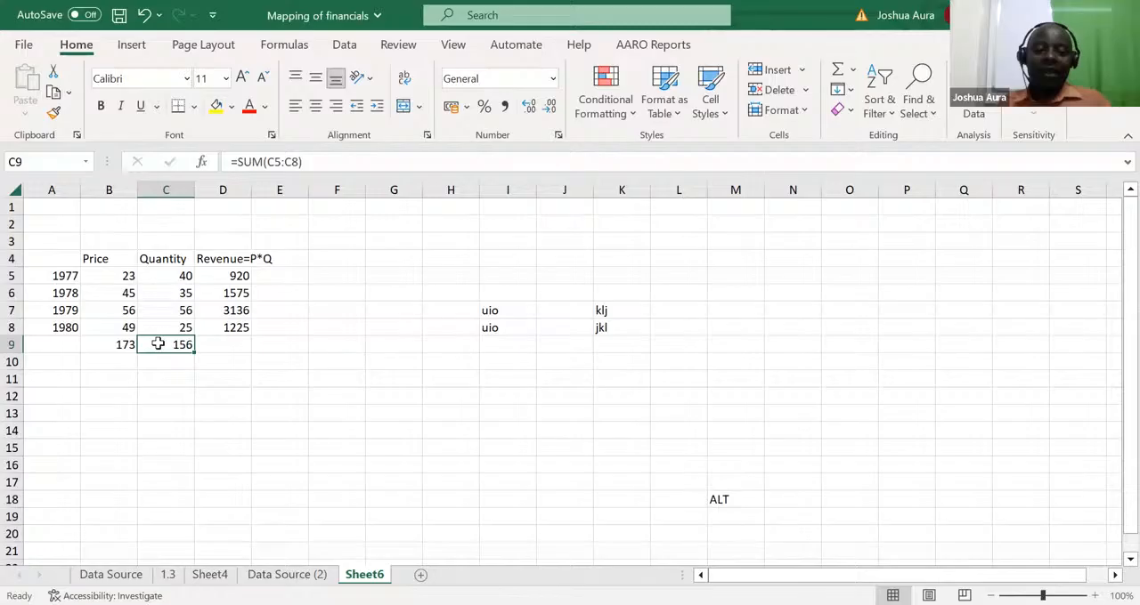
key("Right")
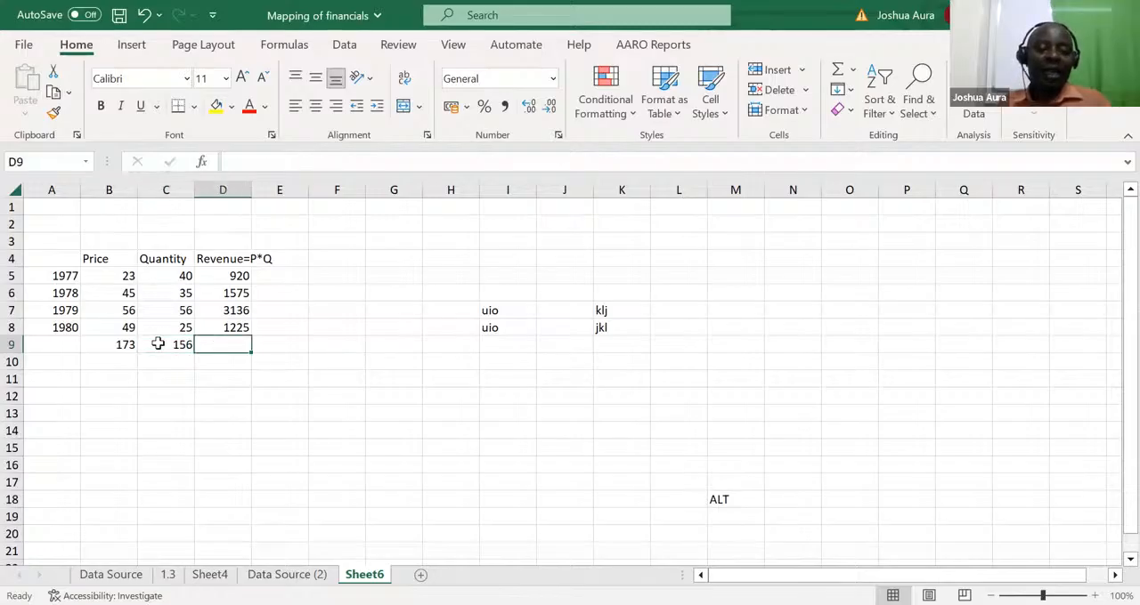
key("alt+=")
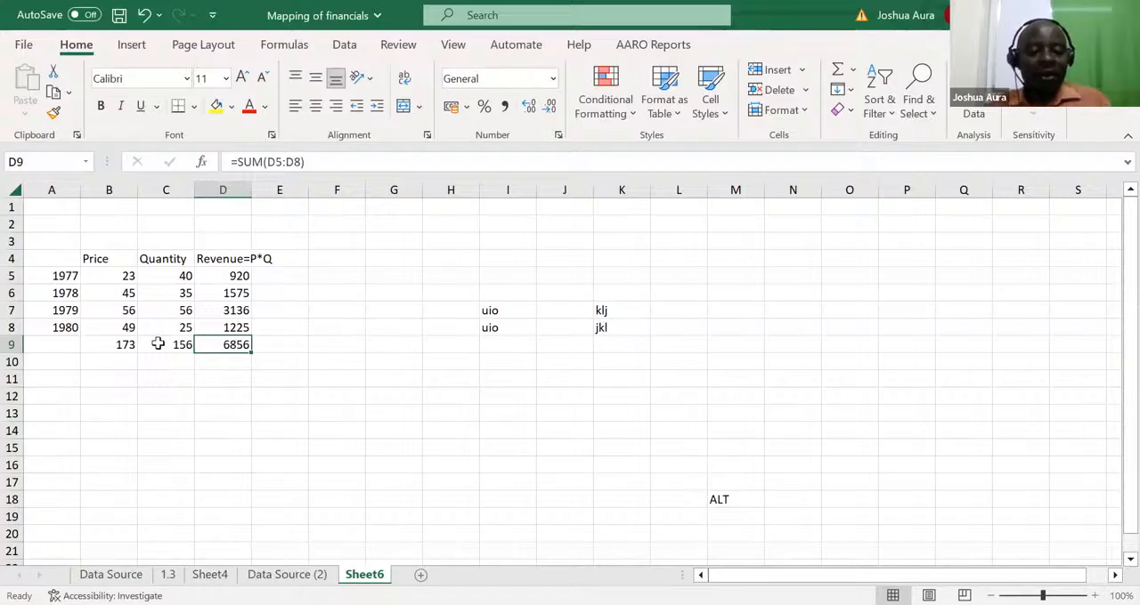
key("ctrl+z")
key("ctrl+z")
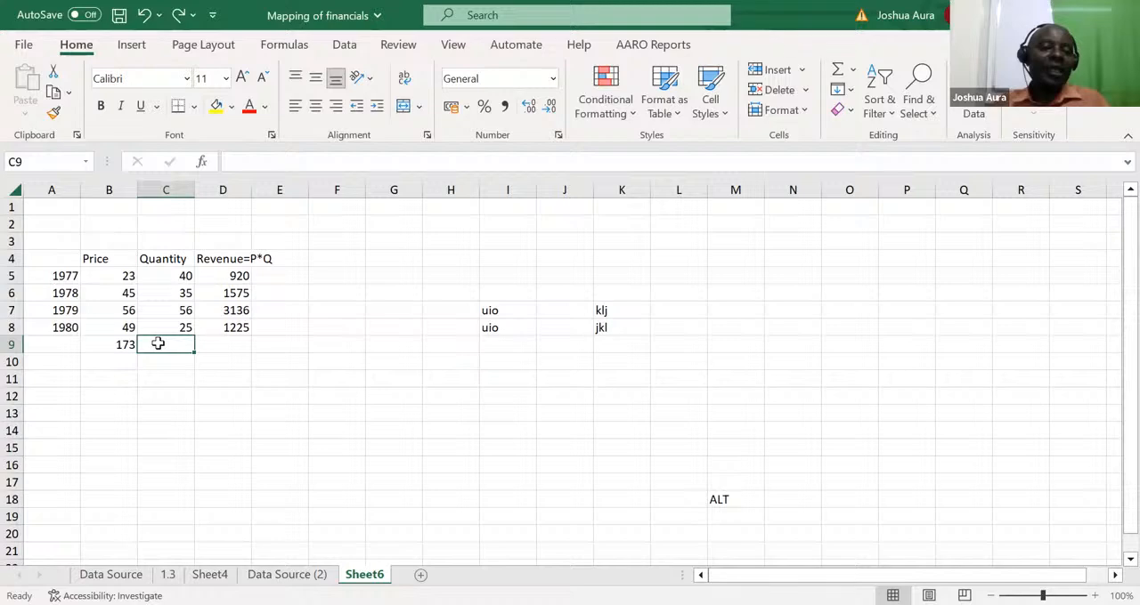
Fill the price total formula in B9 across to C9 and D9
left_click(113, 345)
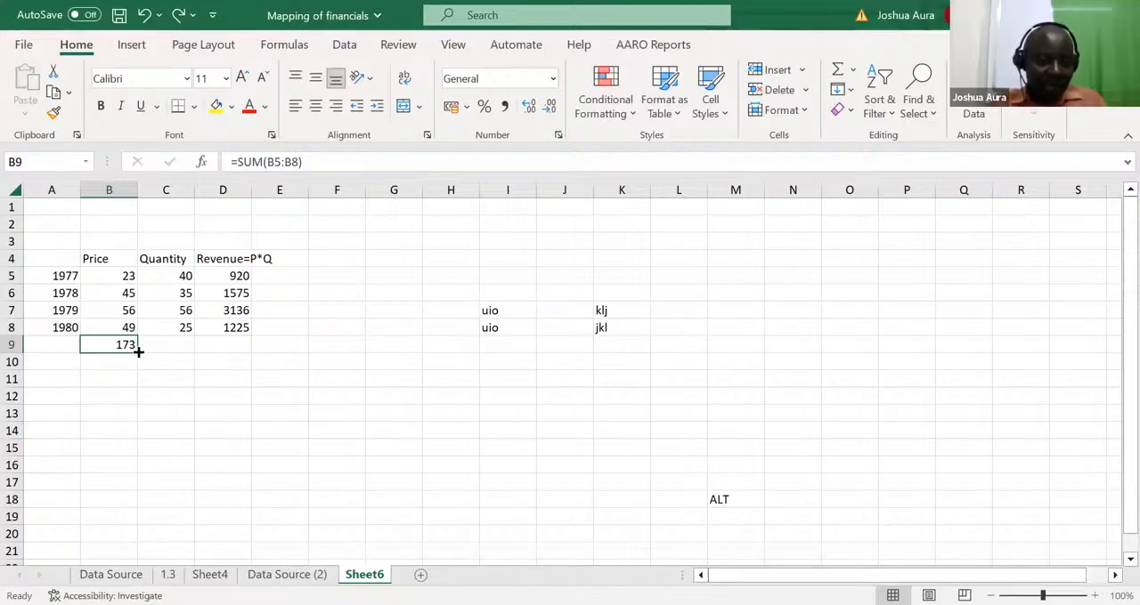
left_click_drag(138, 351, 274, 364)
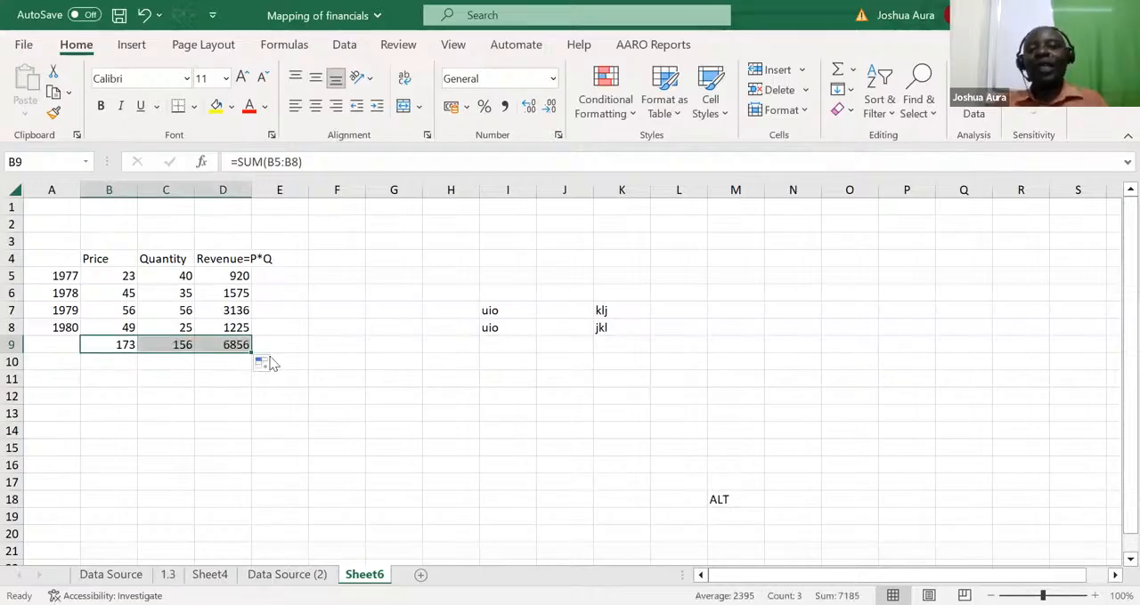
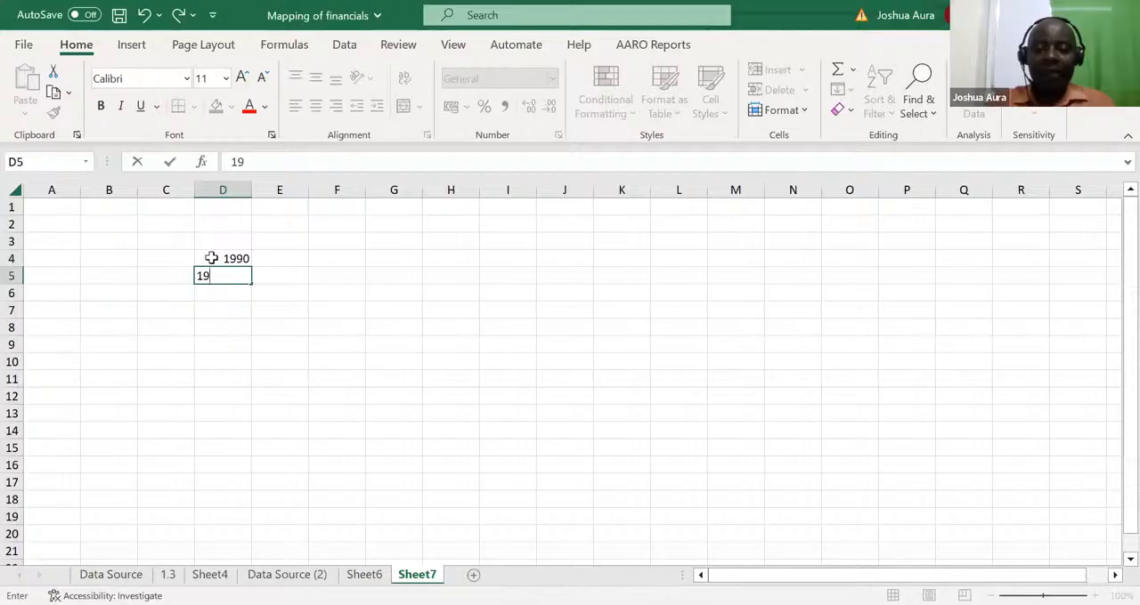
type("9")
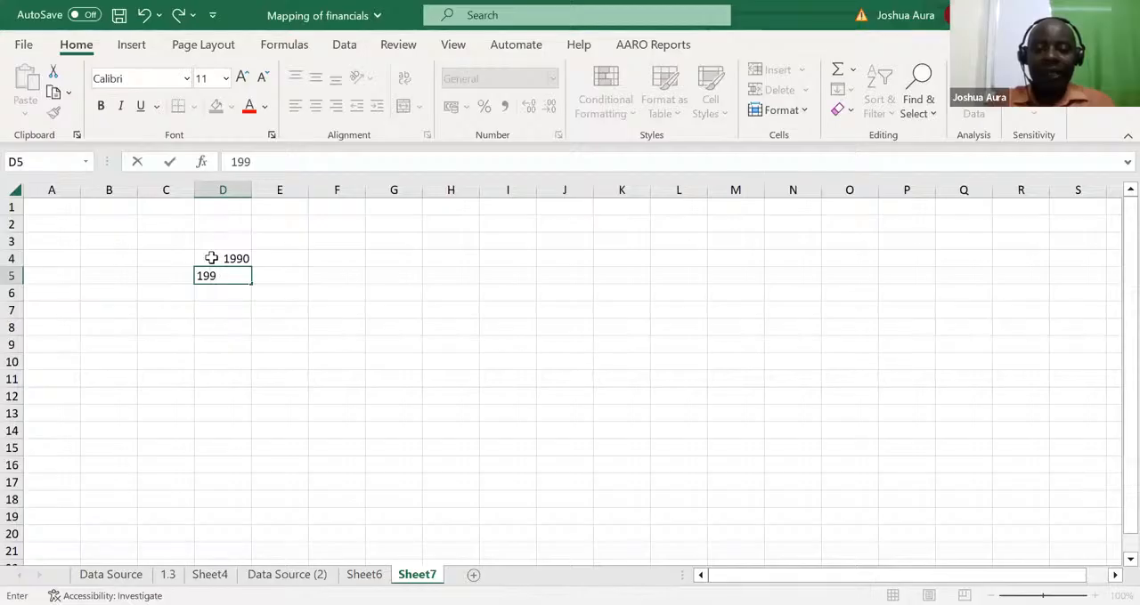
type("1")
key("Return")
type("19")
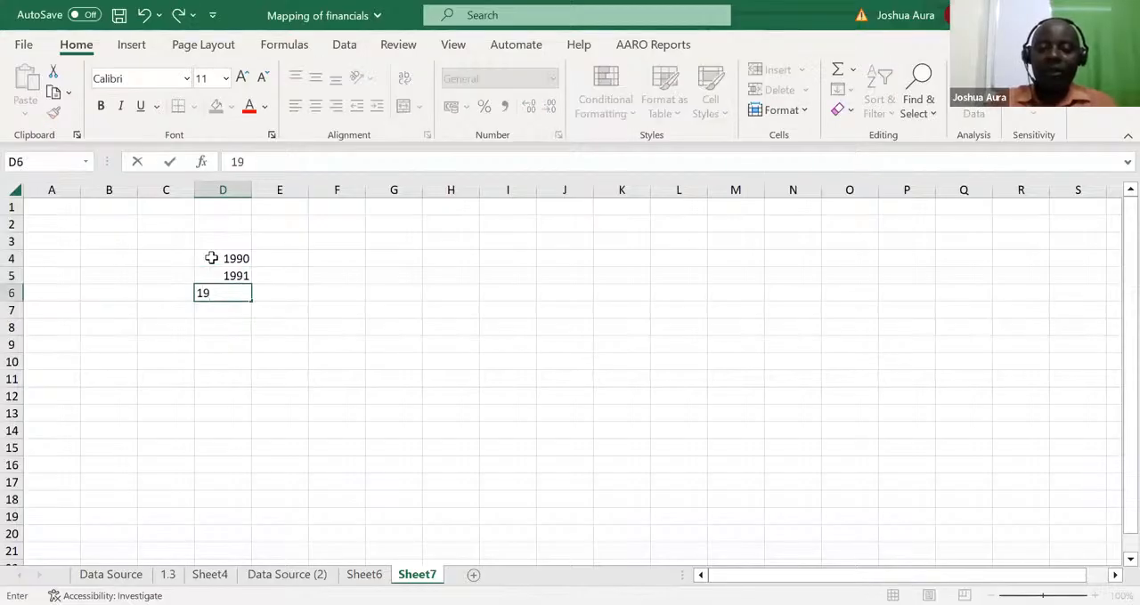
type("92")
key("Return")
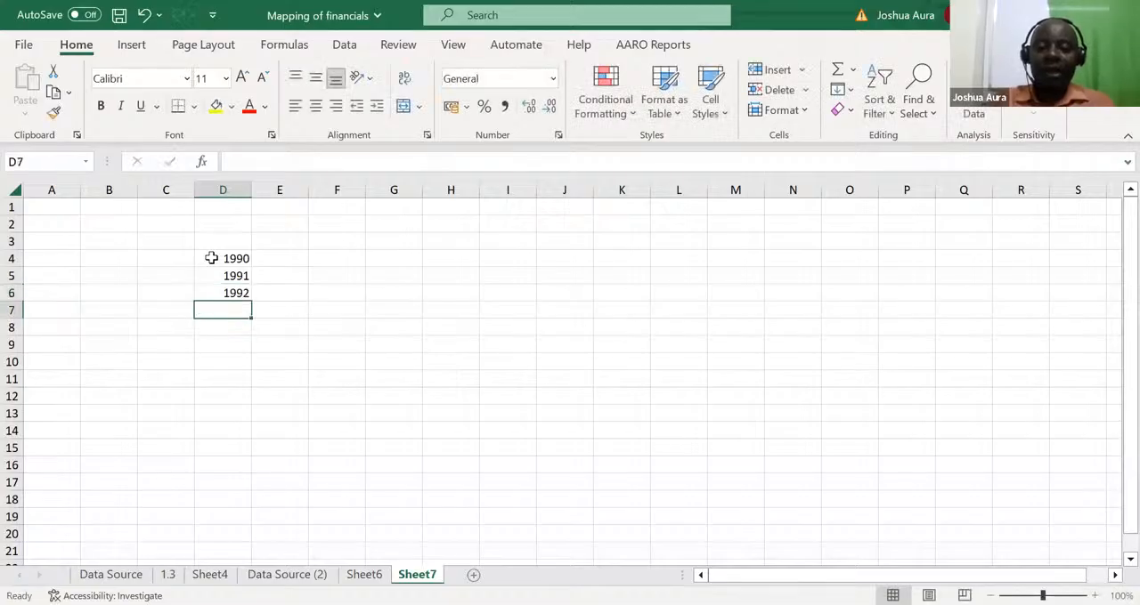
type("1993")
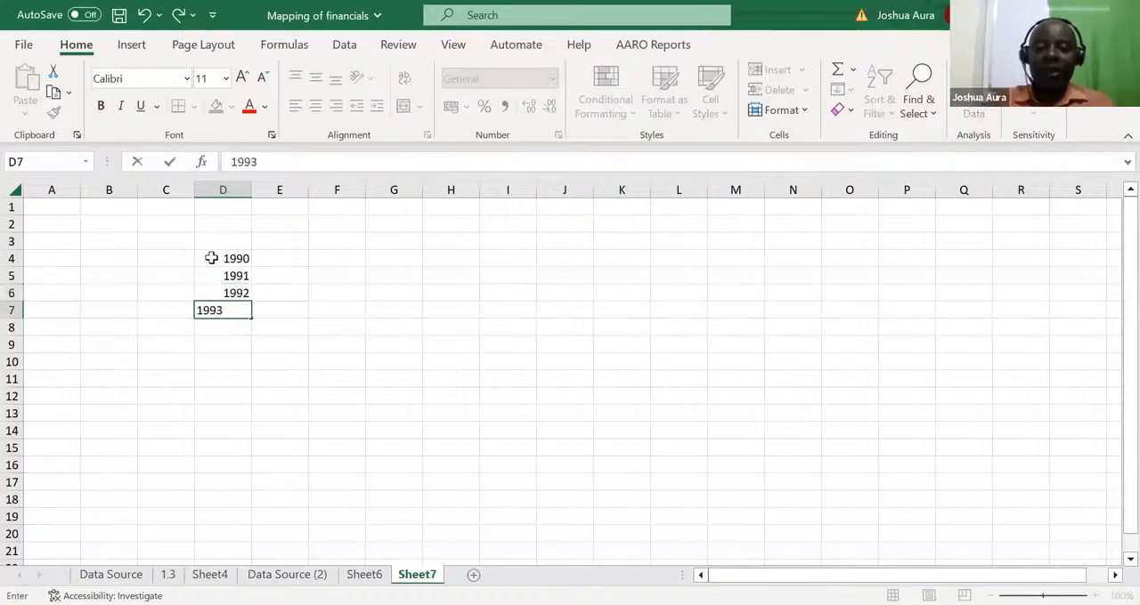
key("Return")
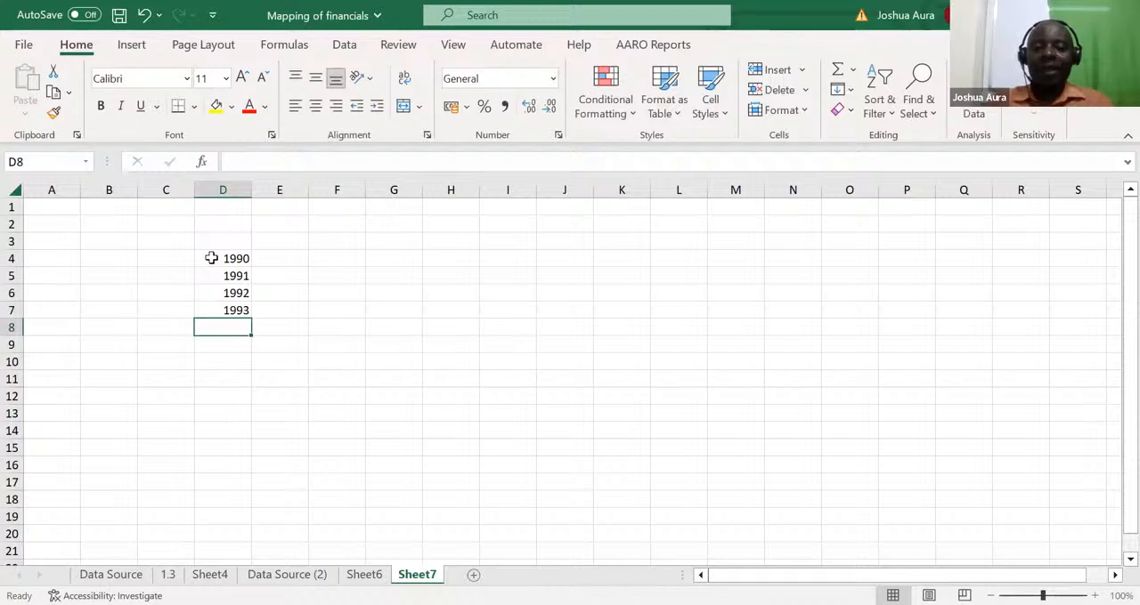
type("19")
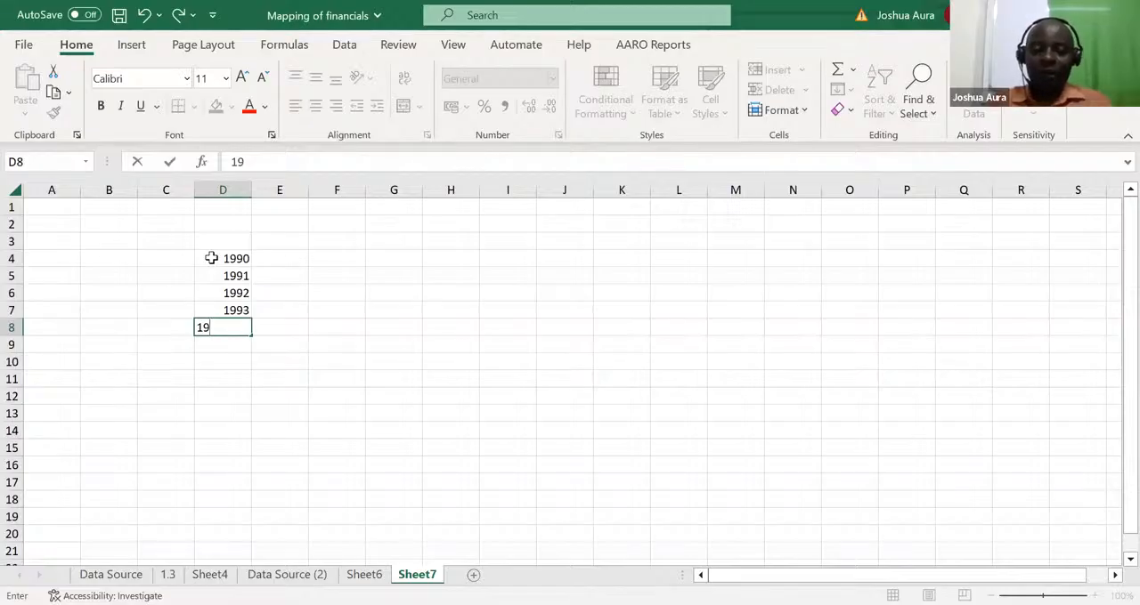
left_click(227, 273)
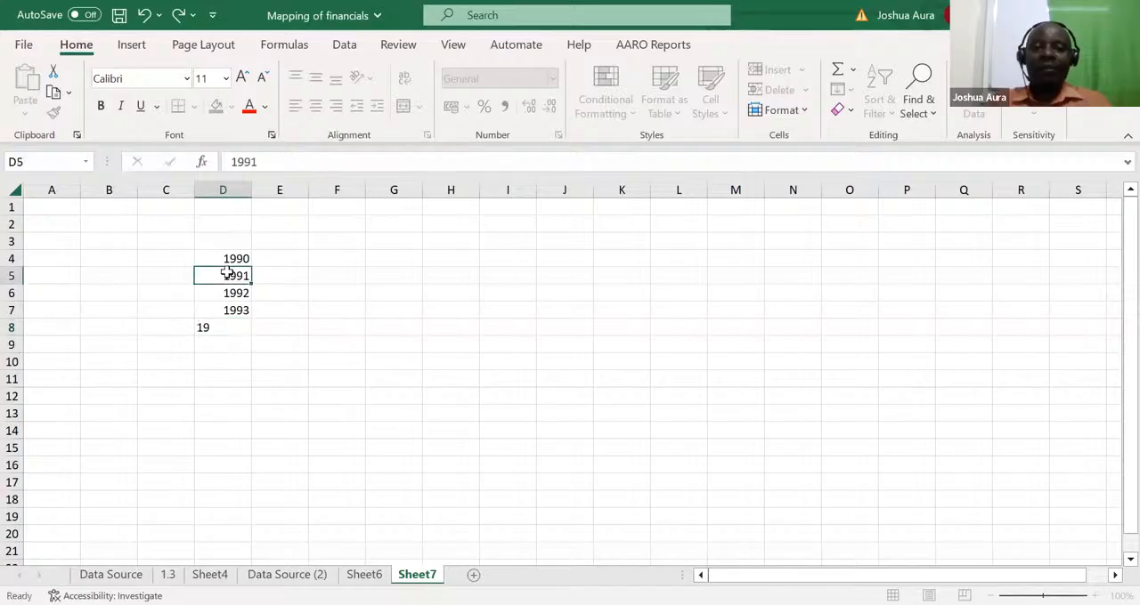
left_click_drag(226, 275, 237, 326)
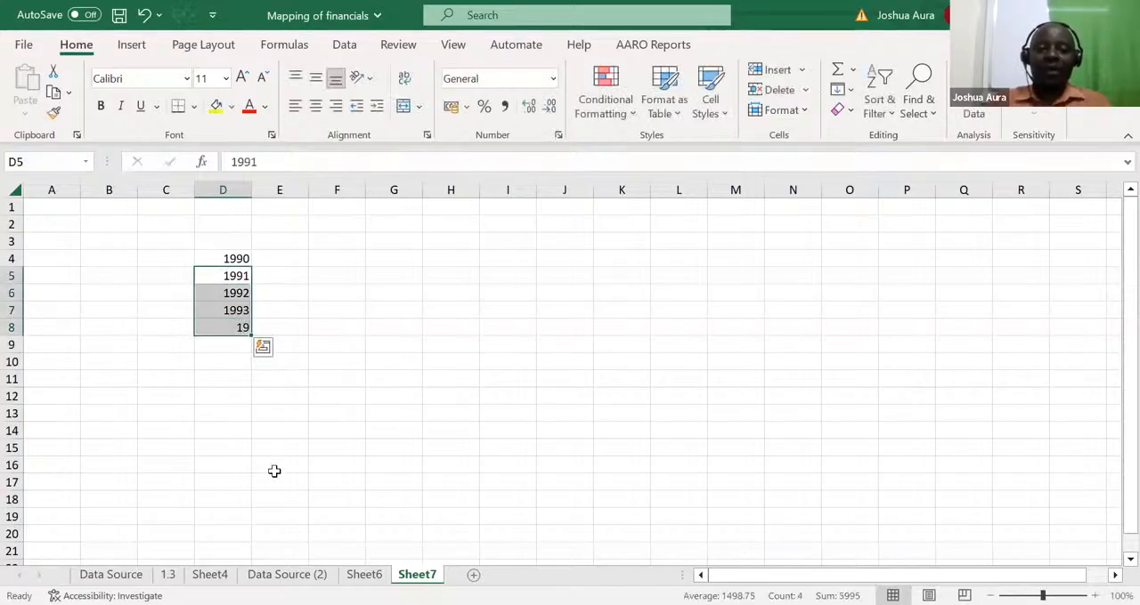
key("Delete")
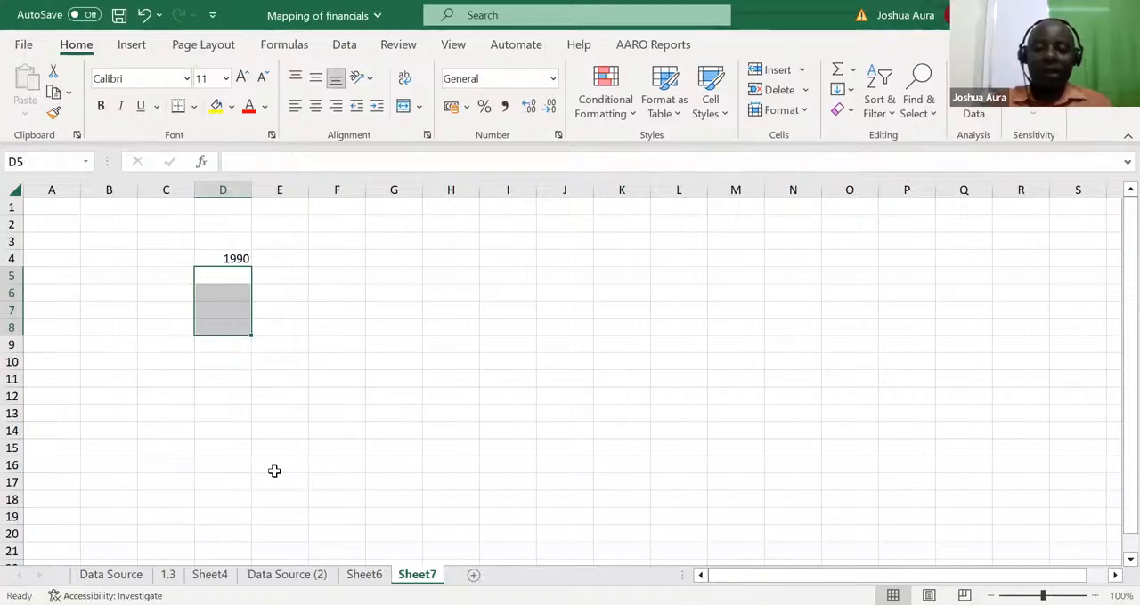
Enter the year 1990 in cells D5 and D6
type("19")
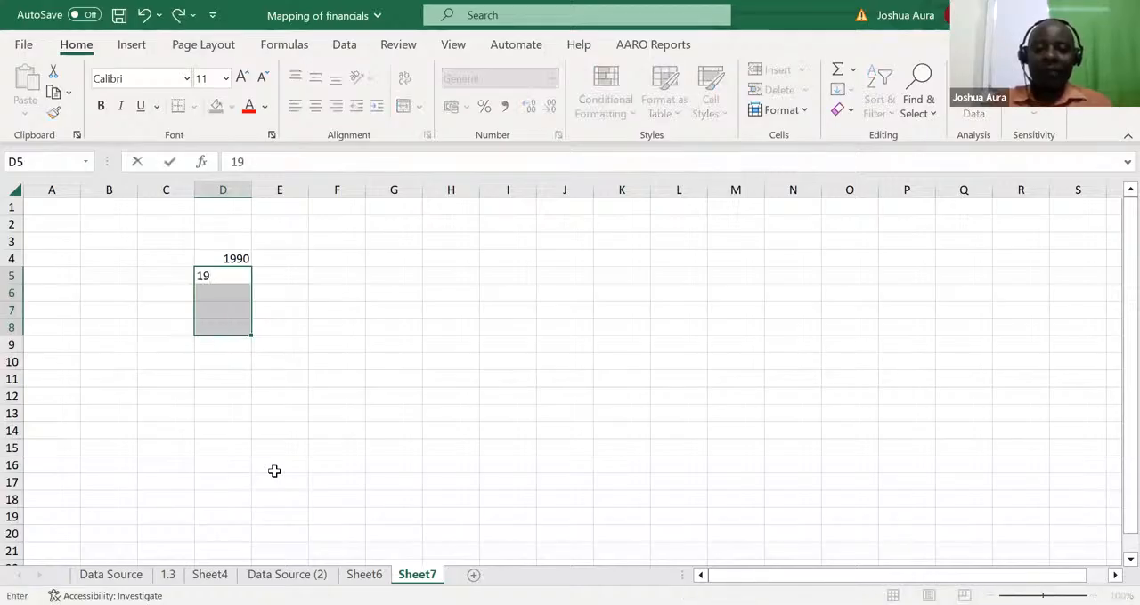
type("90")
key("Return")
type("190")
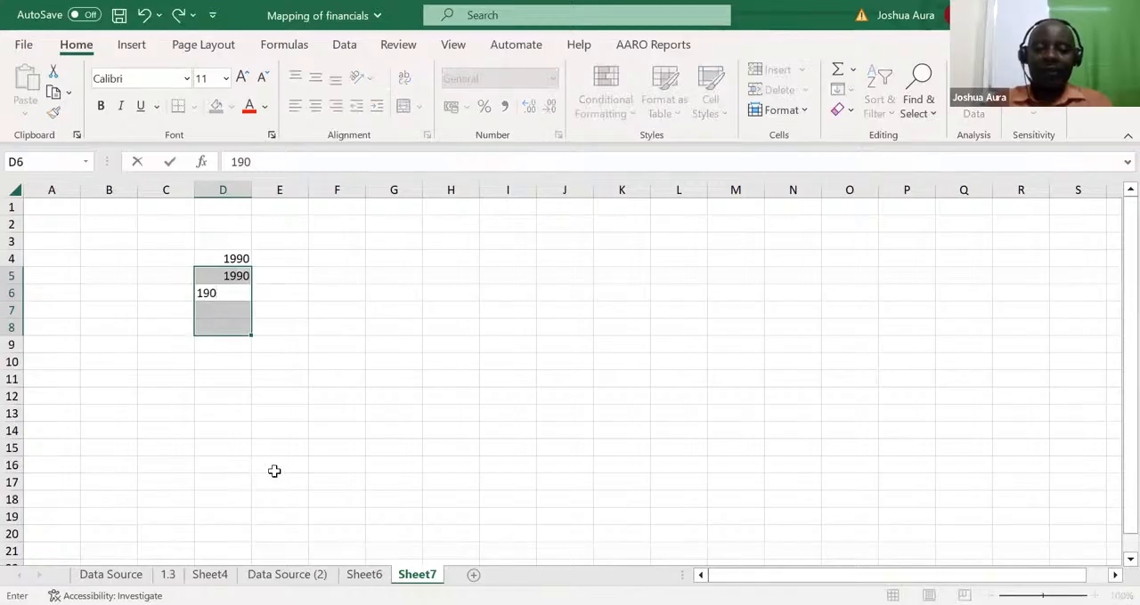
type("90")
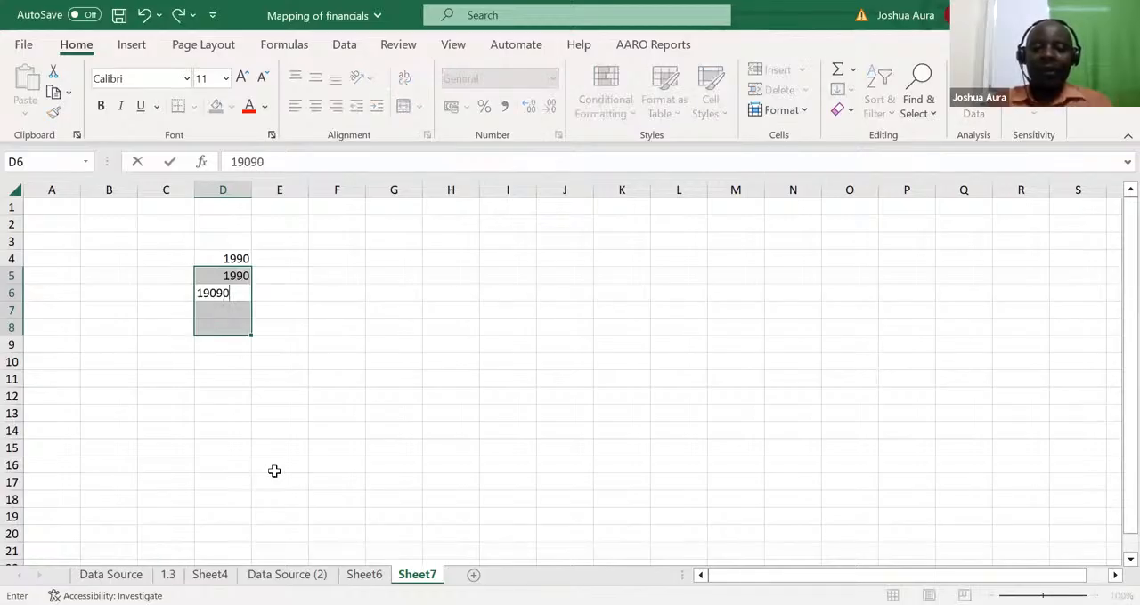
key("BackSpace")
key("BackSpace")
key("BackSpace")
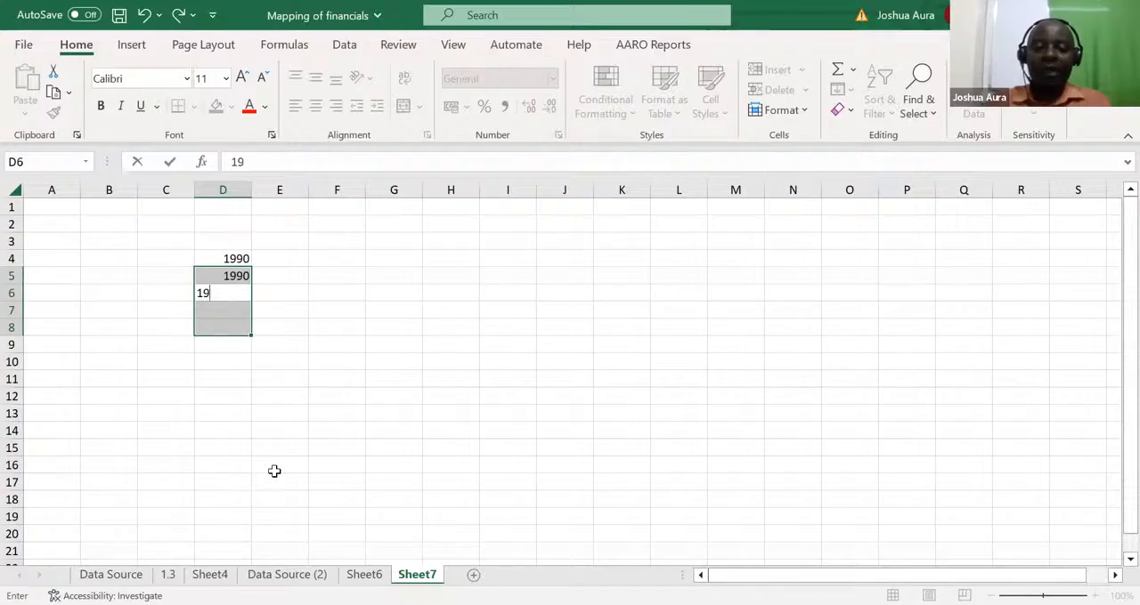
type("90")
key("Return")
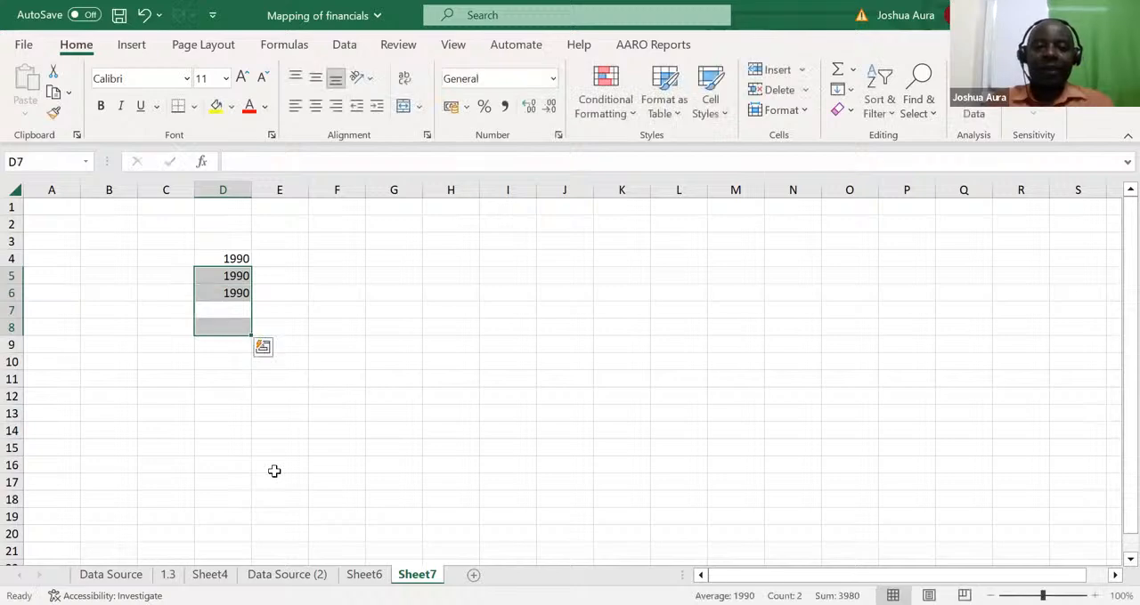
Enter the year 1991 in cell D7, keeping that cell selected
left_click(233, 308)
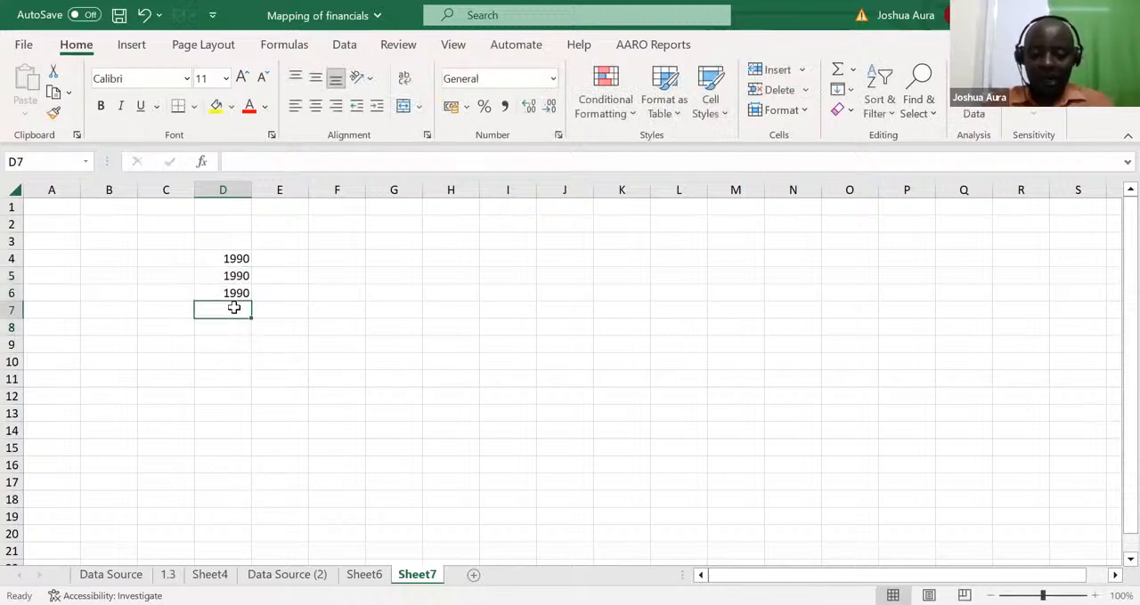
type("1978")
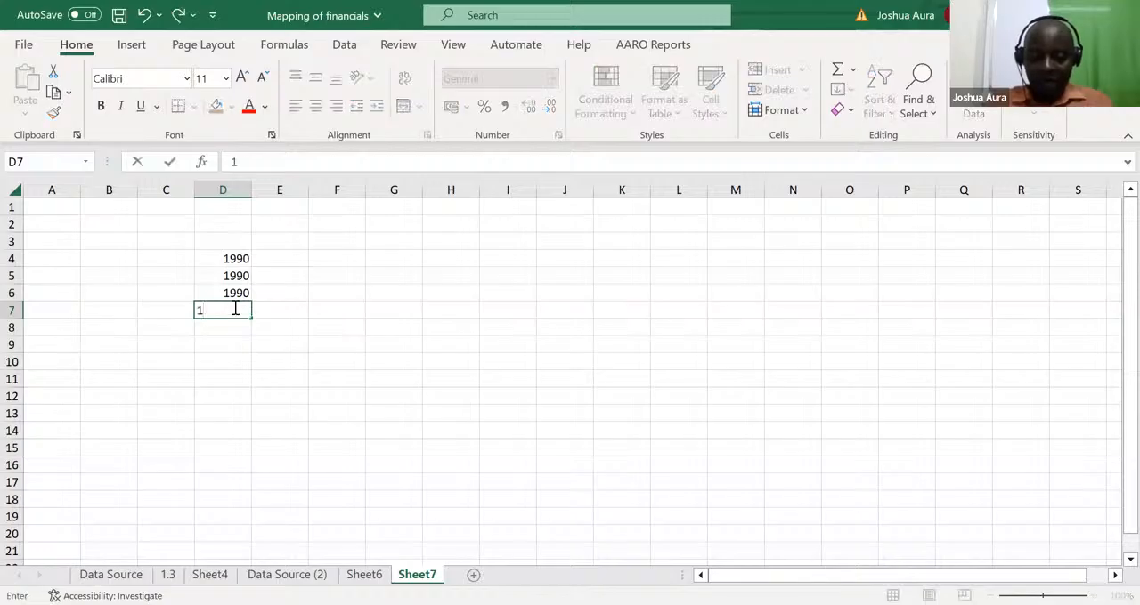
key("BackSpace")
key("BackSpace")
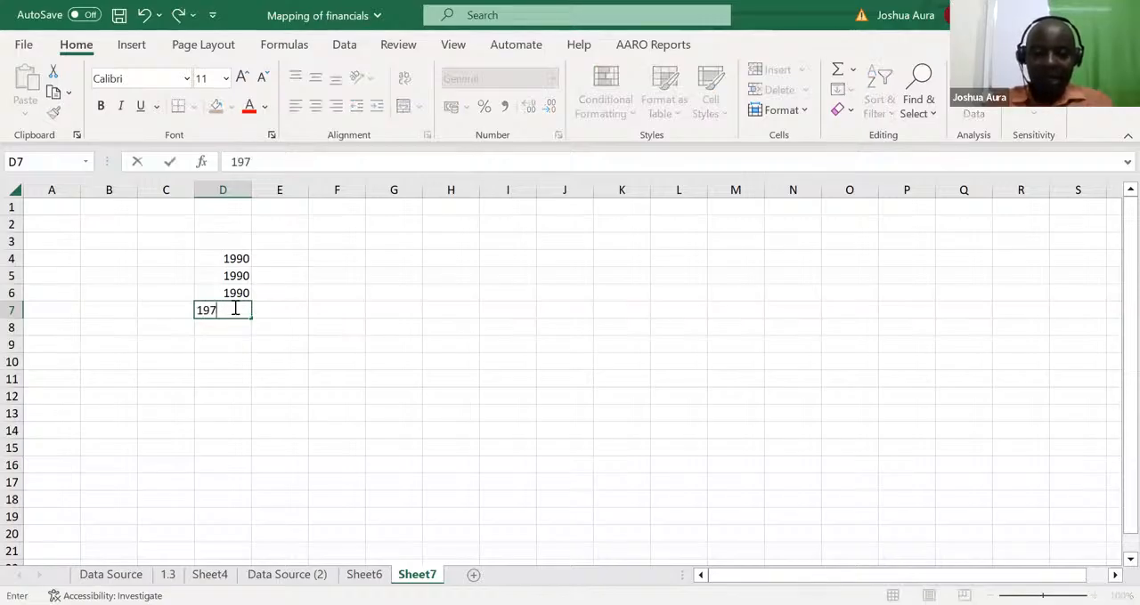
type("91")
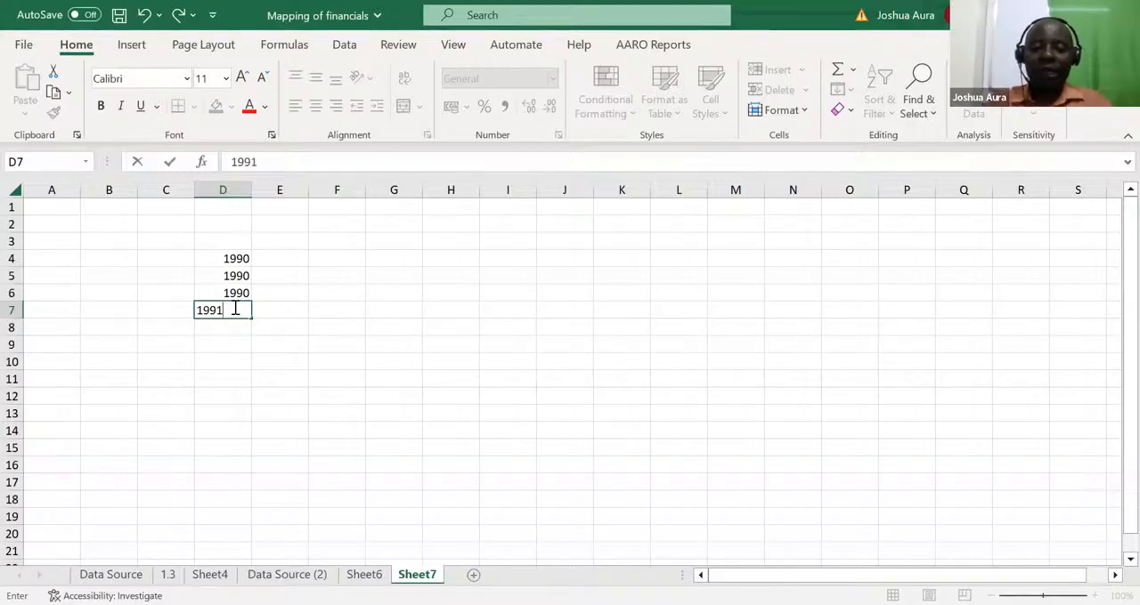
key("ctrl+Return")
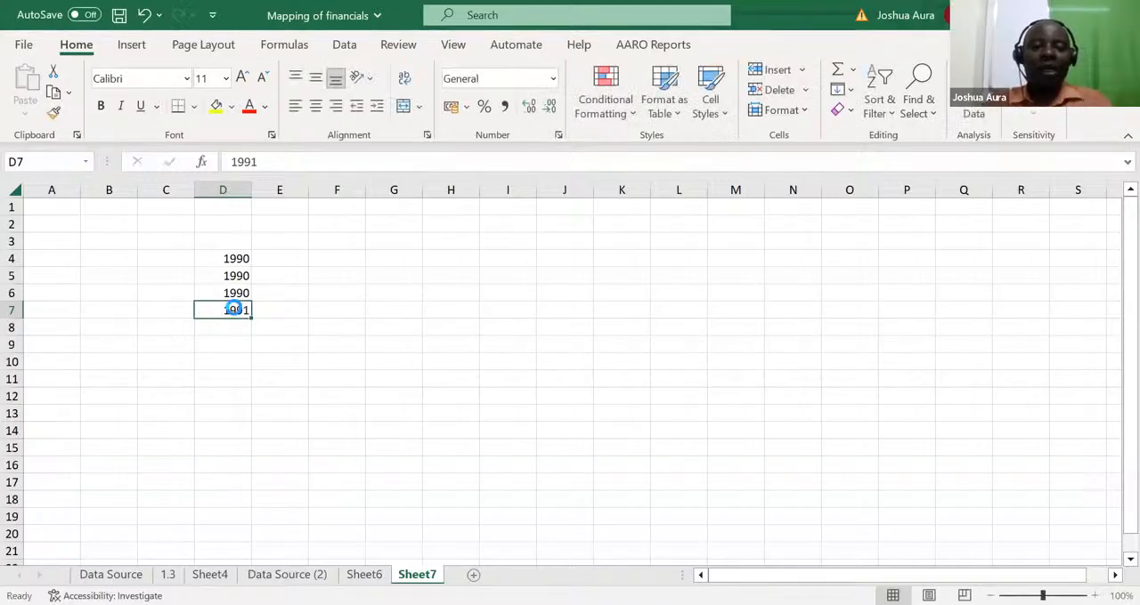
Copy the year in D7 down through D11
key("ctrl+c")
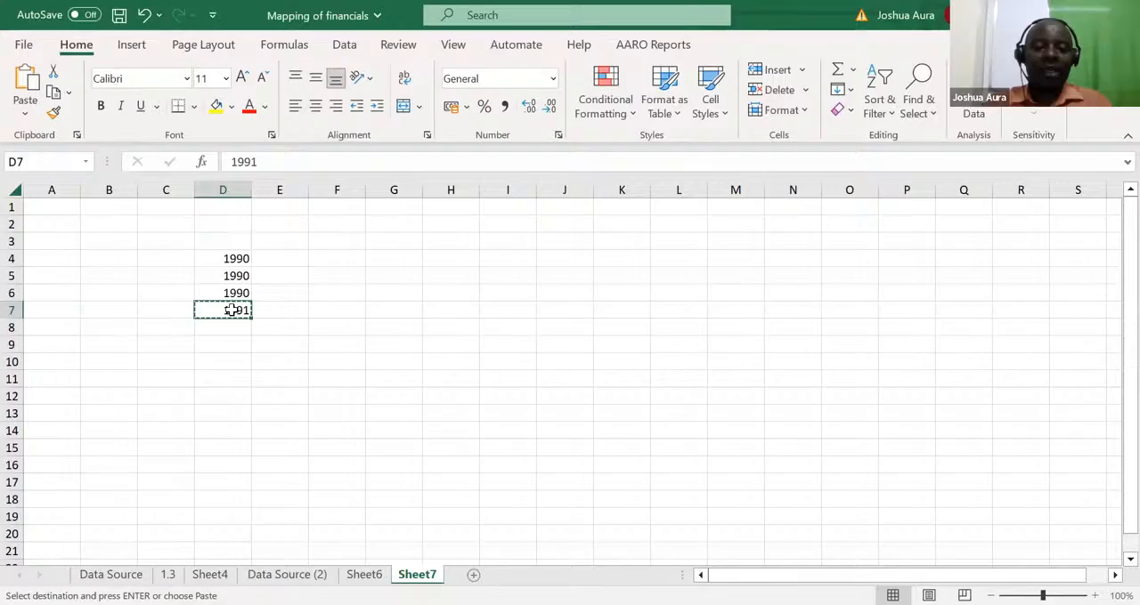
key("ctrl+shift+Down")
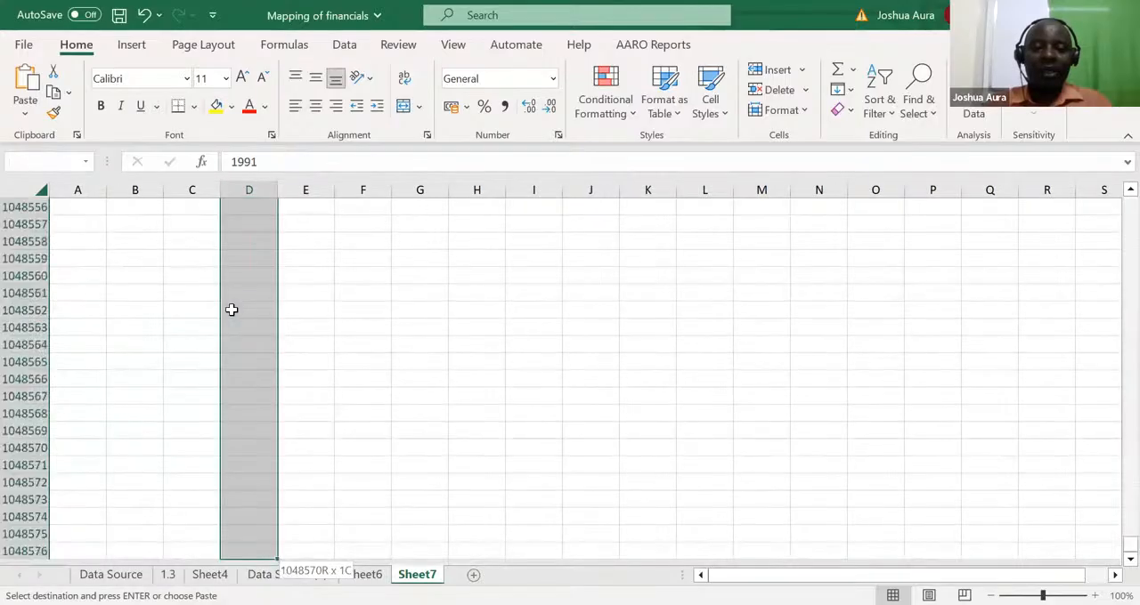
key("ctrl+shift+Up")
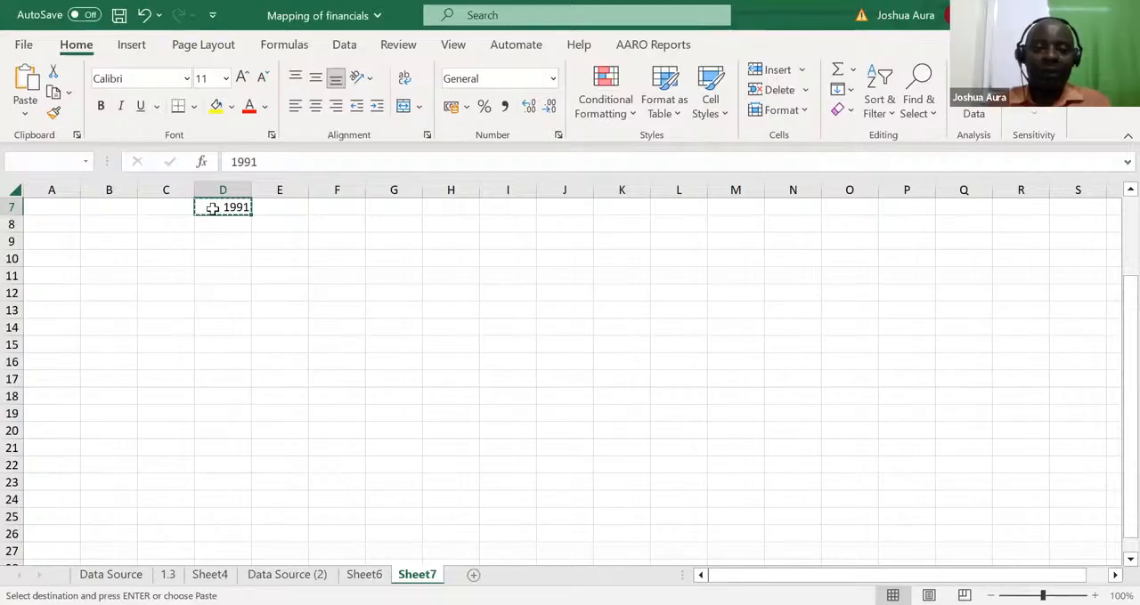
left_click_drag(214, 217, 220, 274)
key("ctrl+v")
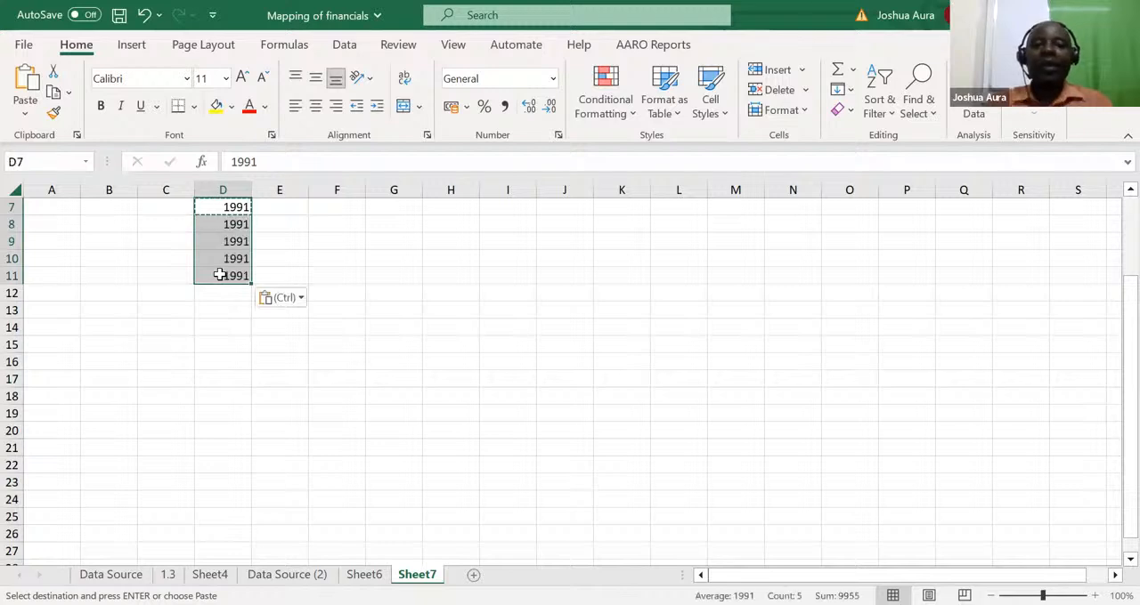
Add the column heading Revenue in E3, above and beside the list of years
left_click(295, 361)
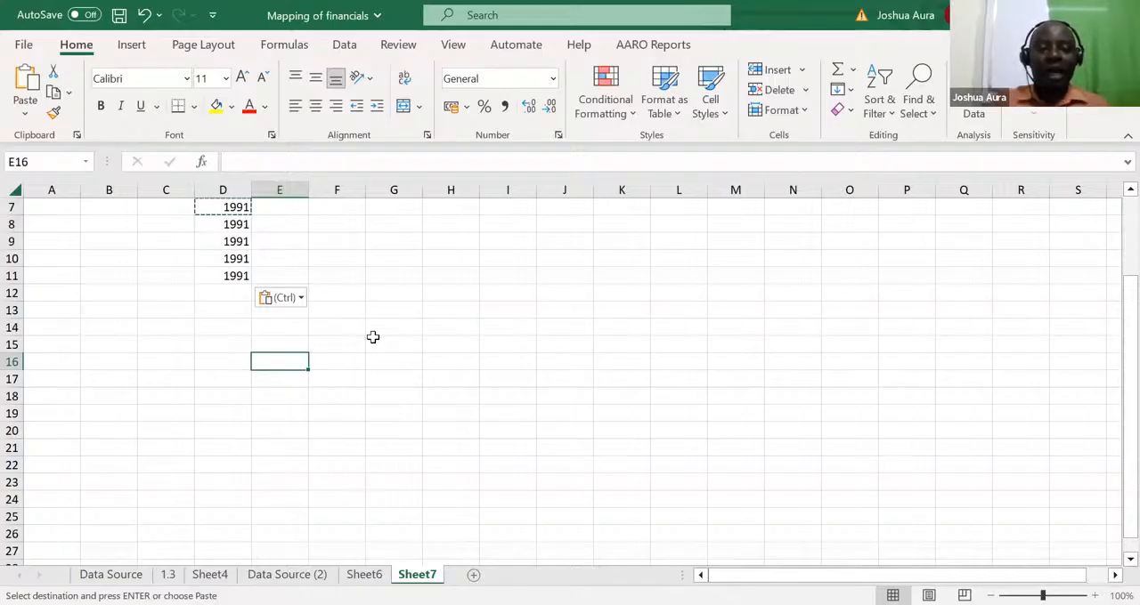
left_click(297, 272)
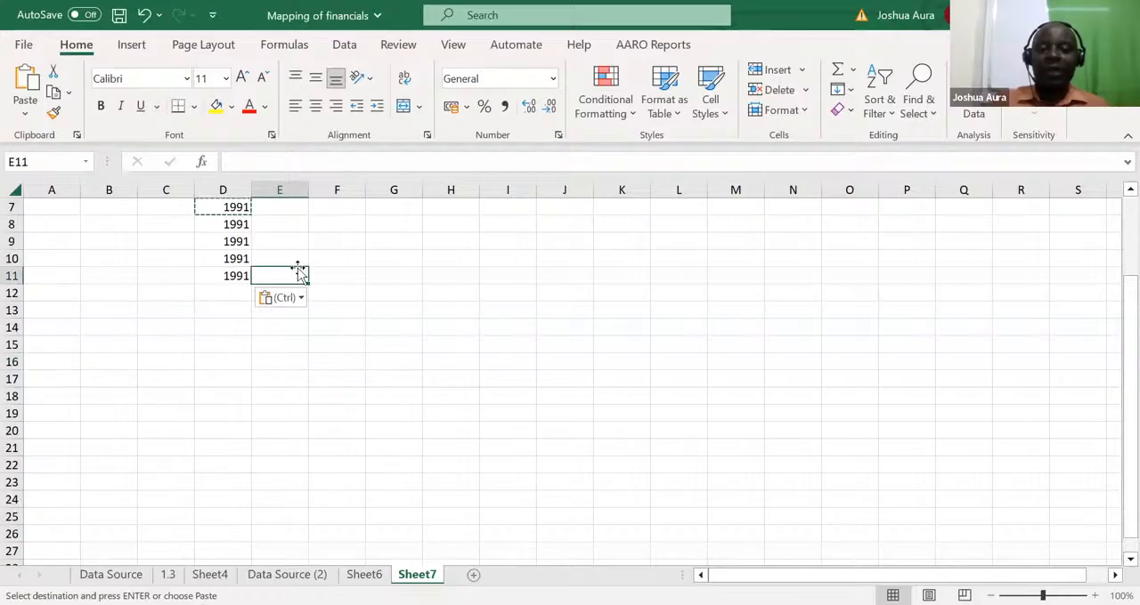
key("Up")
key("Up")
key("Up")
key("Up")
key("Up")
key("Up")
key("Up")
key("Up")
key("Up")
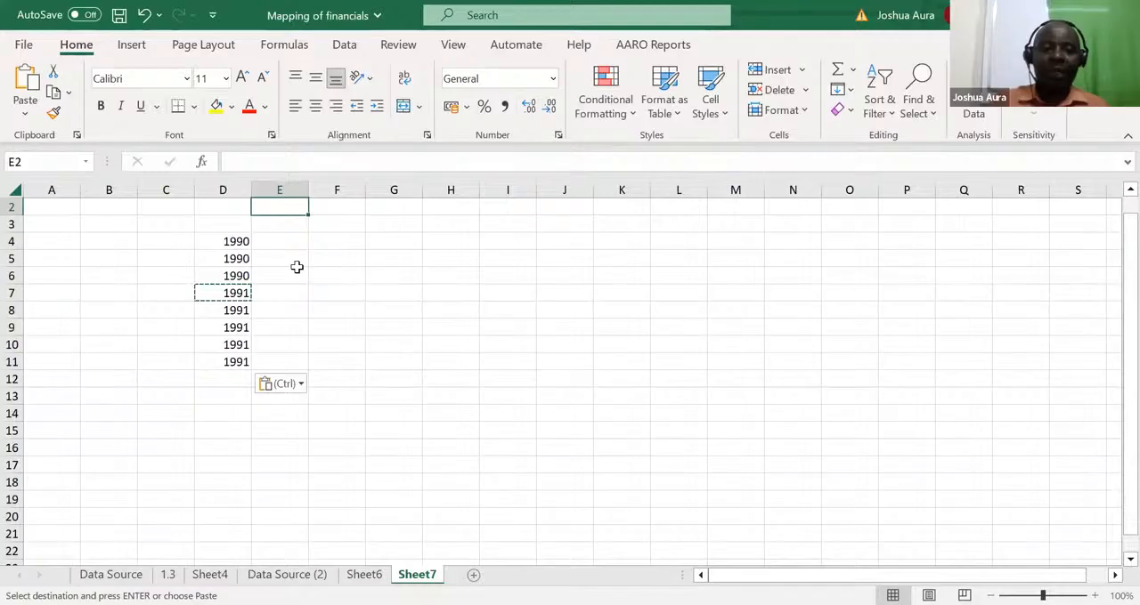
left_click(274, 225)
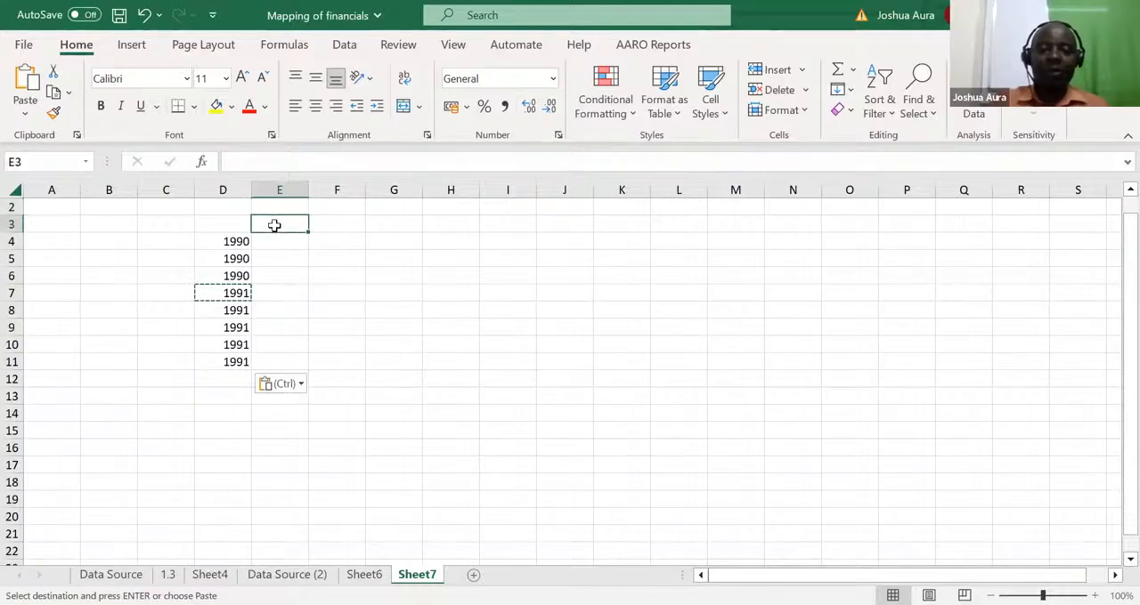
type("Rev")
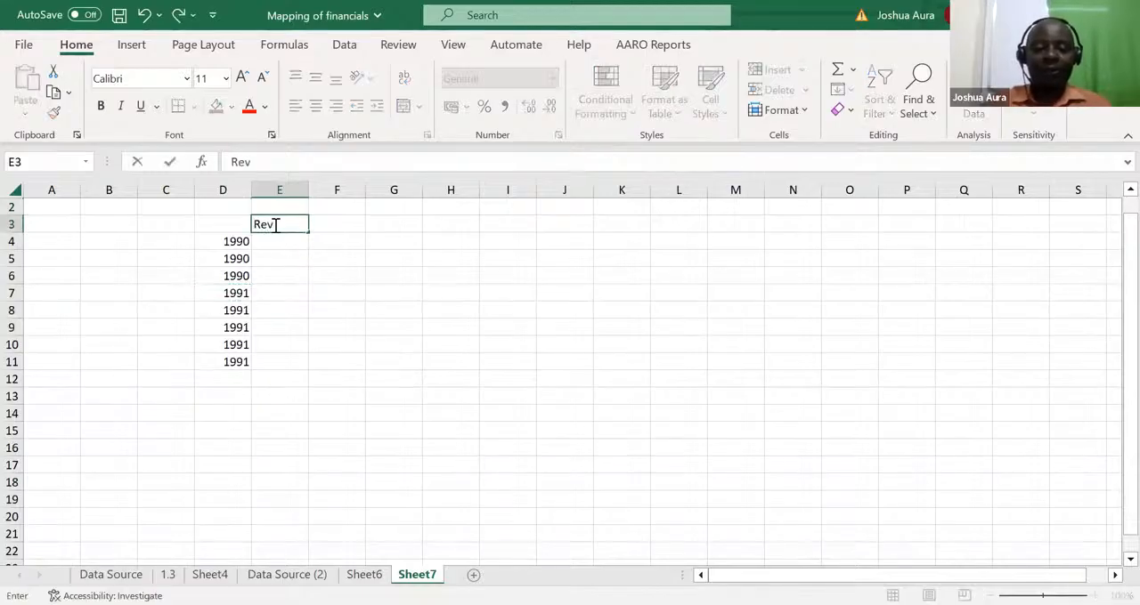
type("enue")
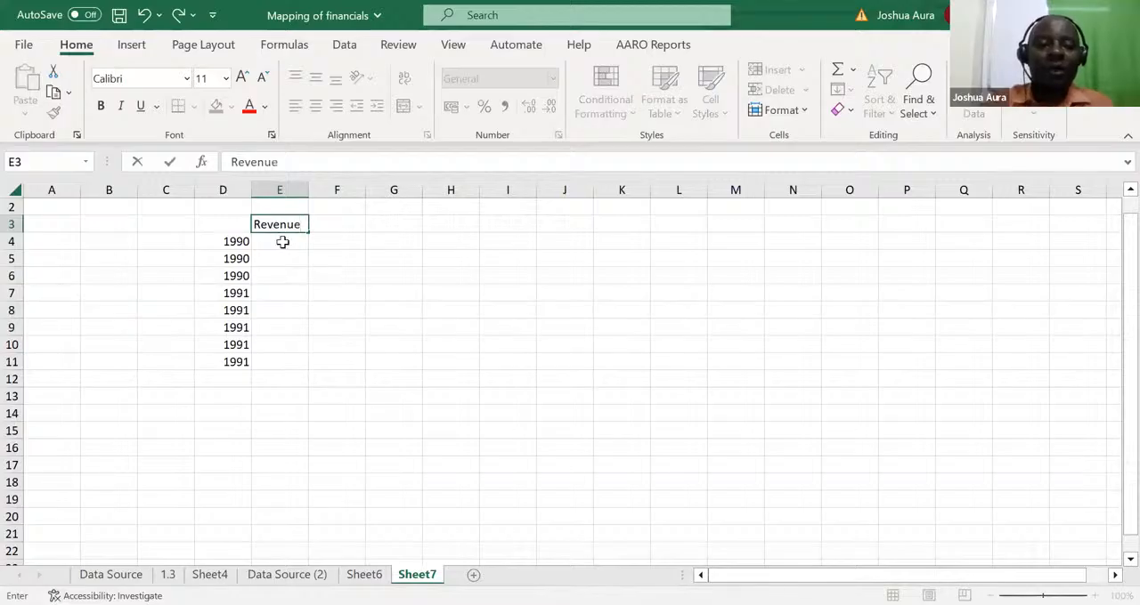
key("Return")
Enter the revenue figures 34, 35 and 54 in E4:E6 beside the three 1990 rows
type("34")
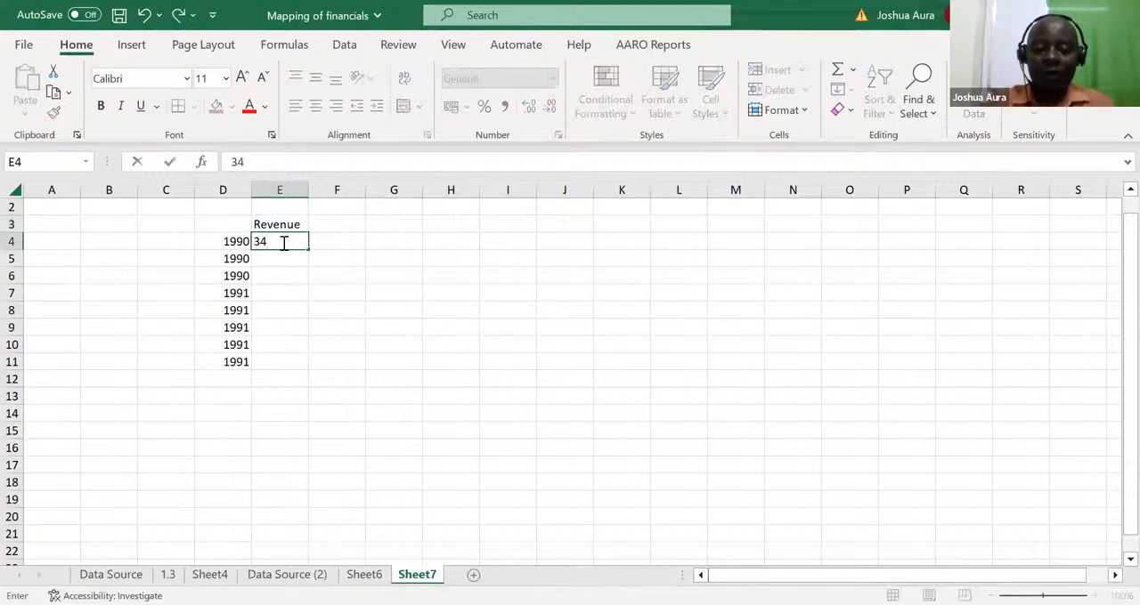
key("Return")
type("35")
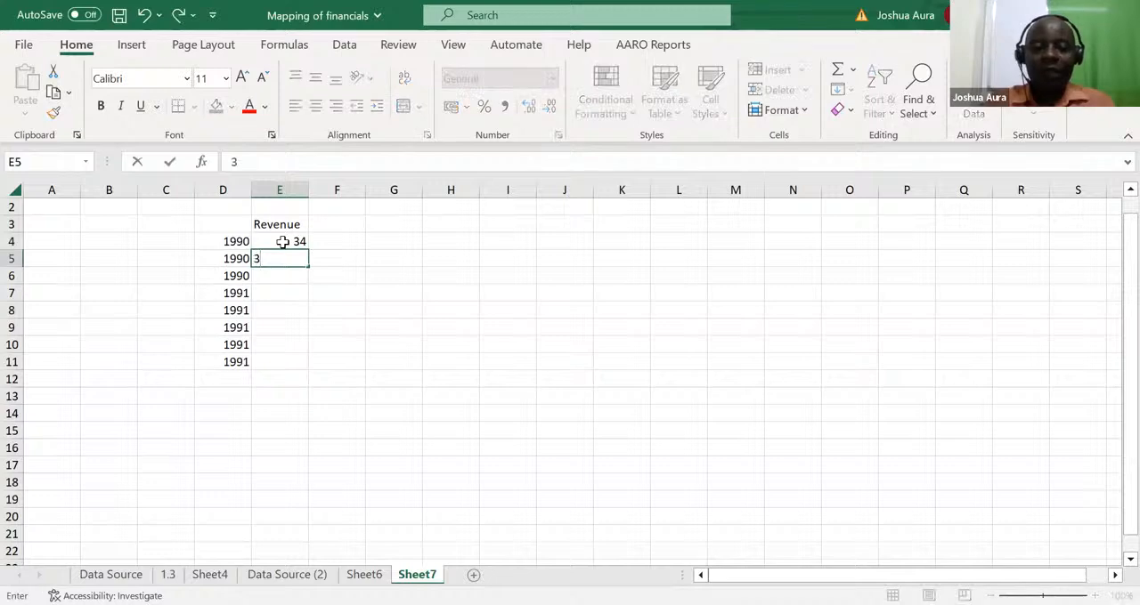
key("Return")
type("54")
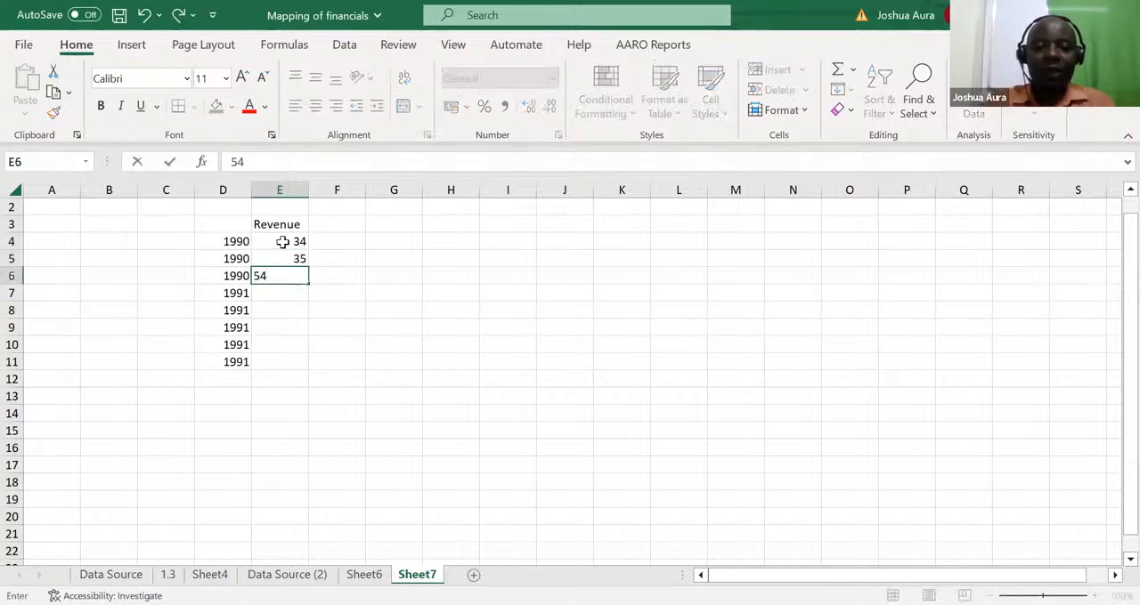
key("Return")
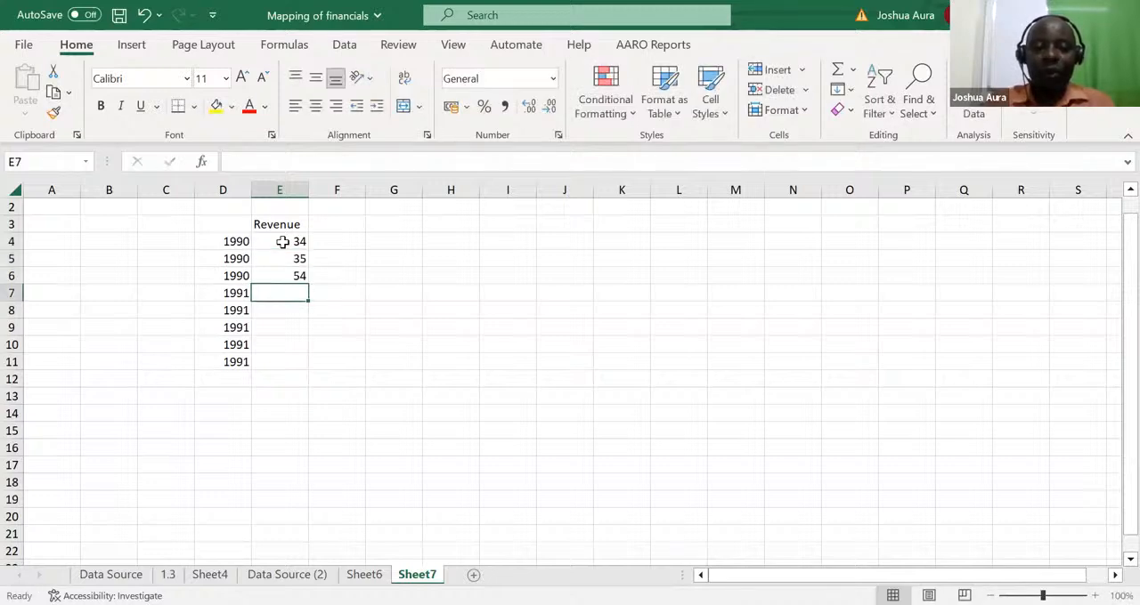
Enter the 1991 revenues 67, 54, 43, 23 and 90 in E7:E11 and total the Revenue column in E12 with AutoSum
type("67")
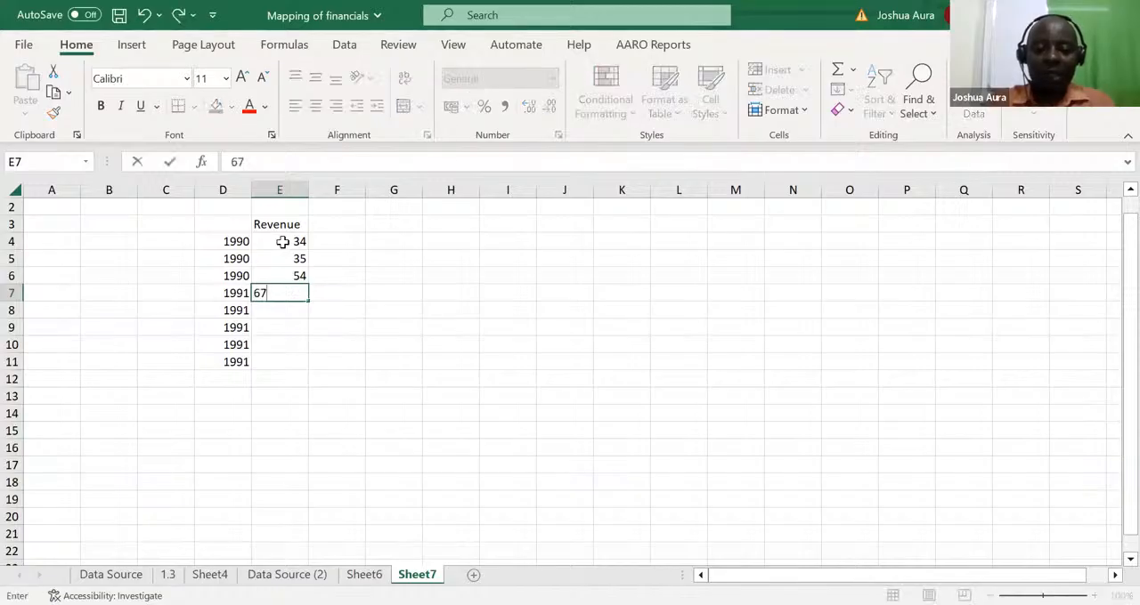
key("Return")
type("54")
key("Return")
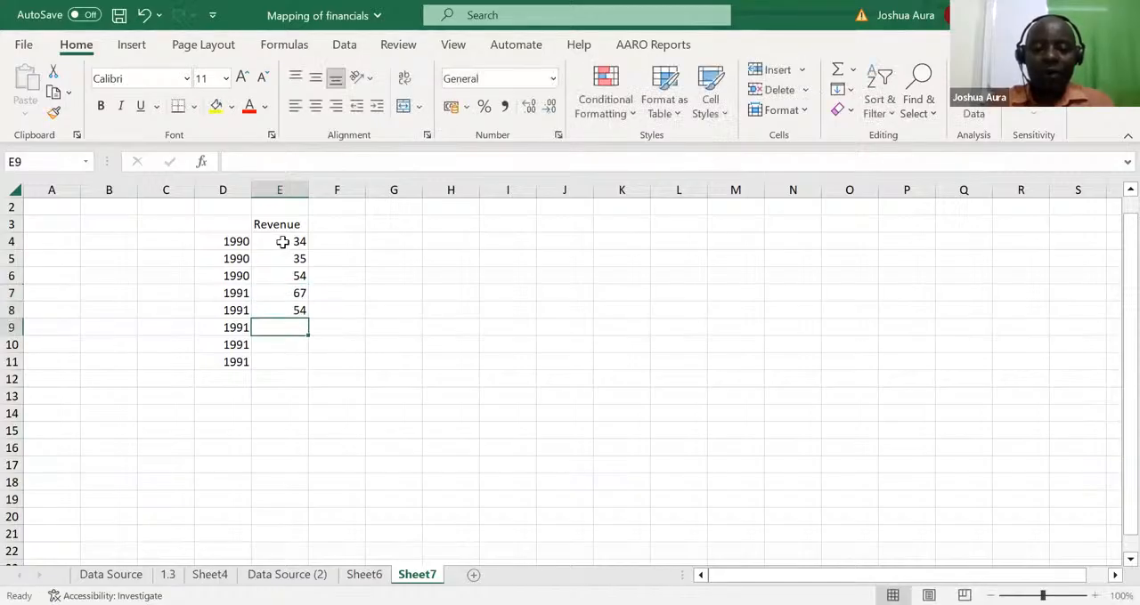
type("43")
key("Return")
type("23")
key("Return")
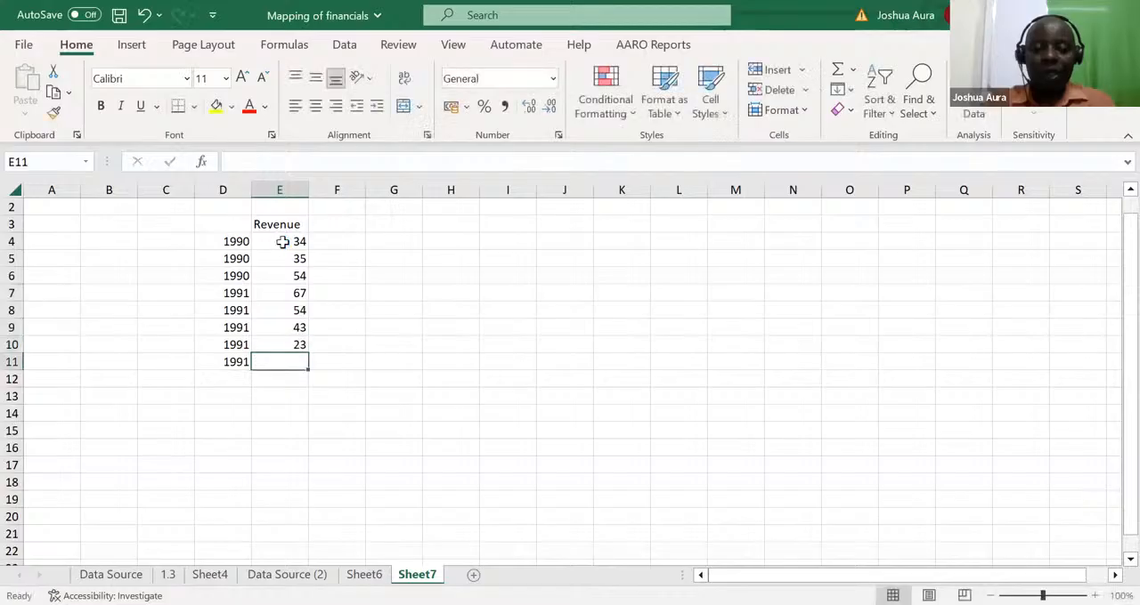
type("90")
key("Return")
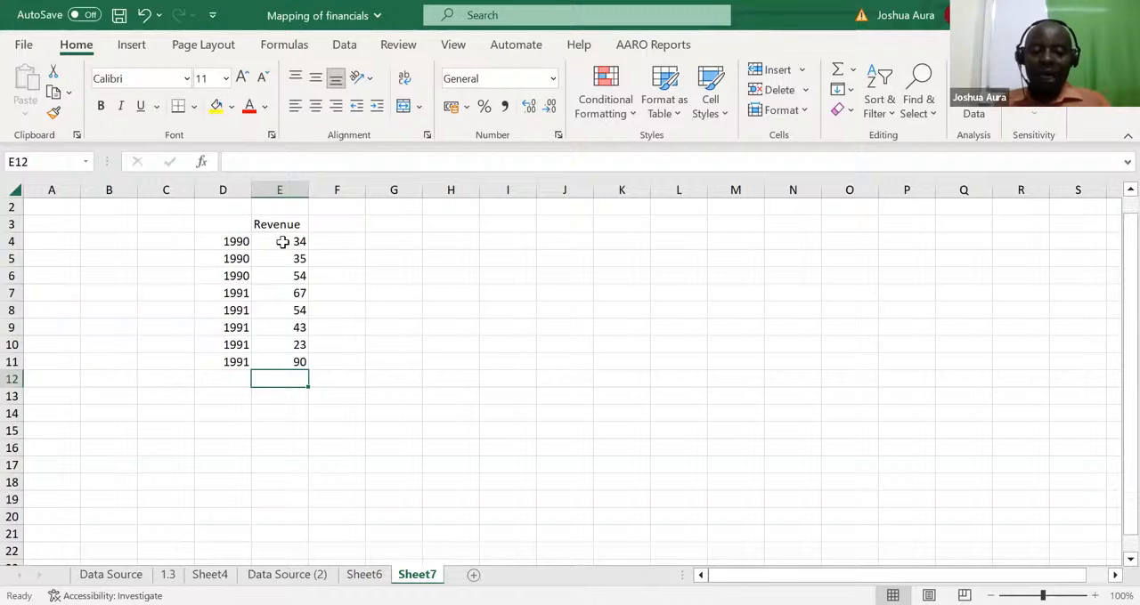
key("alt+equal")
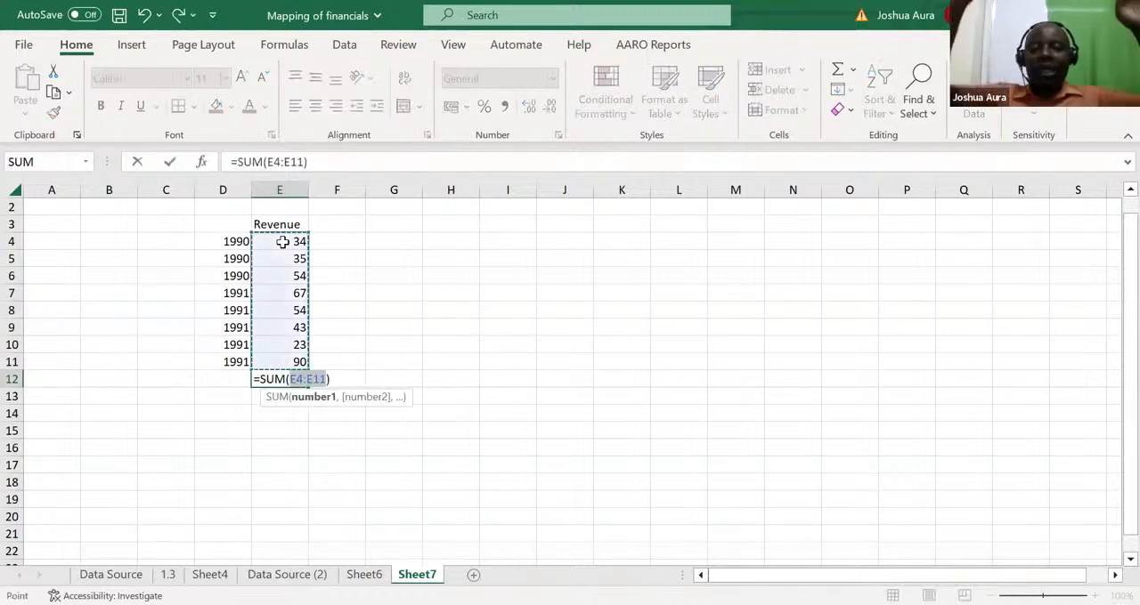
key("Return")
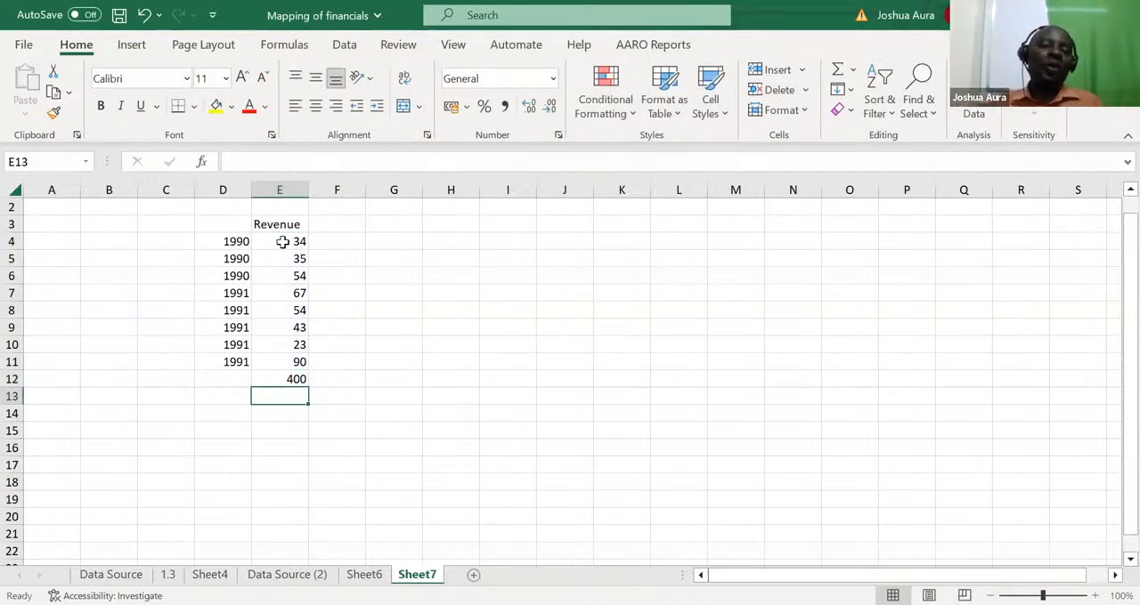
Enter the years 1990 in I5 and 1991 in I7 as labels for a yearly summary
left_click(520, 258)
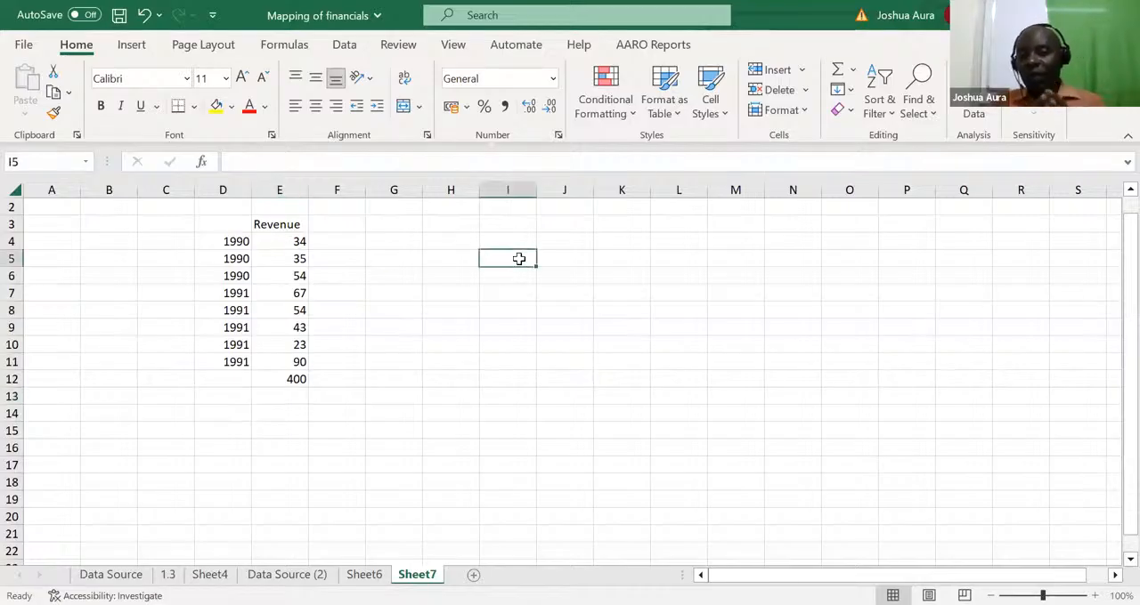
type("1990")
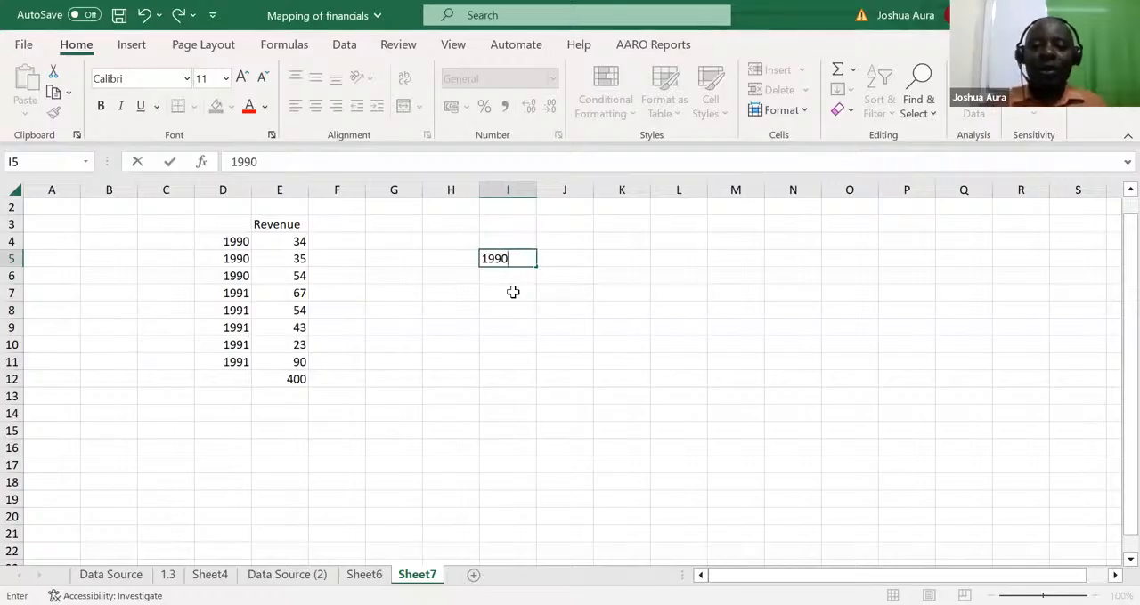
left_click(510, 293)
type("1991")
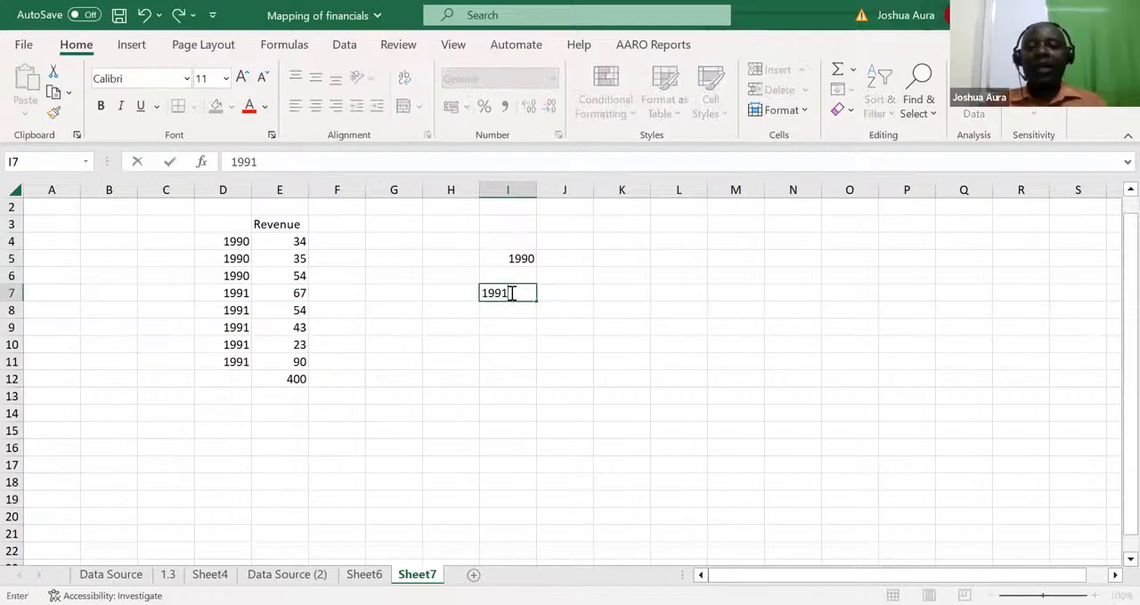
Add up the three 1990 revenues in J5 with the cell-by-cell formula =E4+E5+E6
left_click(558, 260)
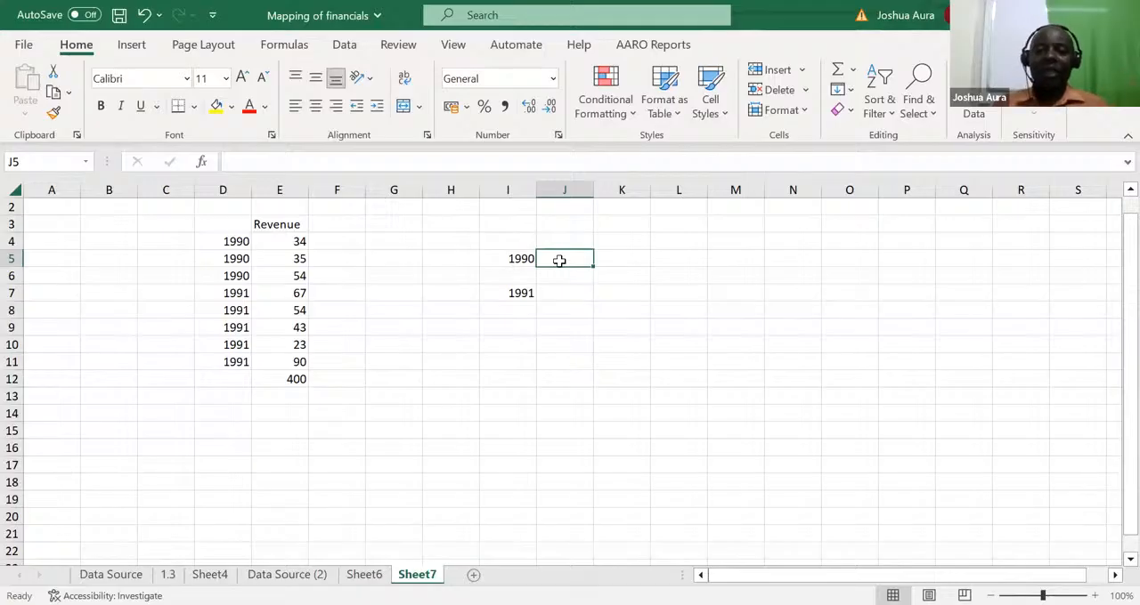
type("=")
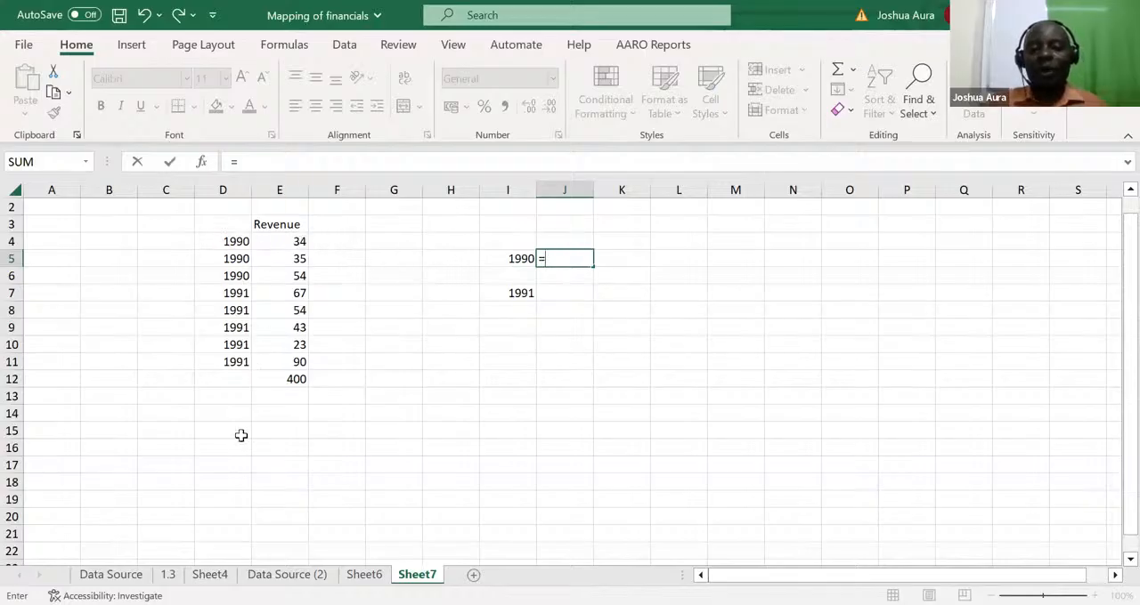
left_click(300, 242)
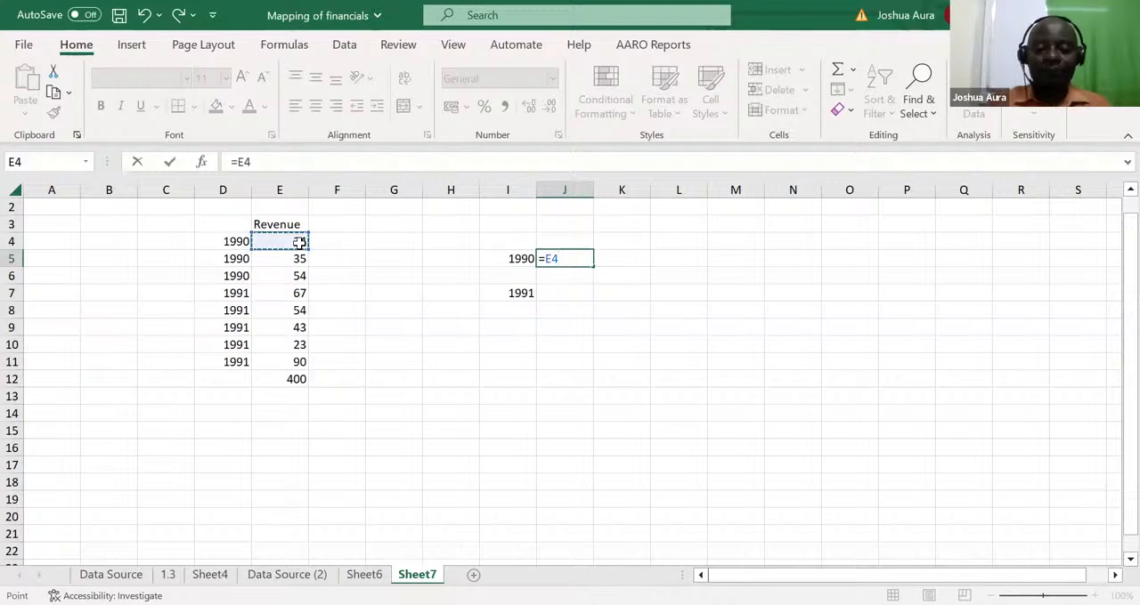
type("+")
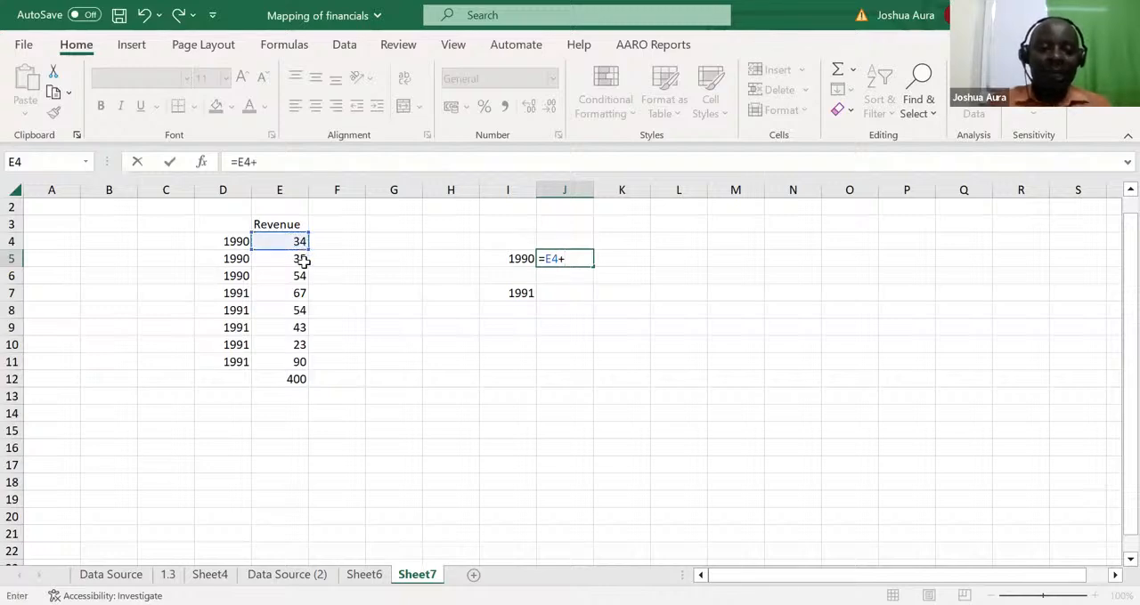
left_click(301, 258)
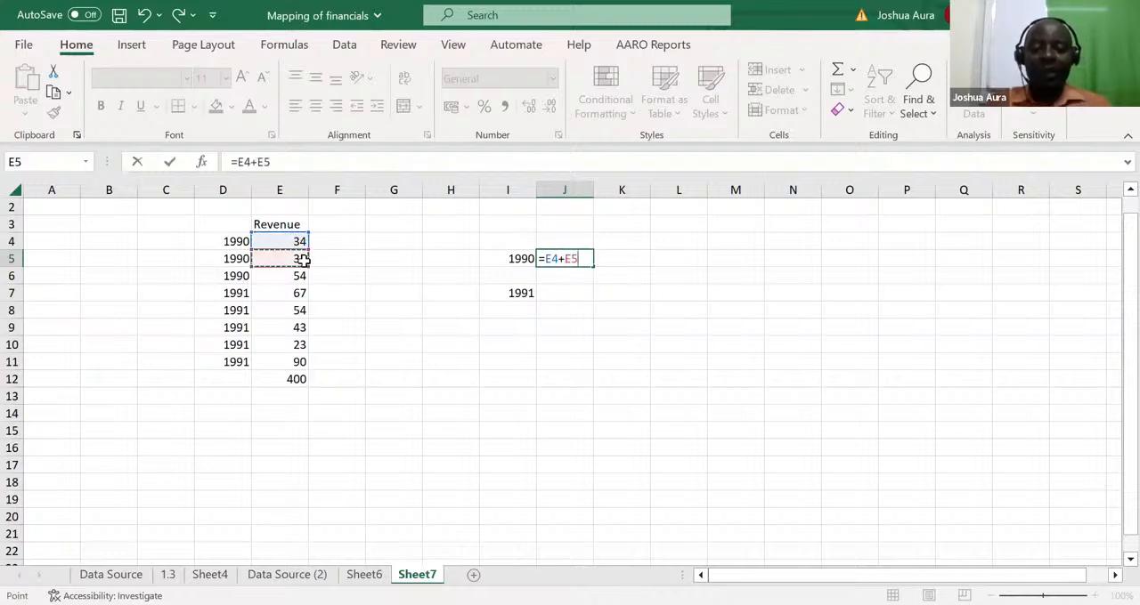
type("+")
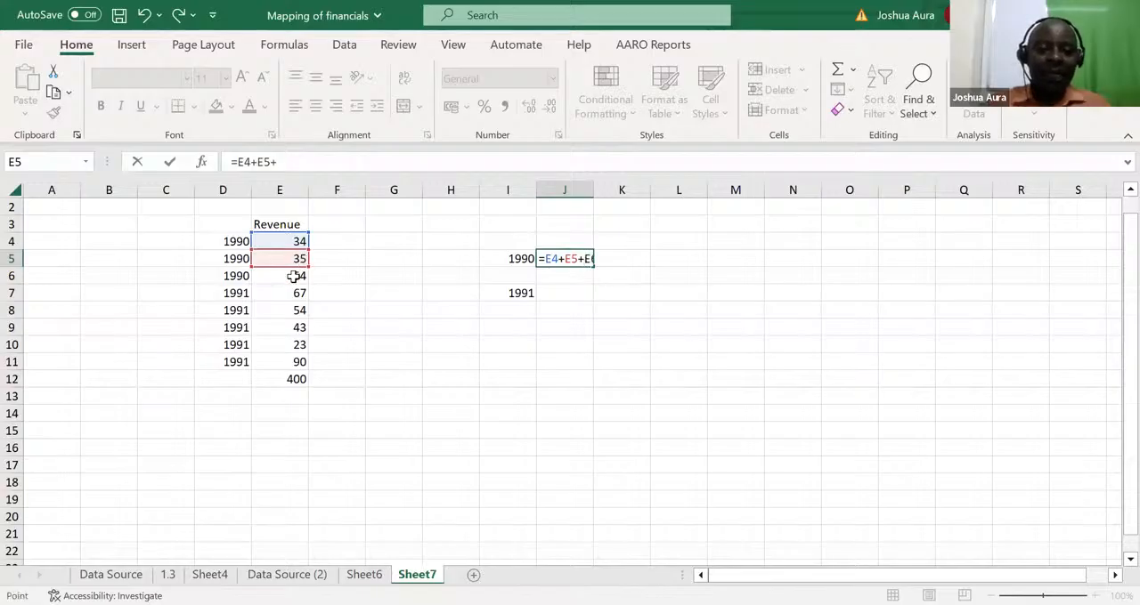
left_click(294, 277)
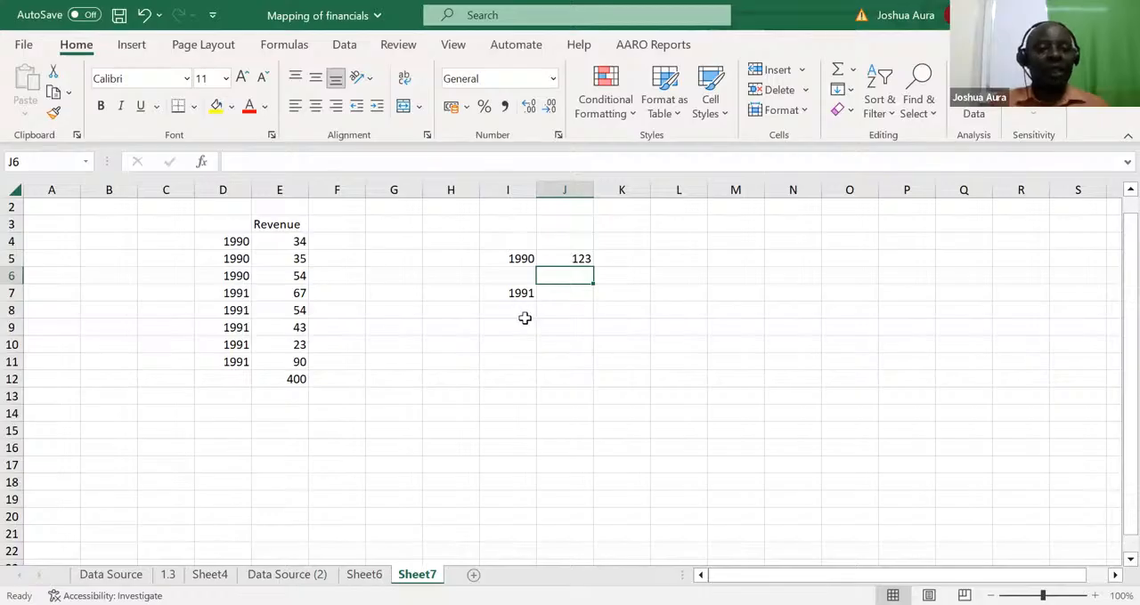
Replace the formula in J5 with a SUMIFS that sums column E where column D matches the year in I5
left_click(581, 260)
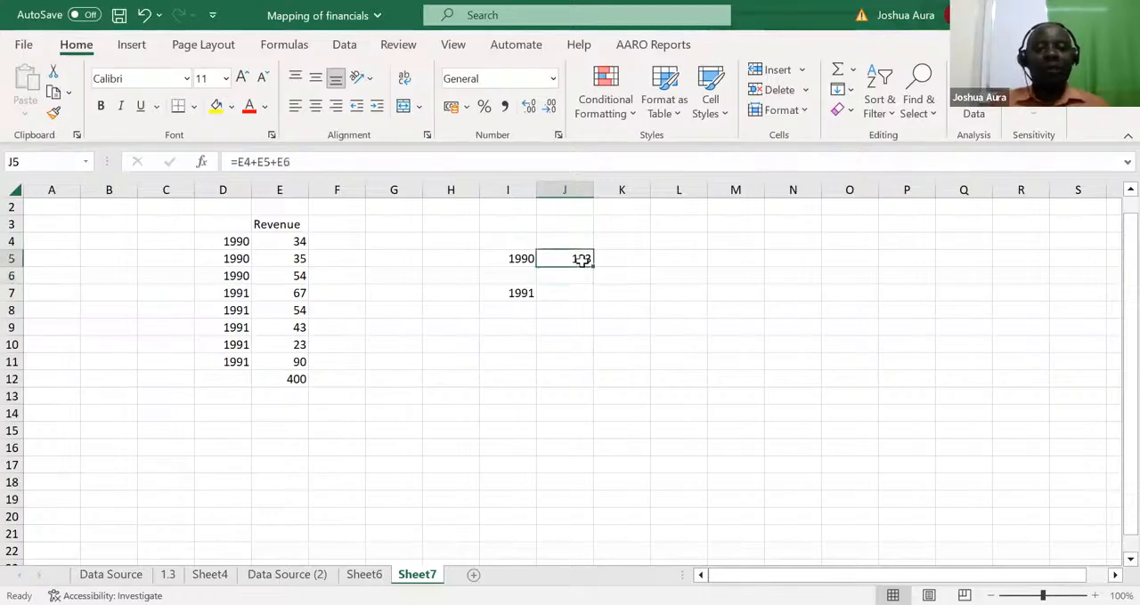
double_click(581, 260)
key("BackSpace")
key("BackSpace")
key("BackSpace")
key("BackSpace")
key("BackSpace")
key("BackSpace")
key("BackSpace")
key("BackSpace")
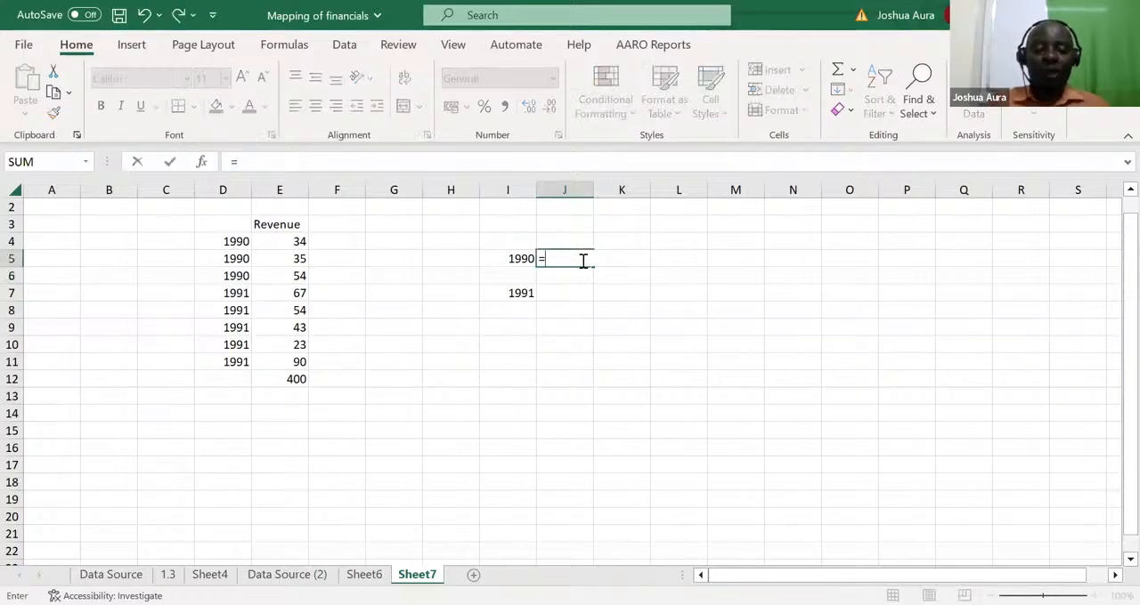
type("sumifs")
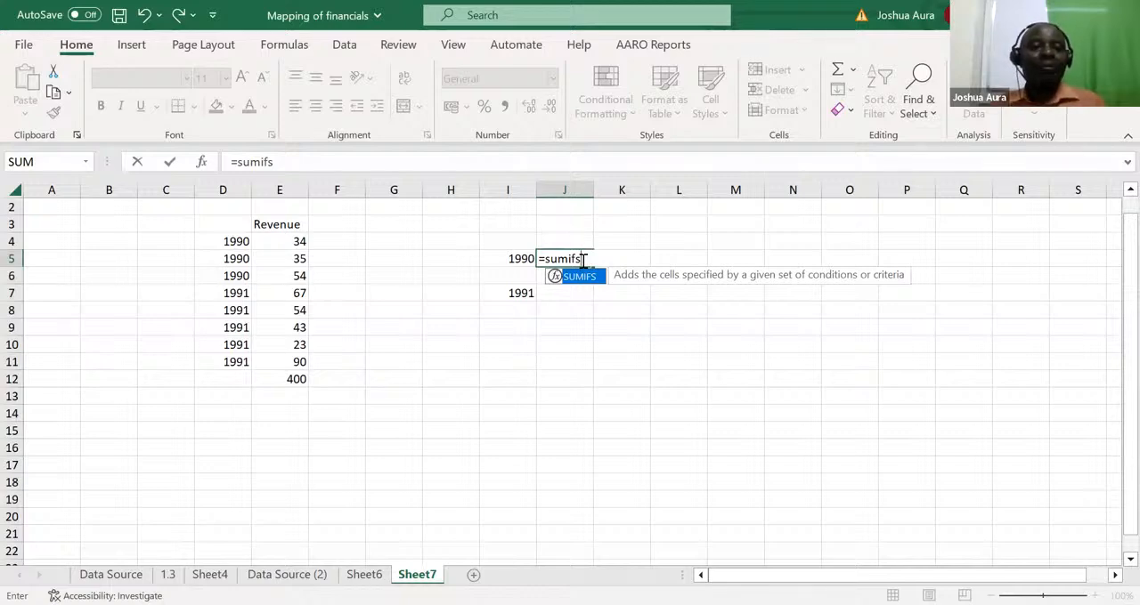
key("Tab")
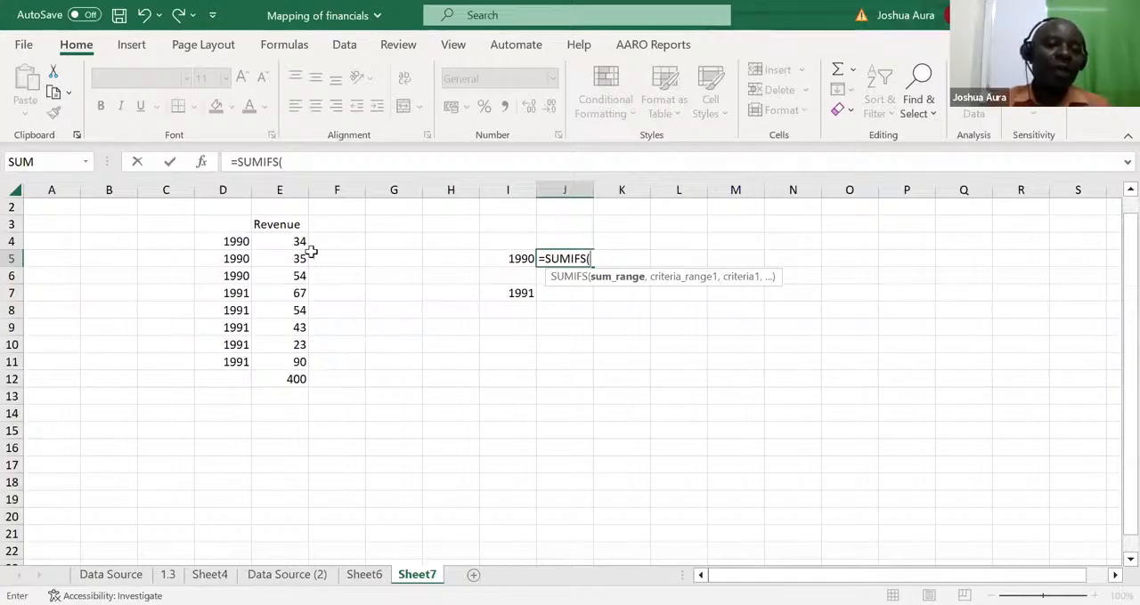
left_click(285, 183)
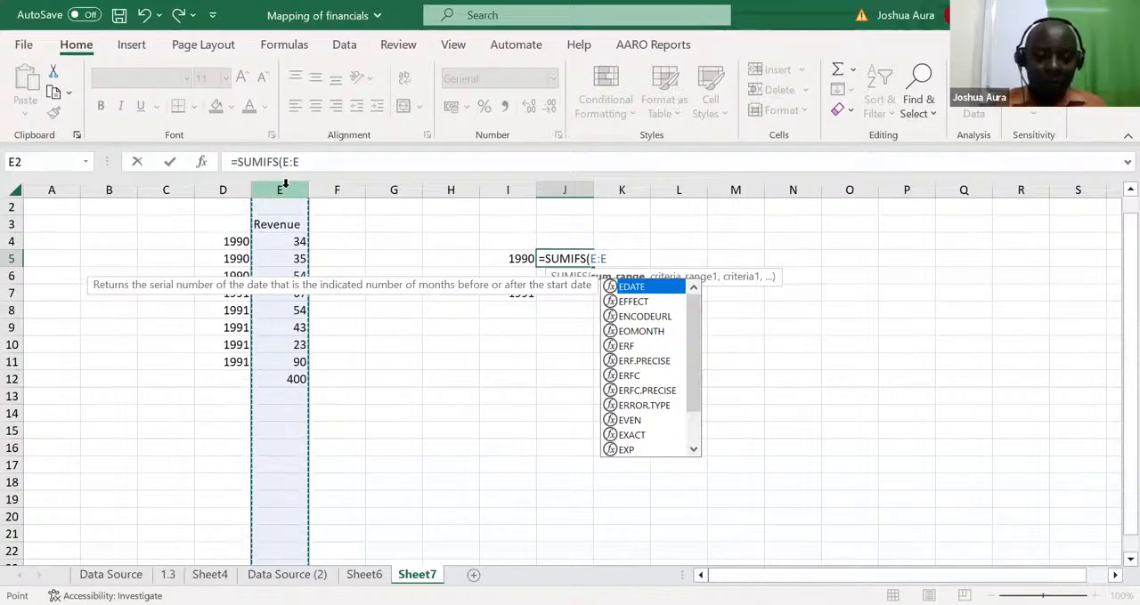
type(",")
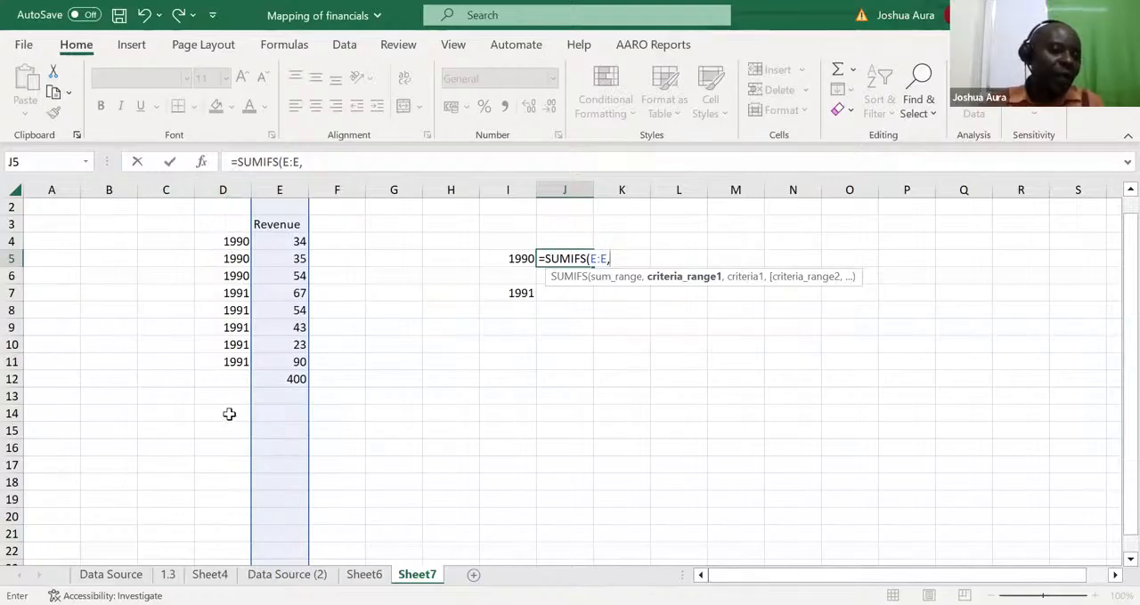
left_click(223, 189)
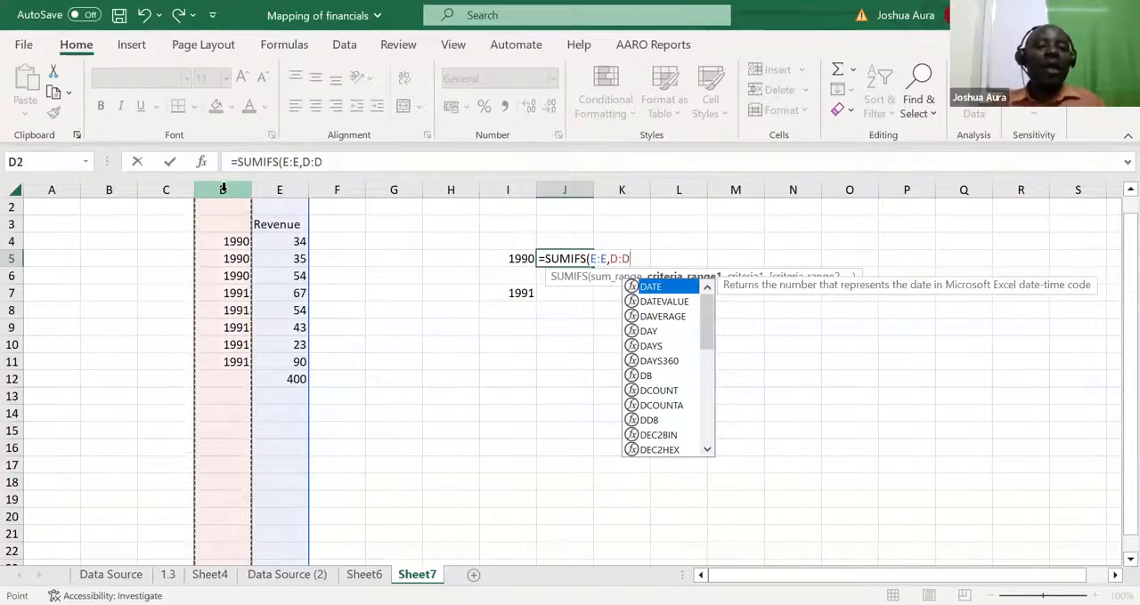
type(",")
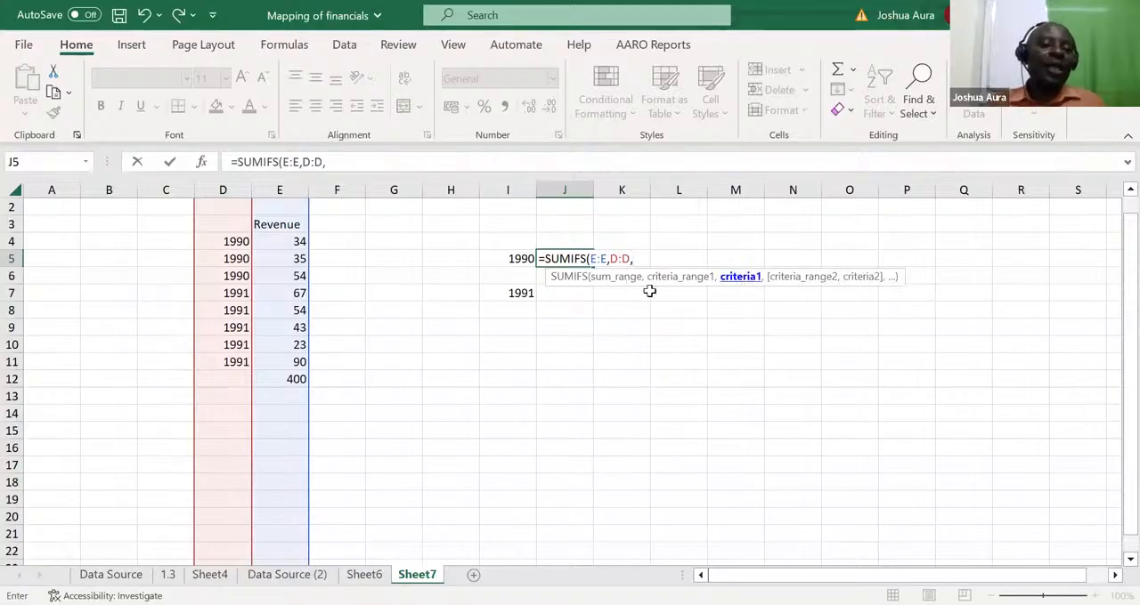
left_click(525, 259)
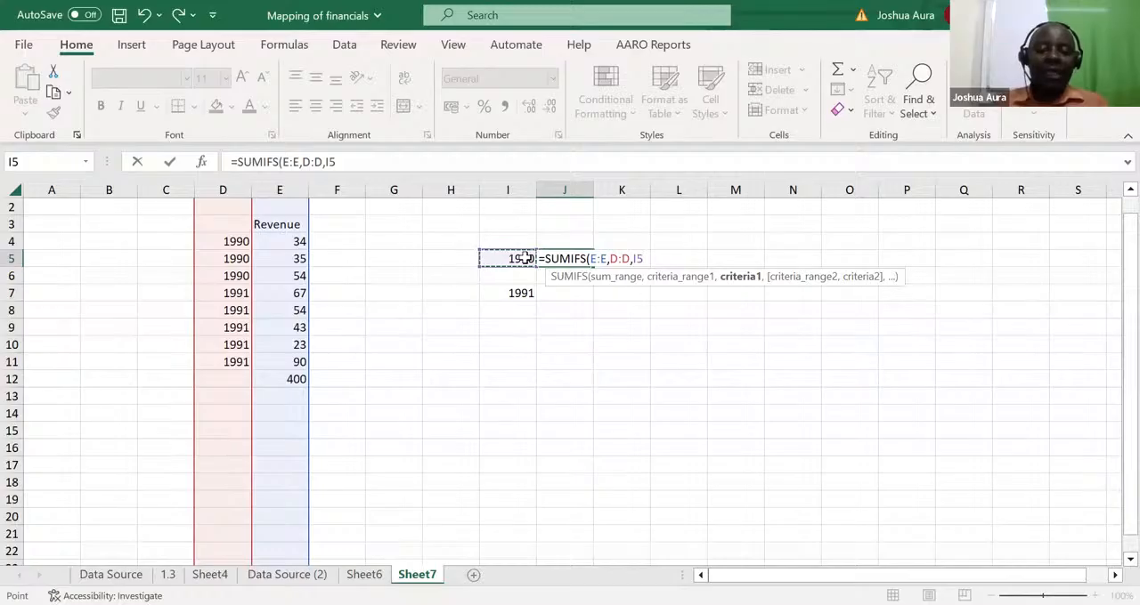
key("Return")
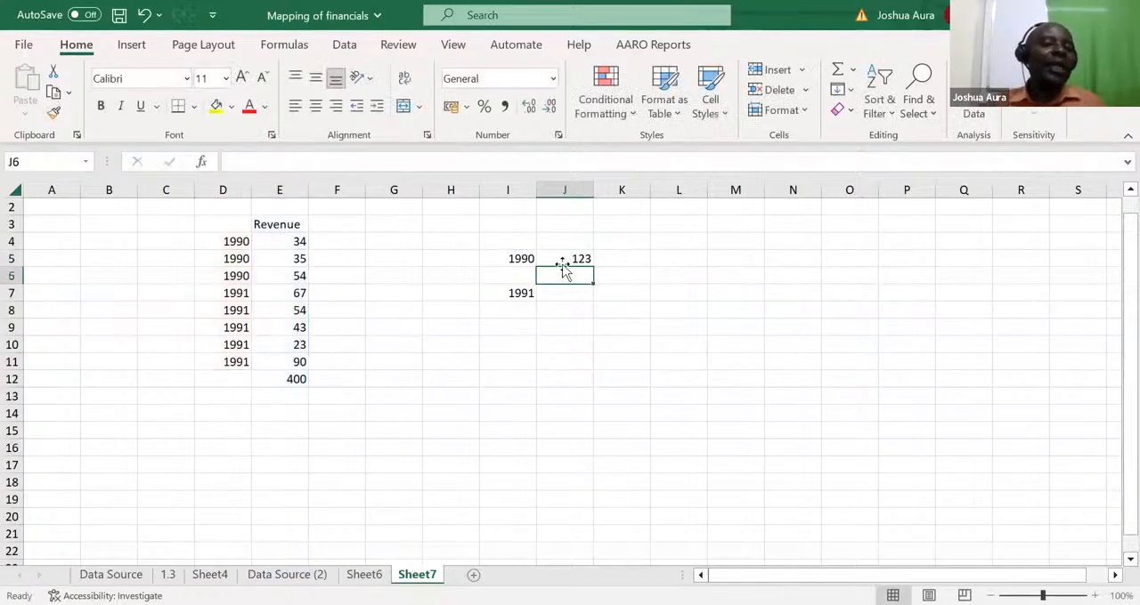
Change the criterion year in I5 to 1991 to recalculate the SUMIFS total beside it
left_click(524, 260)
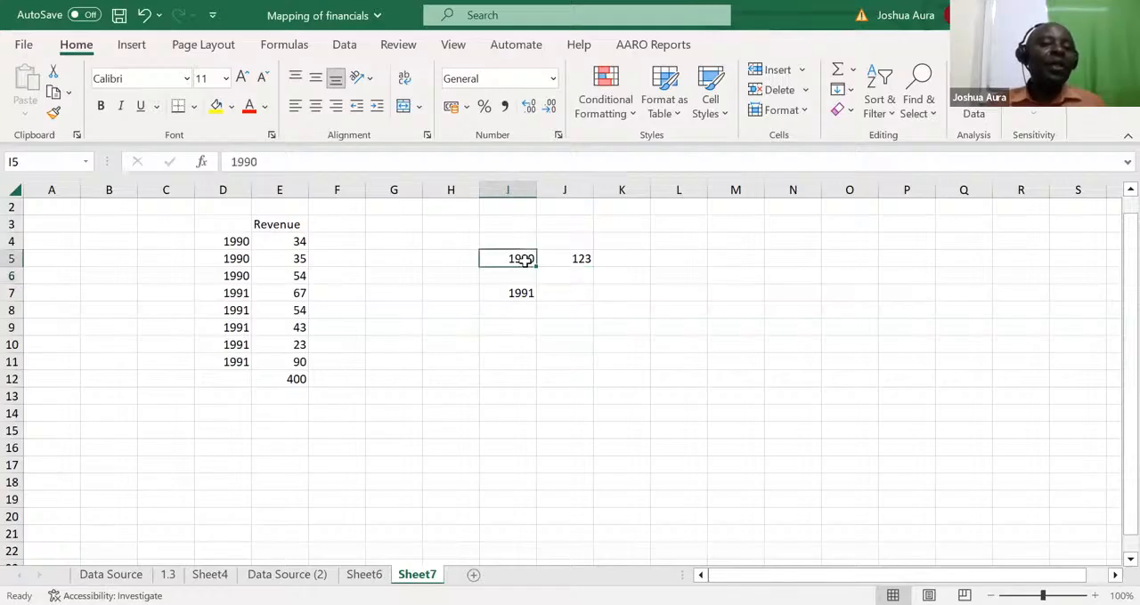
type("1991")
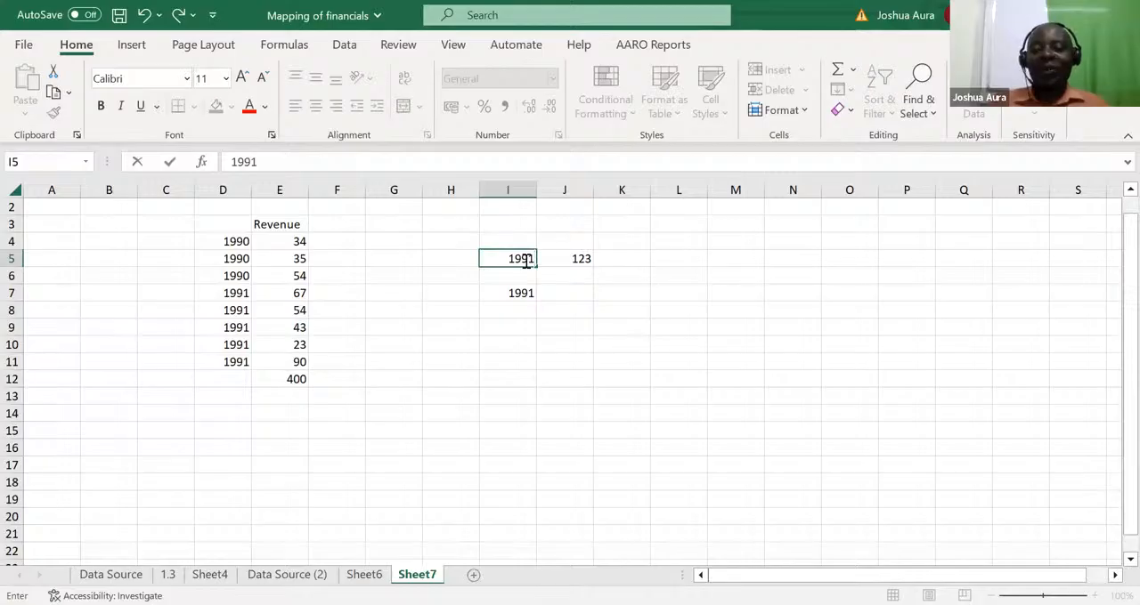
key("Return")
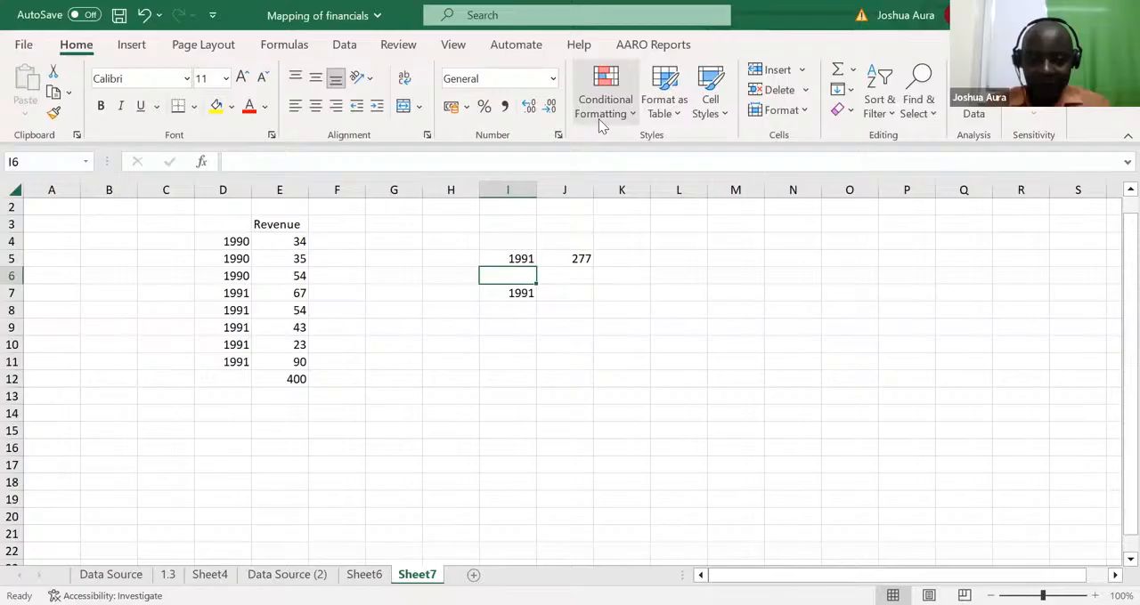
key("alt+Tab")
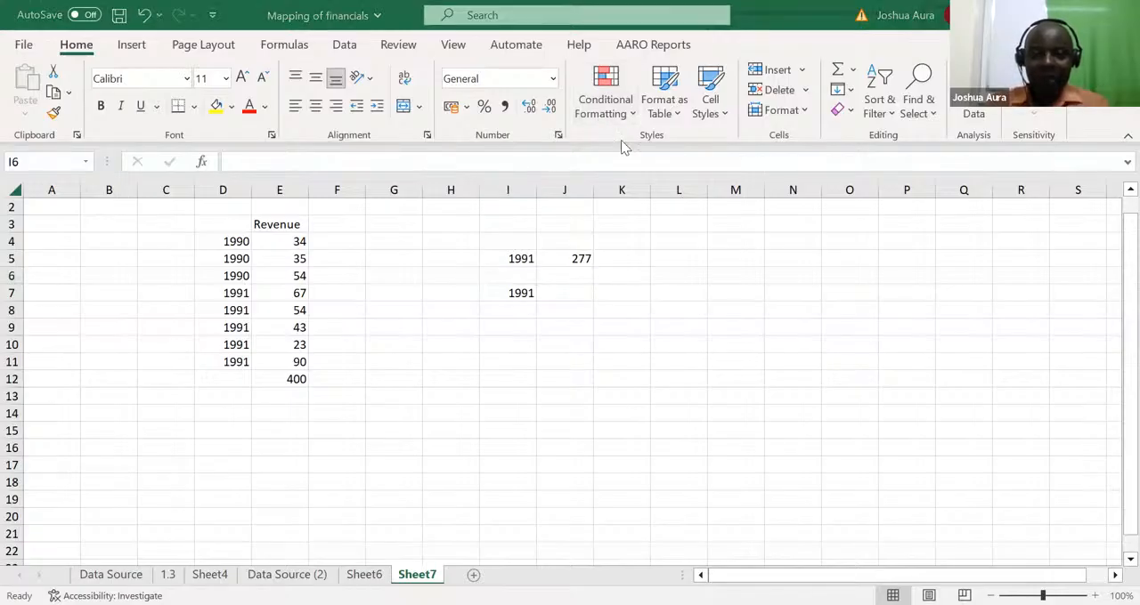
key("alt+Tab")
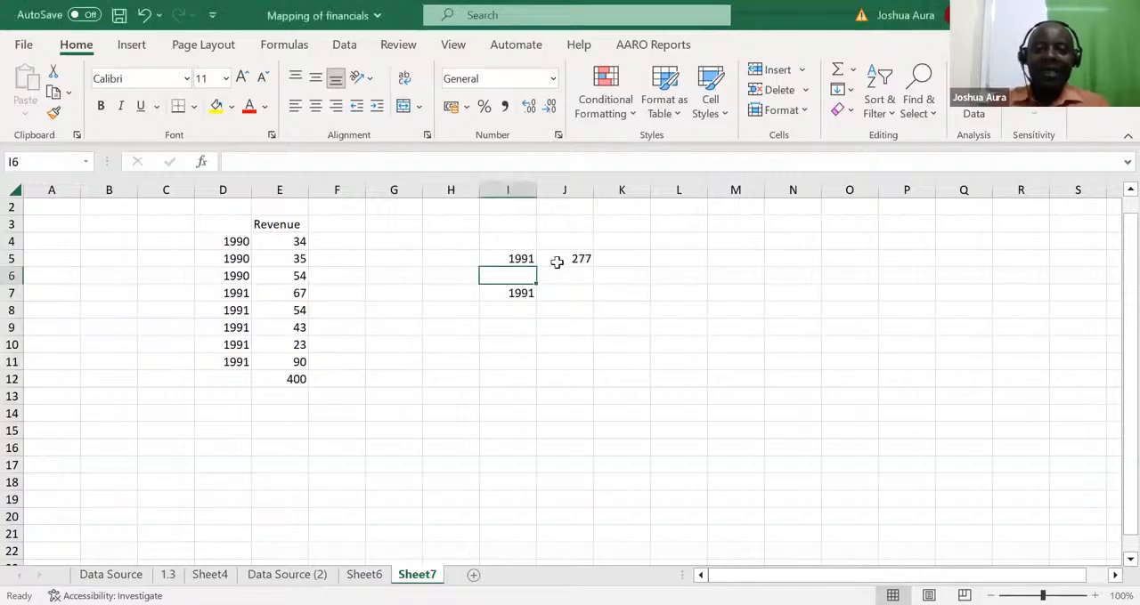
Delete the revenue total in E12 and add the header Year in D3 above the years
left_click(576, 260)
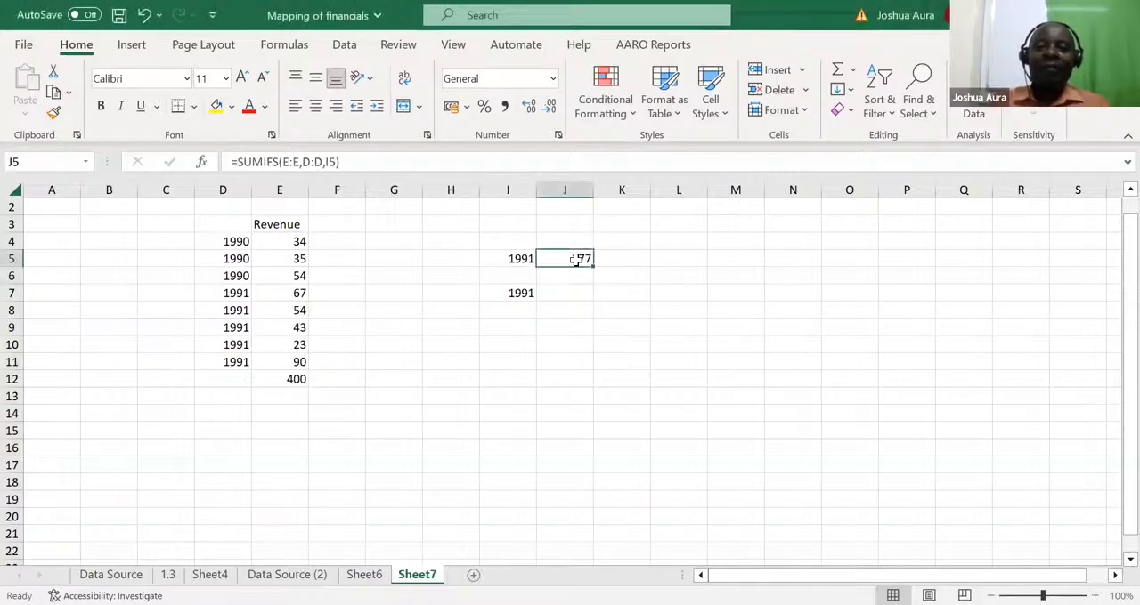
left_click(297, 379)
key("Delete")
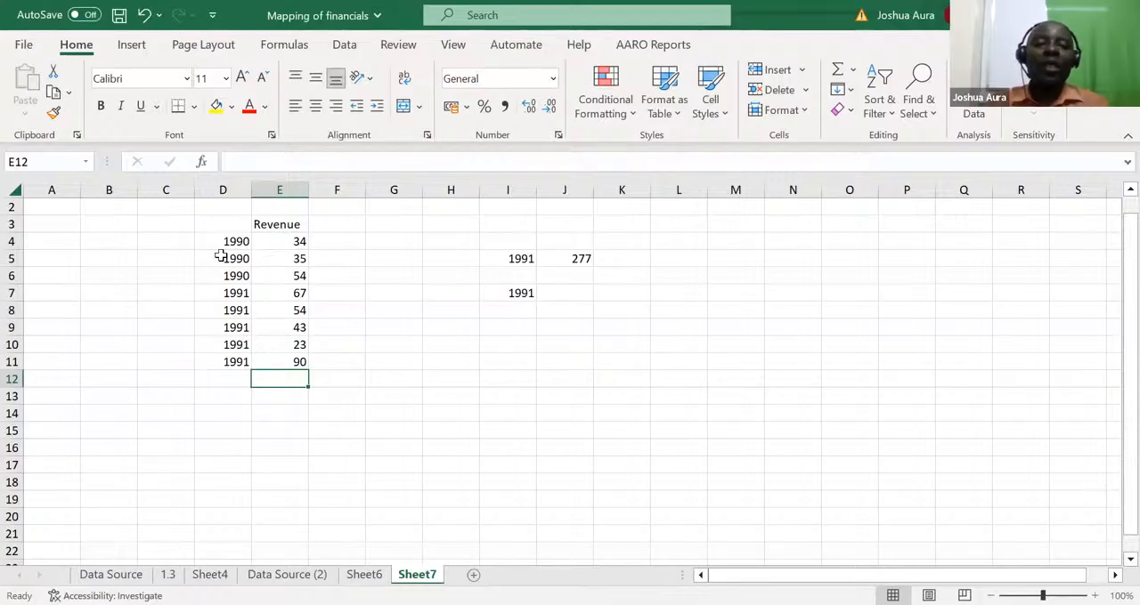
left_click(227, 224)
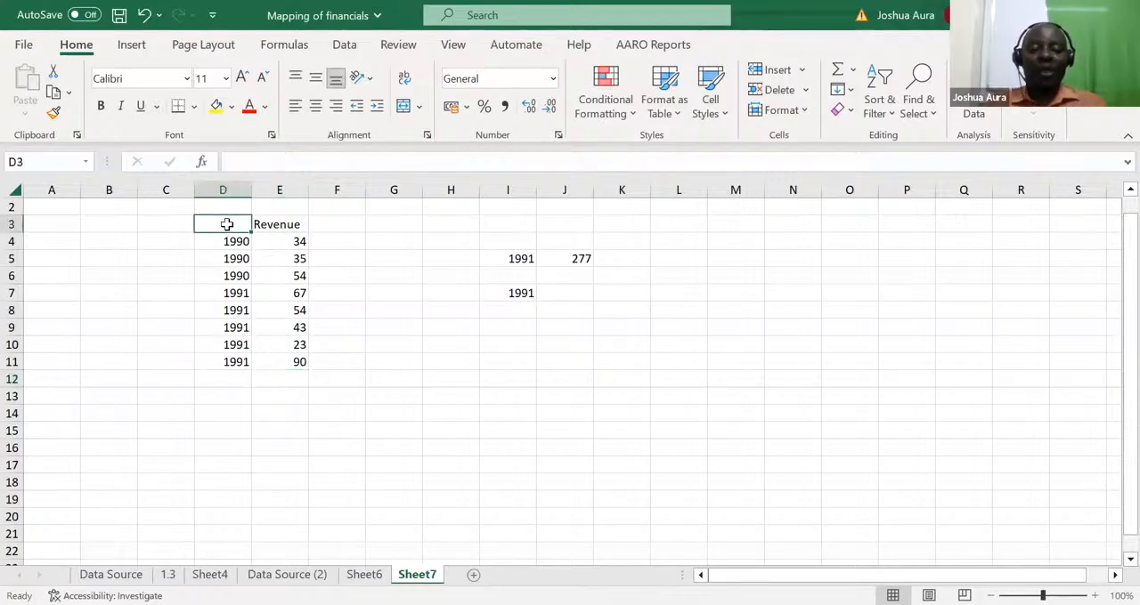
type("Year")
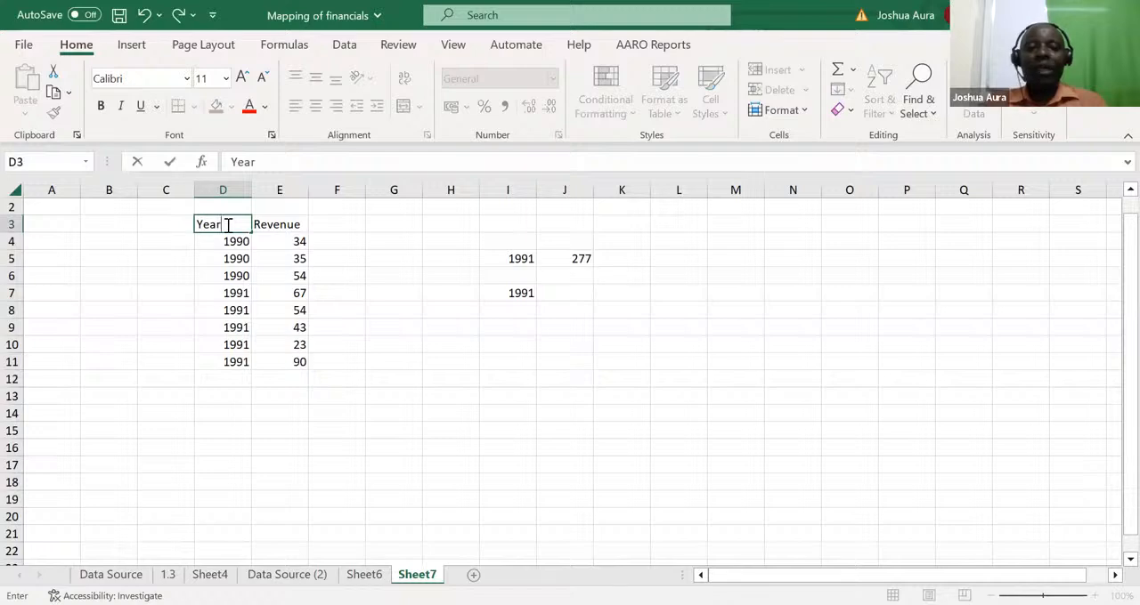
left_click(347, 432)
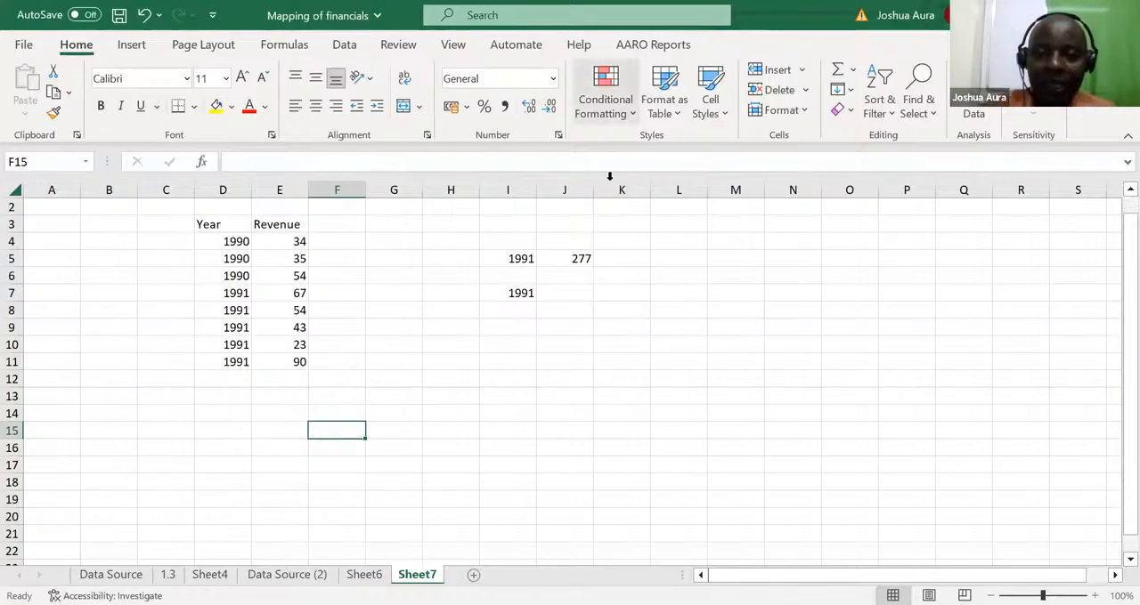
key("alt+Tab")
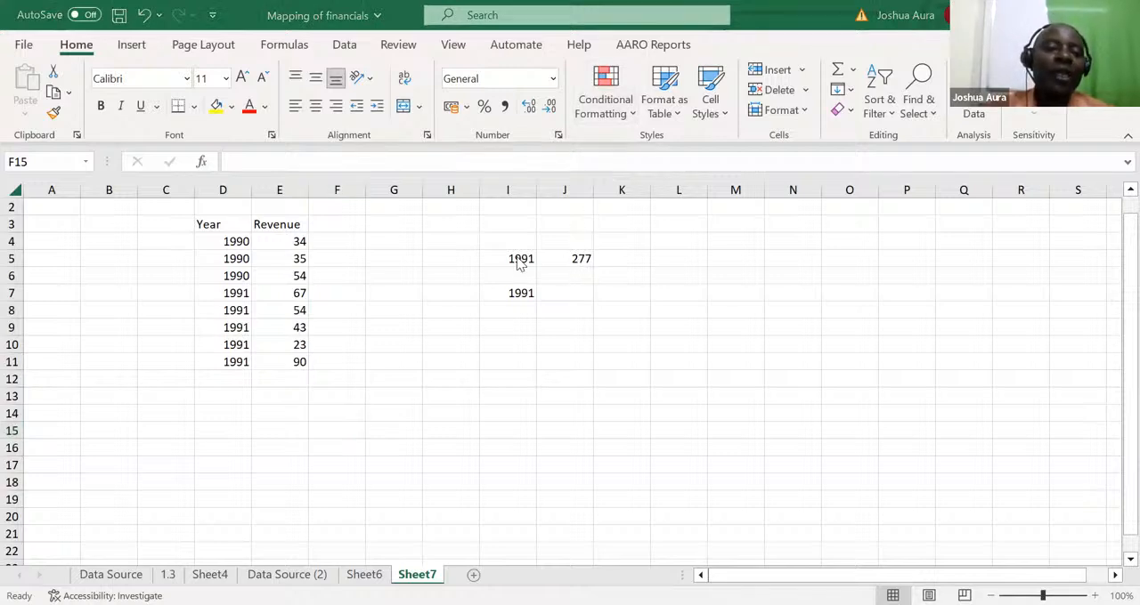
Re-enter the formula in J5 as a SUMIFS that sums column E where column D matches the year in I5
left_click(570, 256)
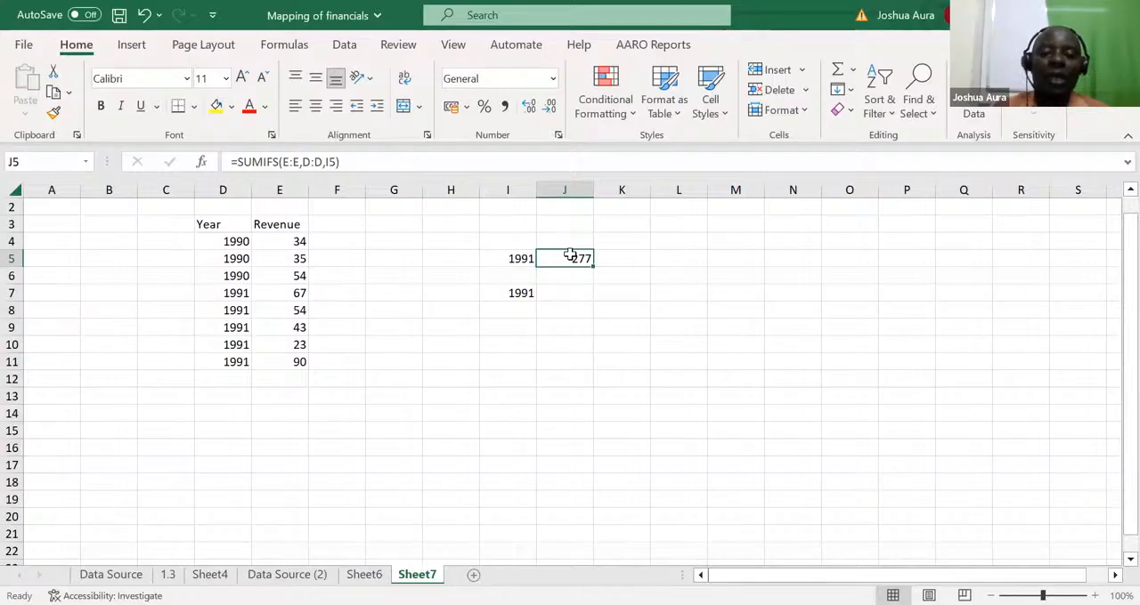
type("=")
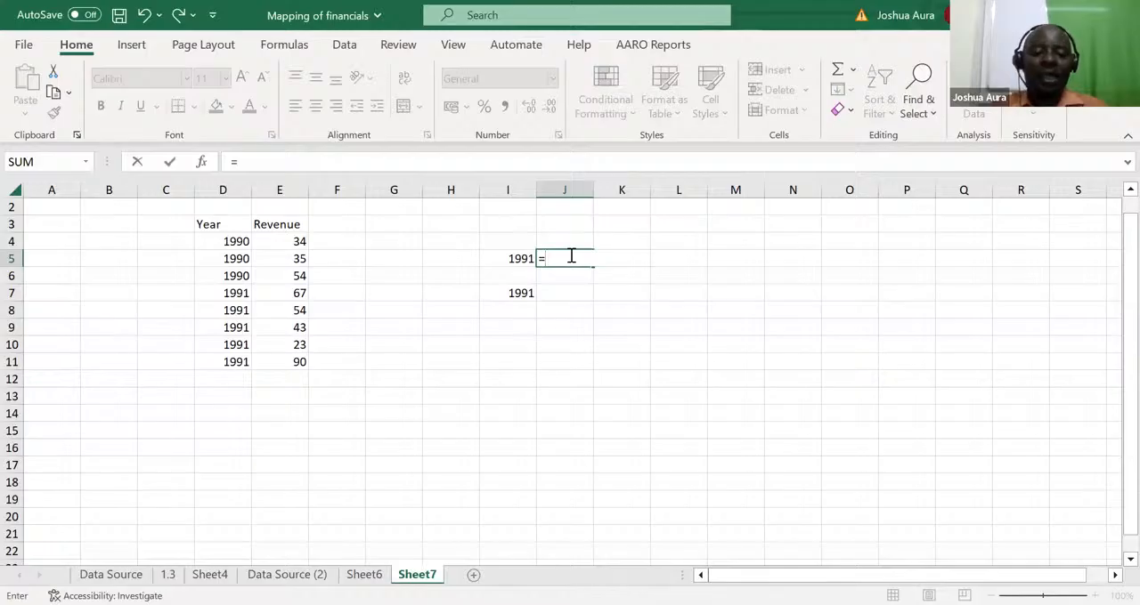
type("sum")
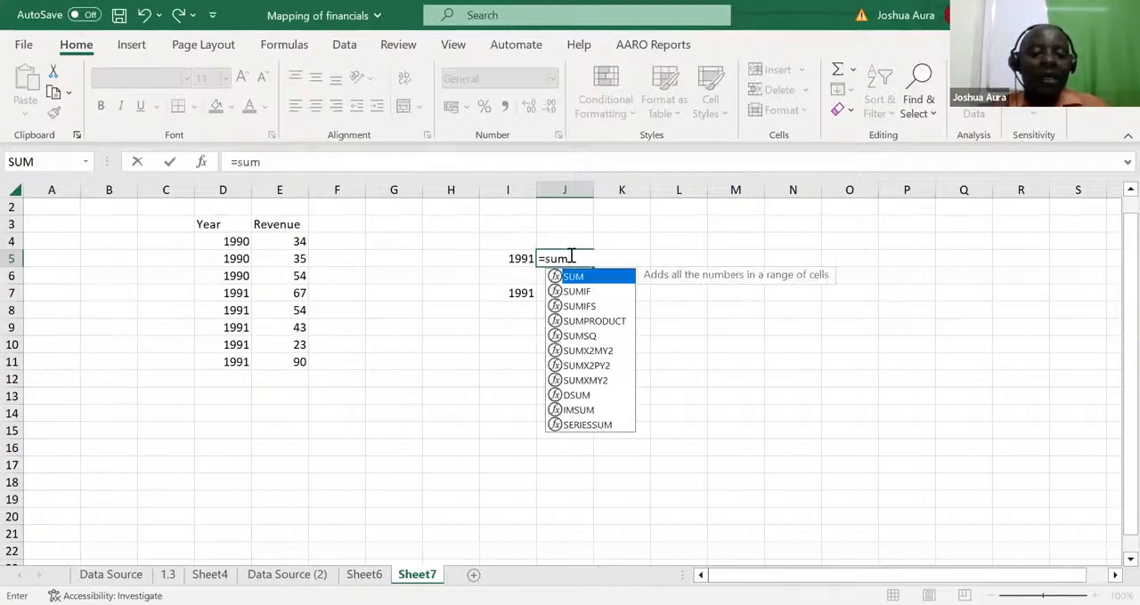
type("ifs")
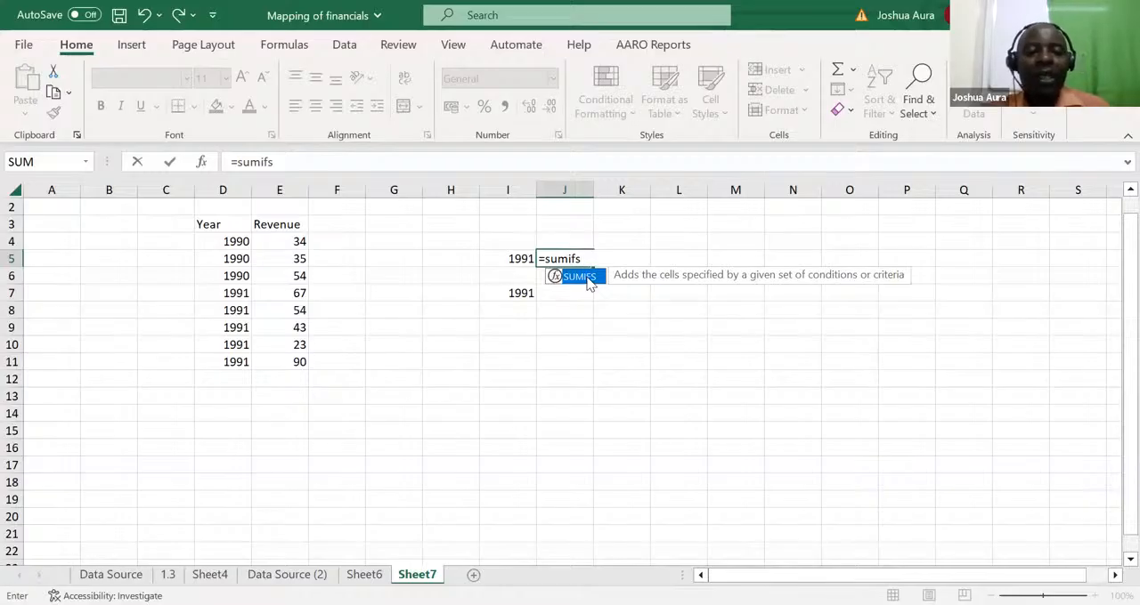
double_click(588, 280)
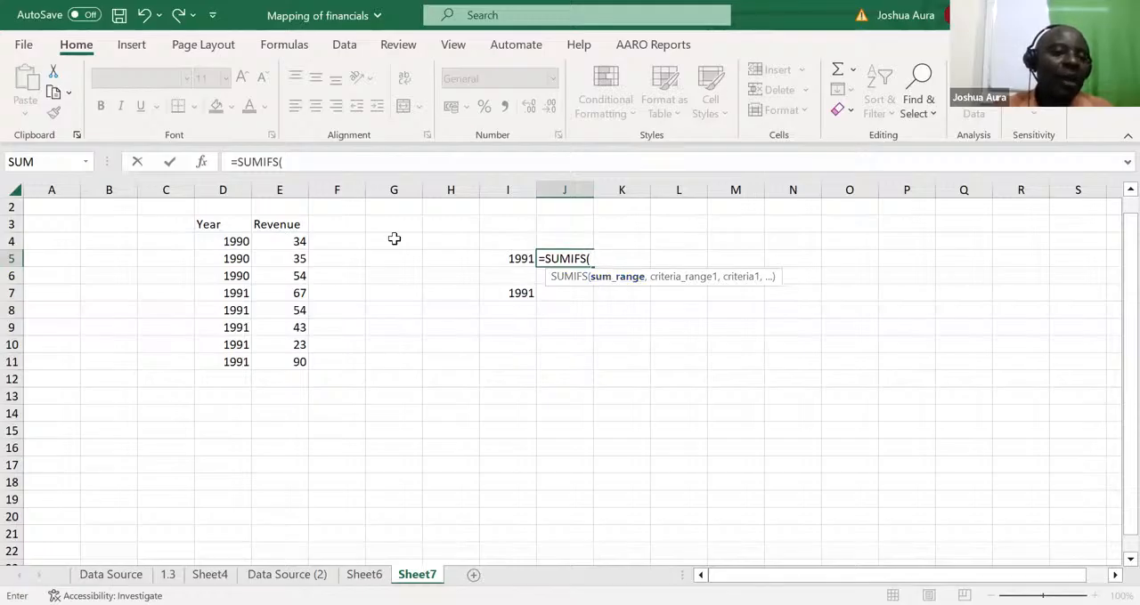
left_click(276, 183)
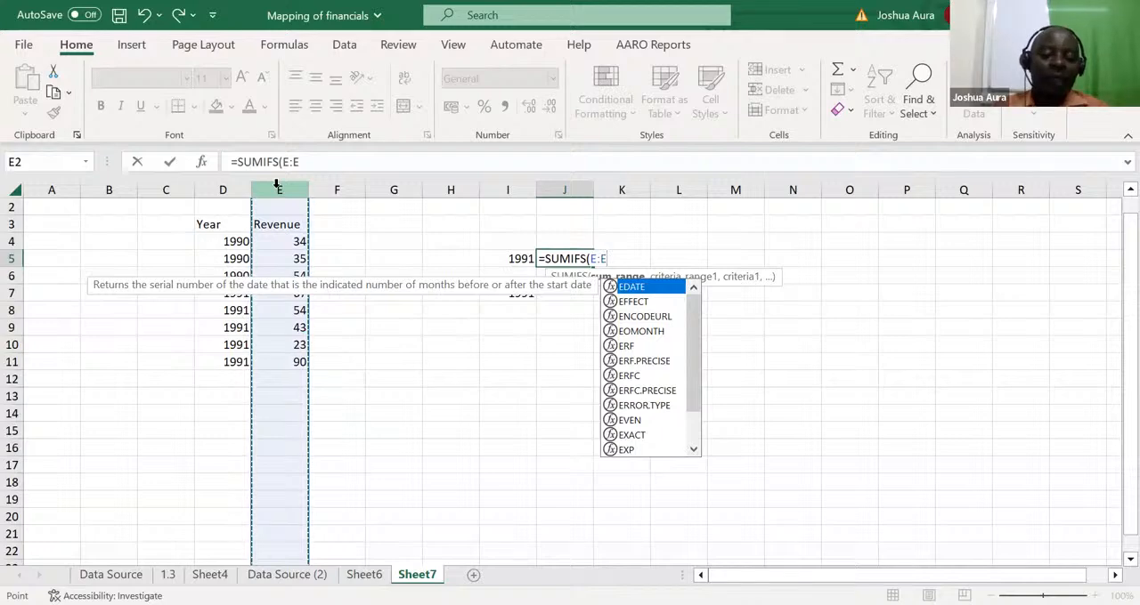
type(",")
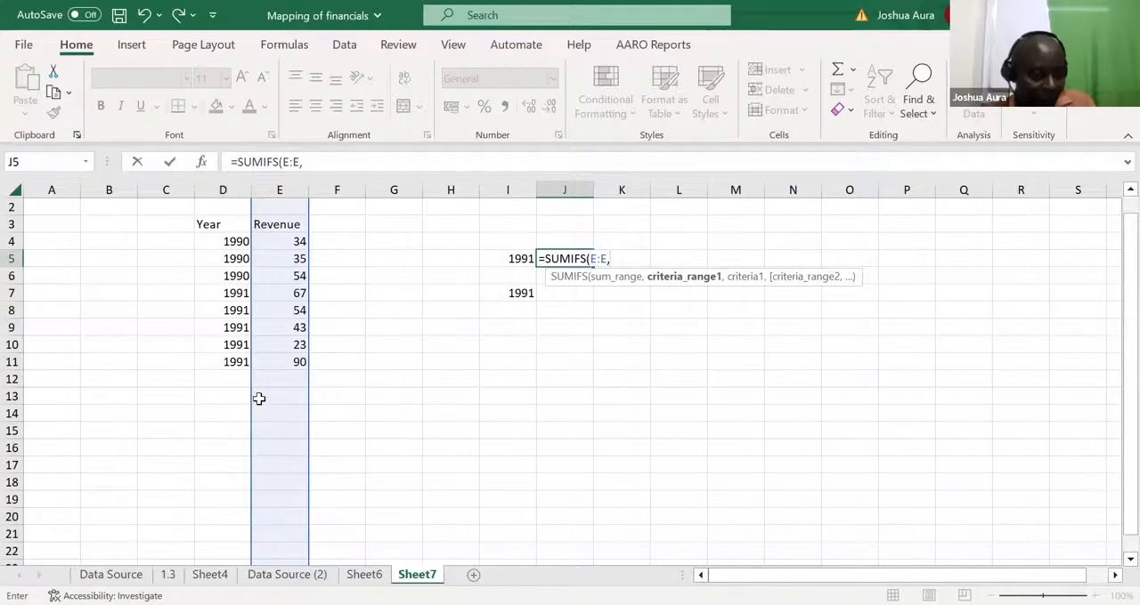
left_click(223, 182)
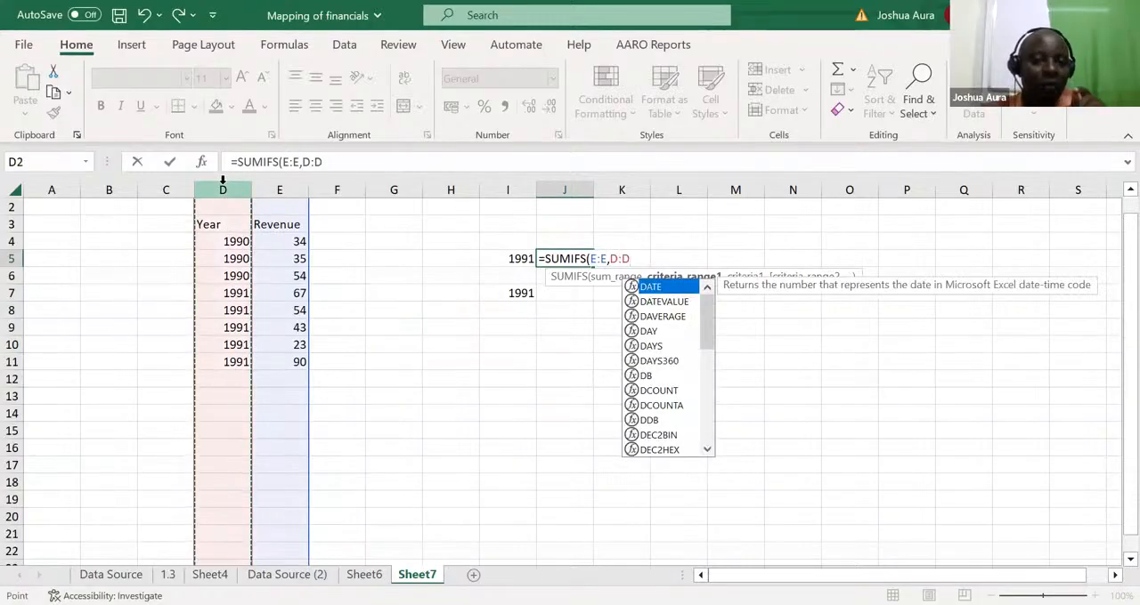
type(",")
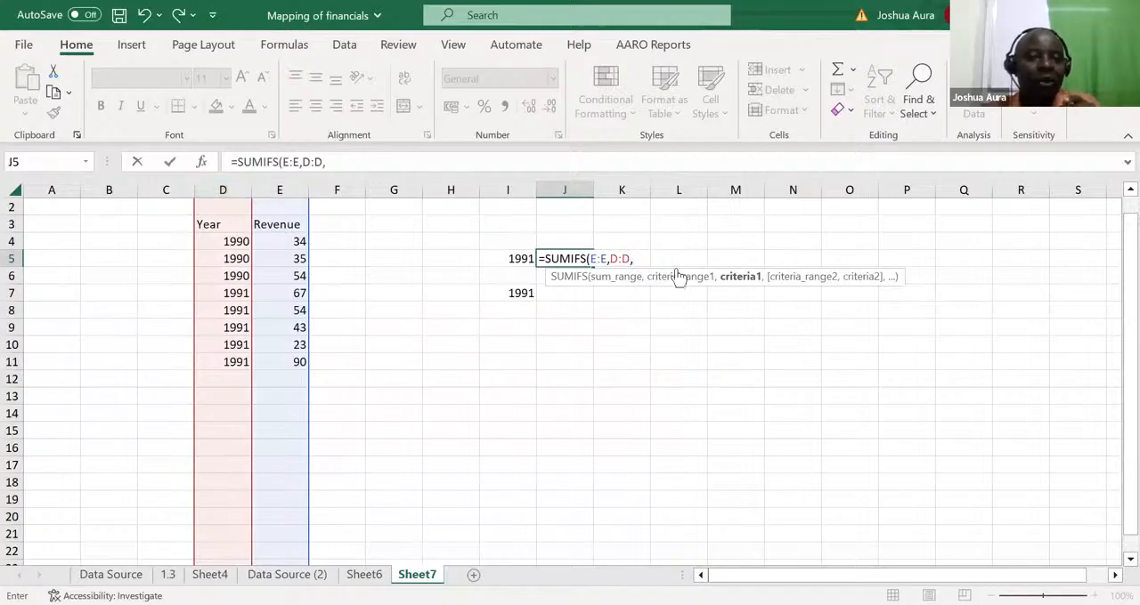
left_click(526, 256)
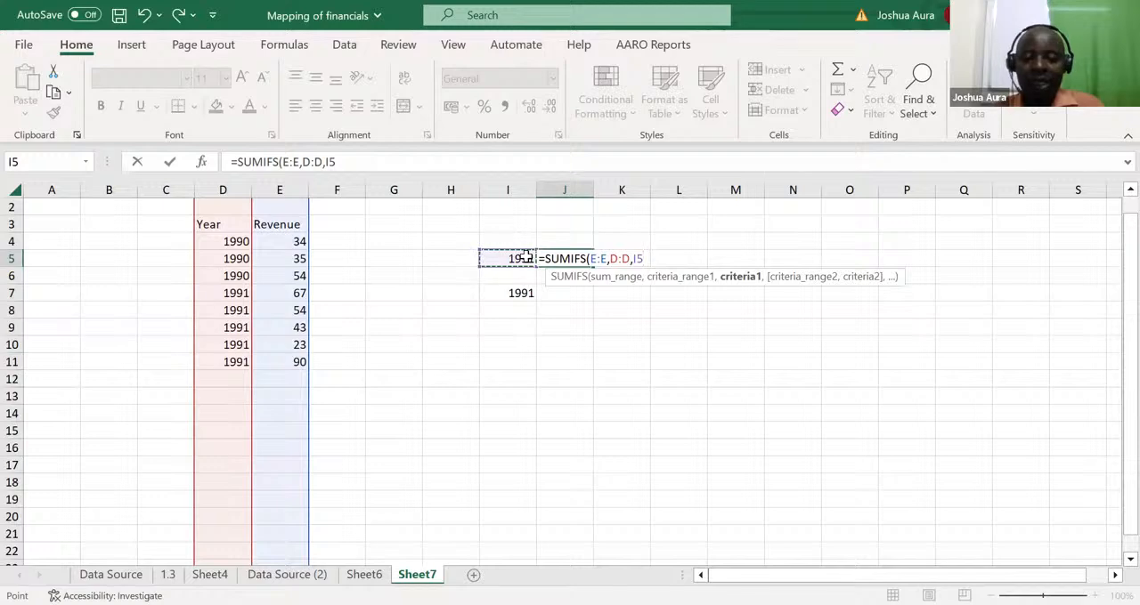
key("Return")
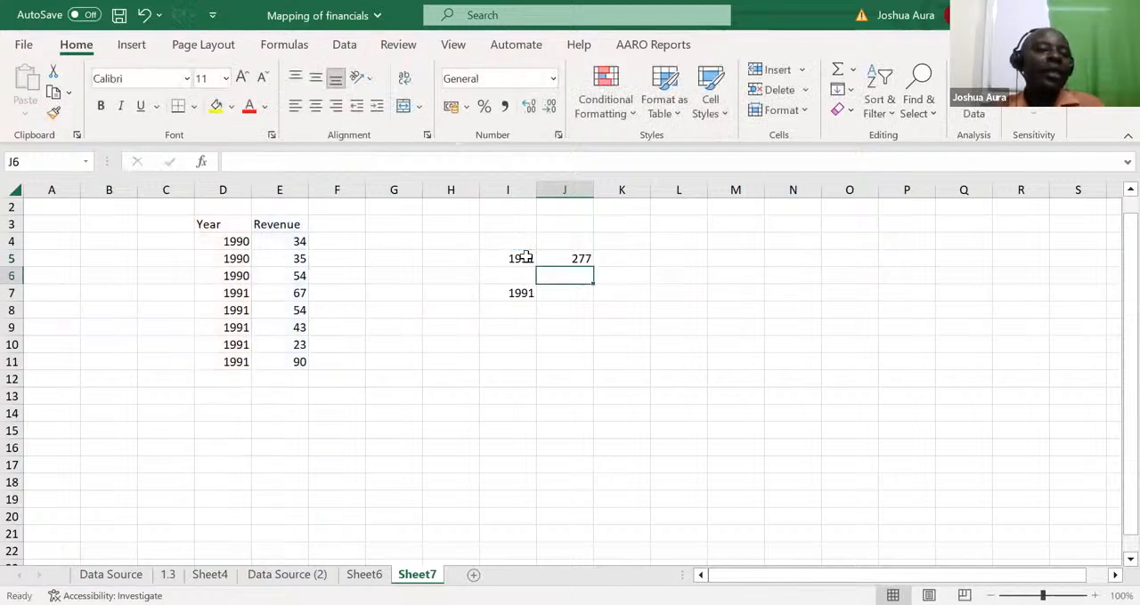
Set the criterion year in I5 to 1990 to recalculate the SUMIFS result beside it
left_click(529, 258)
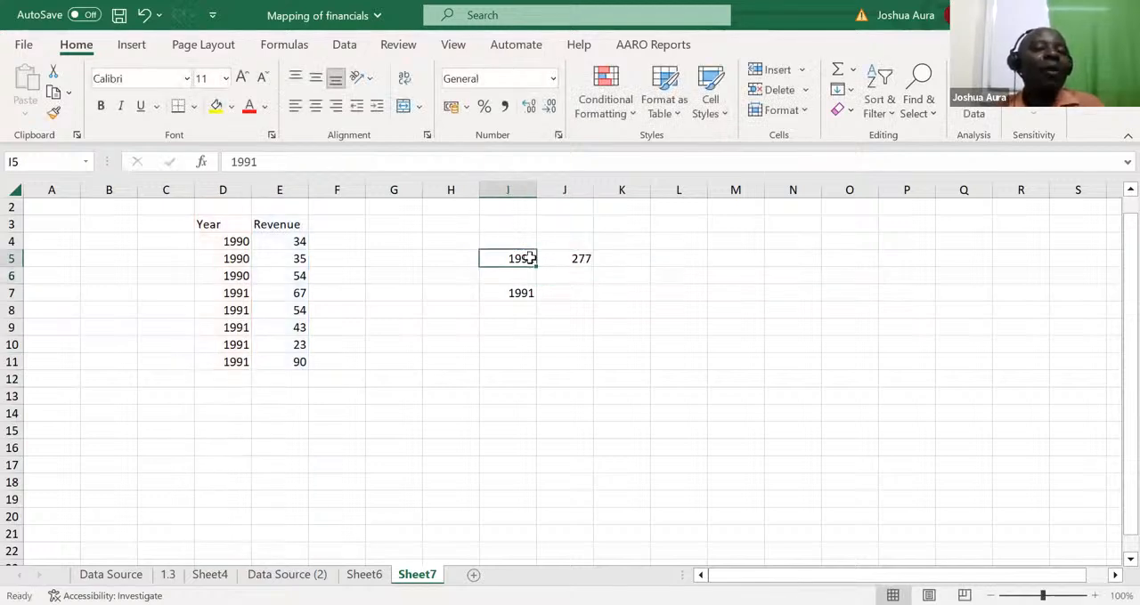
type("19")
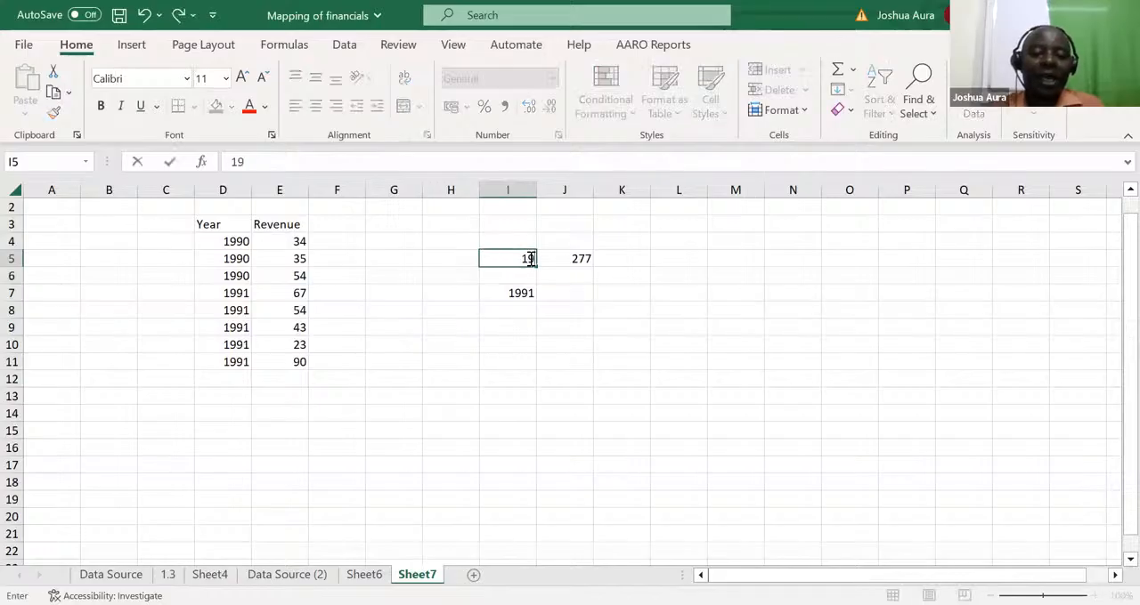
type("90")
key("Return")
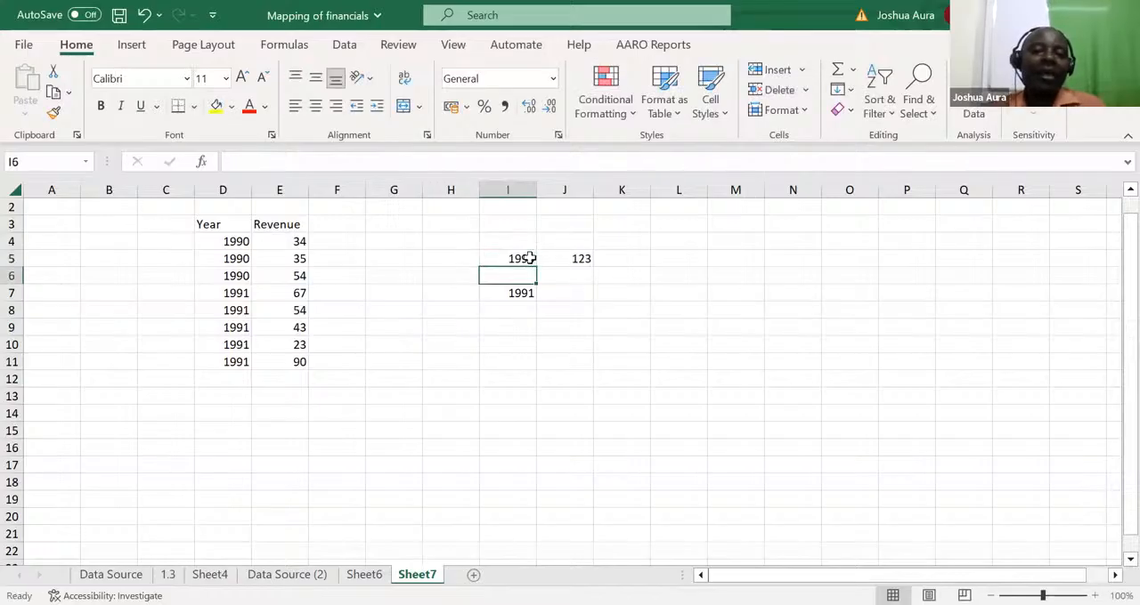
Test the SUMIFS with a year missing from the table by setting I5 to 1978
left_click(524, 258)
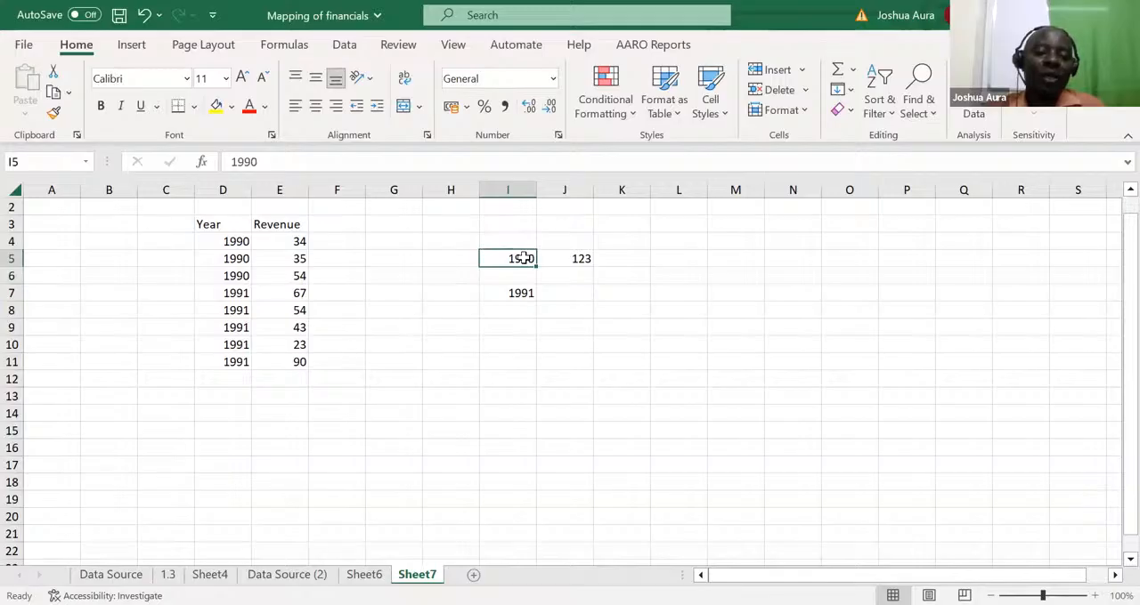
type("1978")
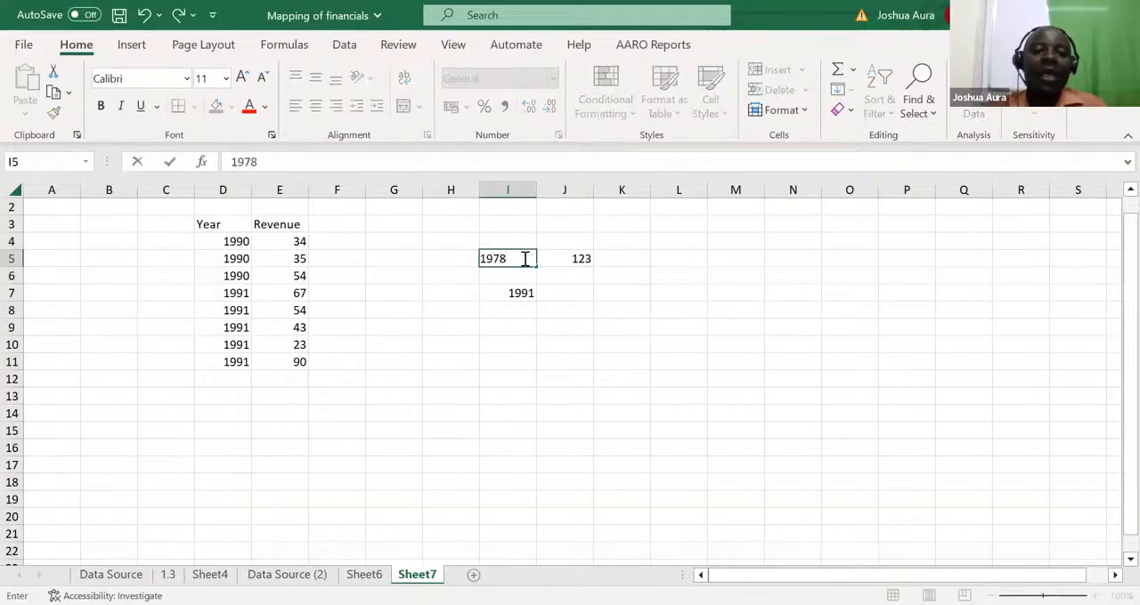
key("Return")
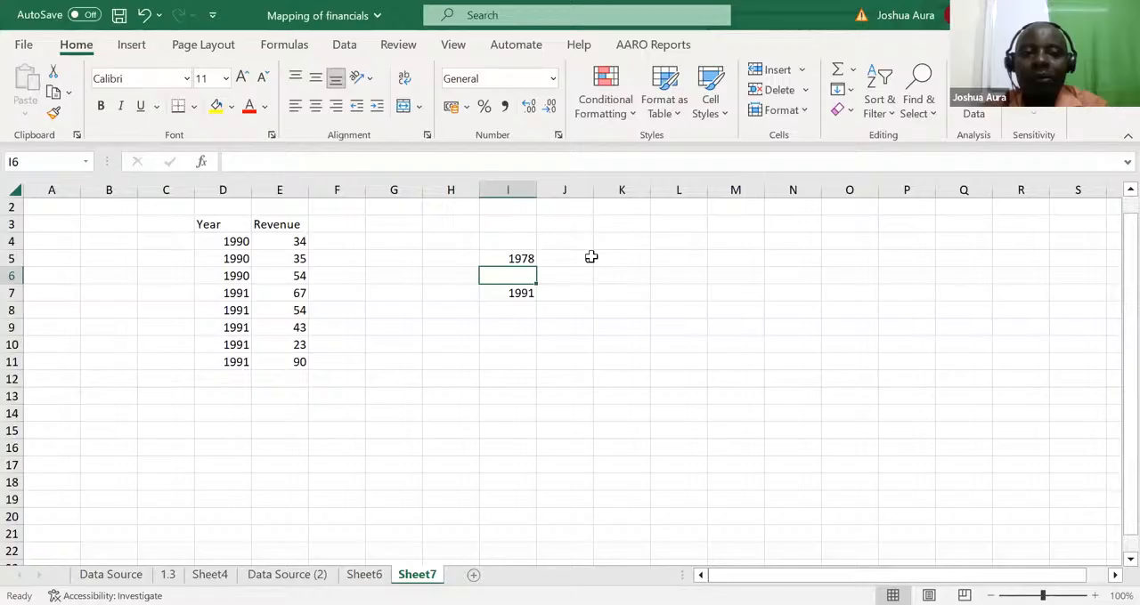
left_click(611, 122)
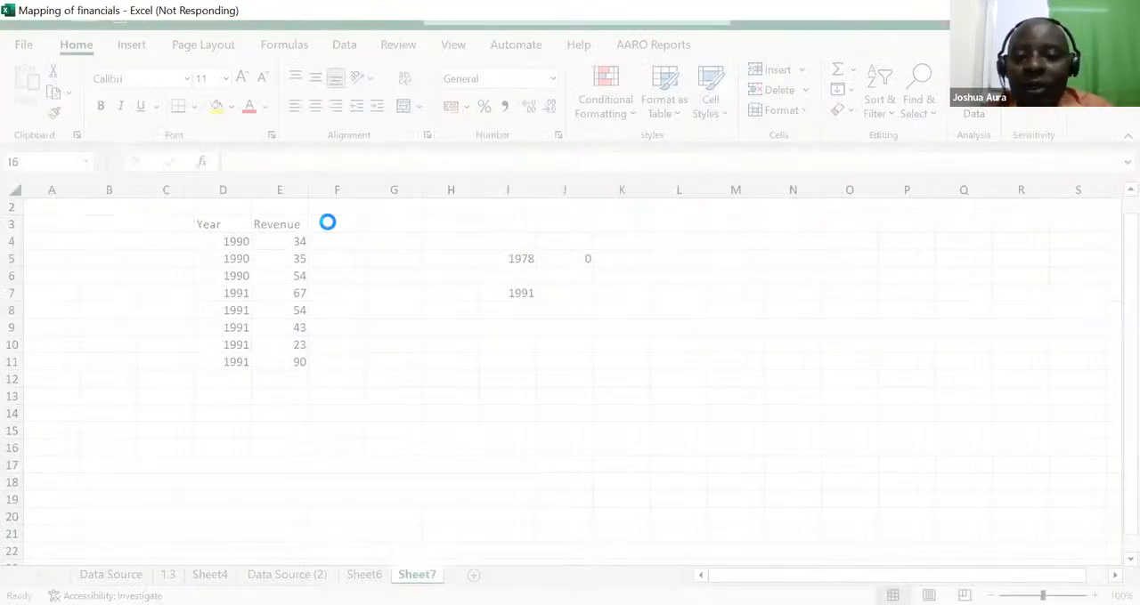
Start a Gender column with its header in F3, Girls in F4 and F5, and Boys in F6
double_click(329, 222)
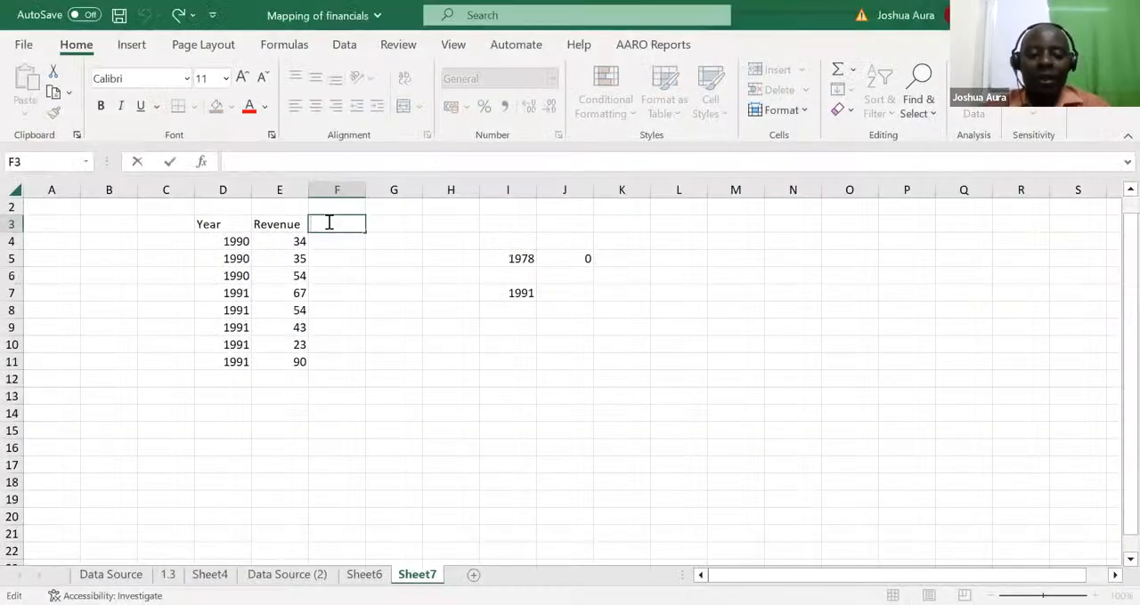
type("Gender")
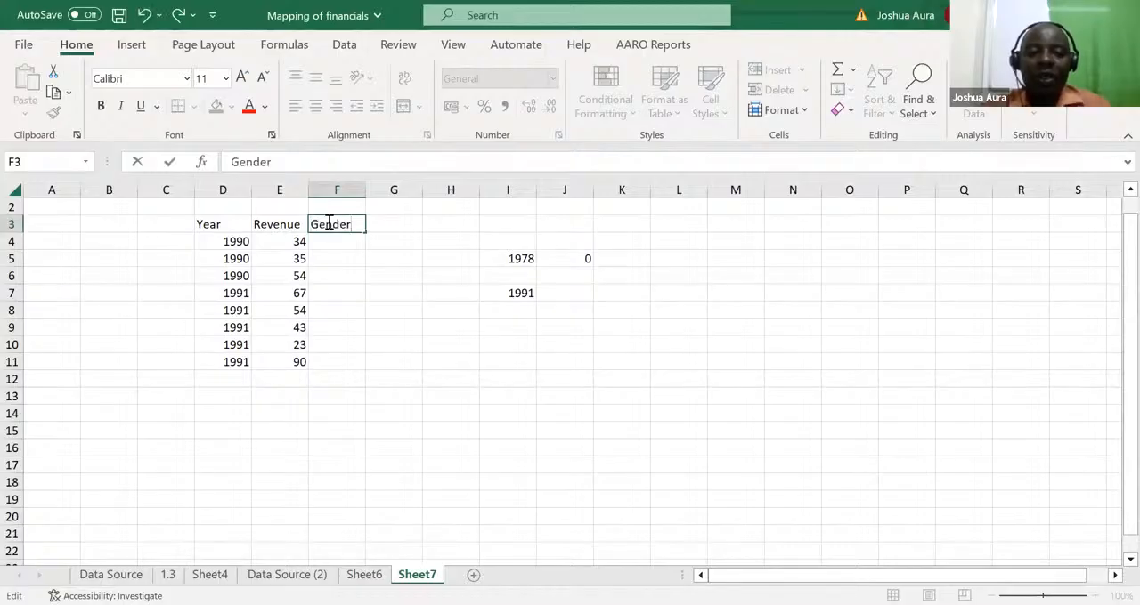
left_click(330, 241)
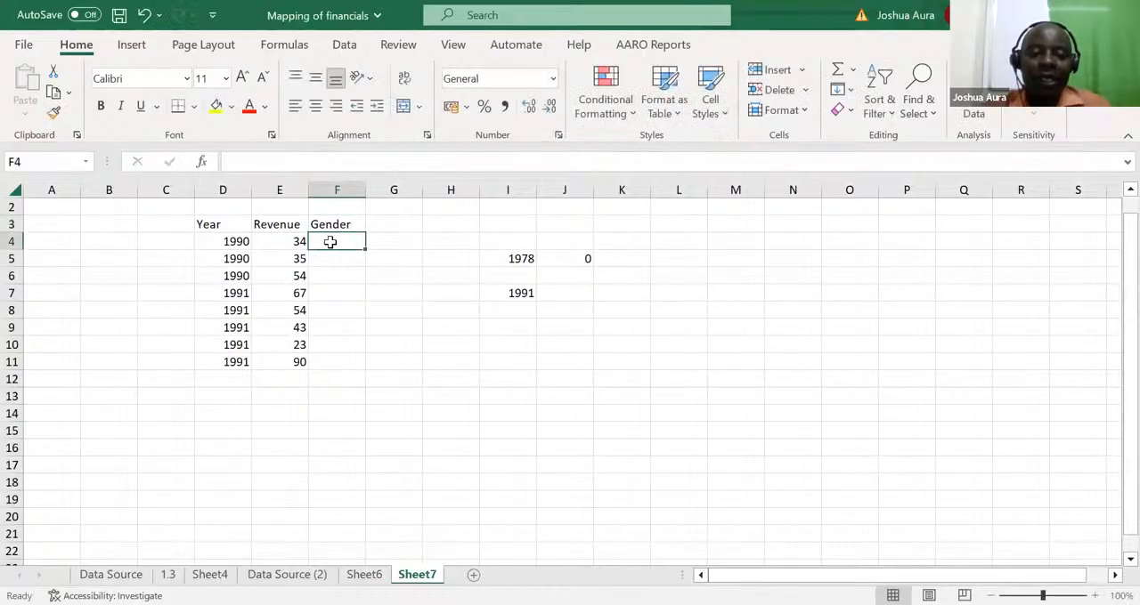
type("Girls")
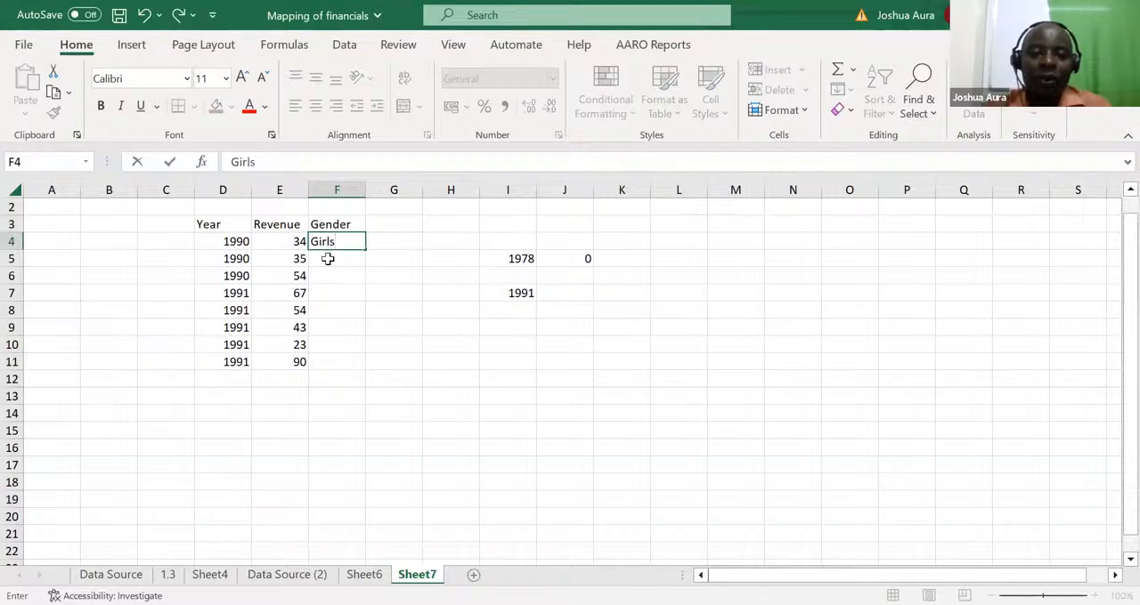
left_click(328, 258)
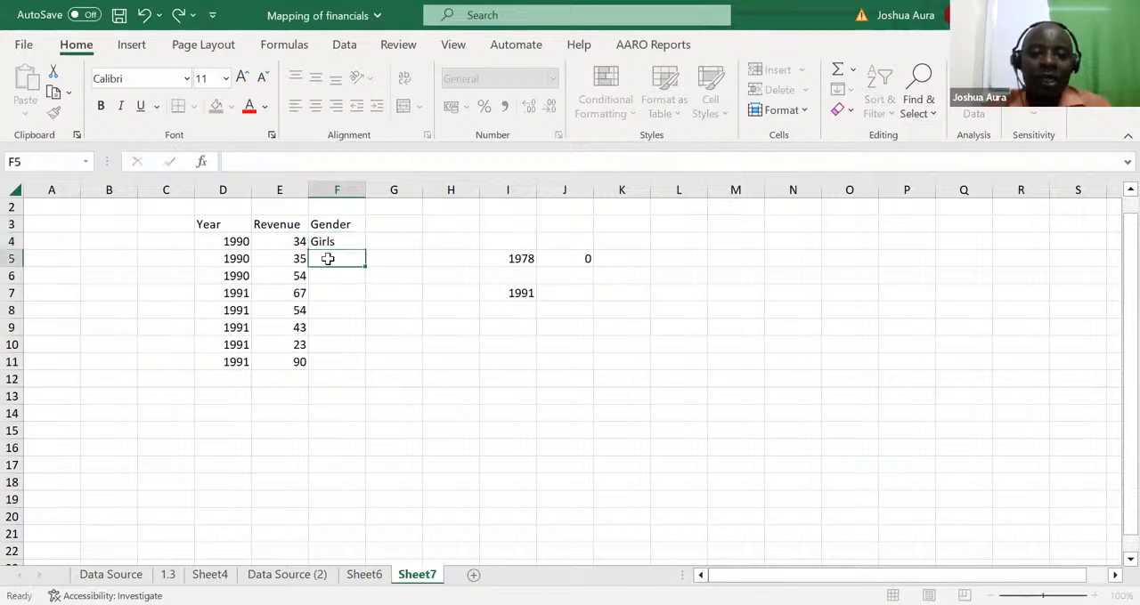
type("Girls")
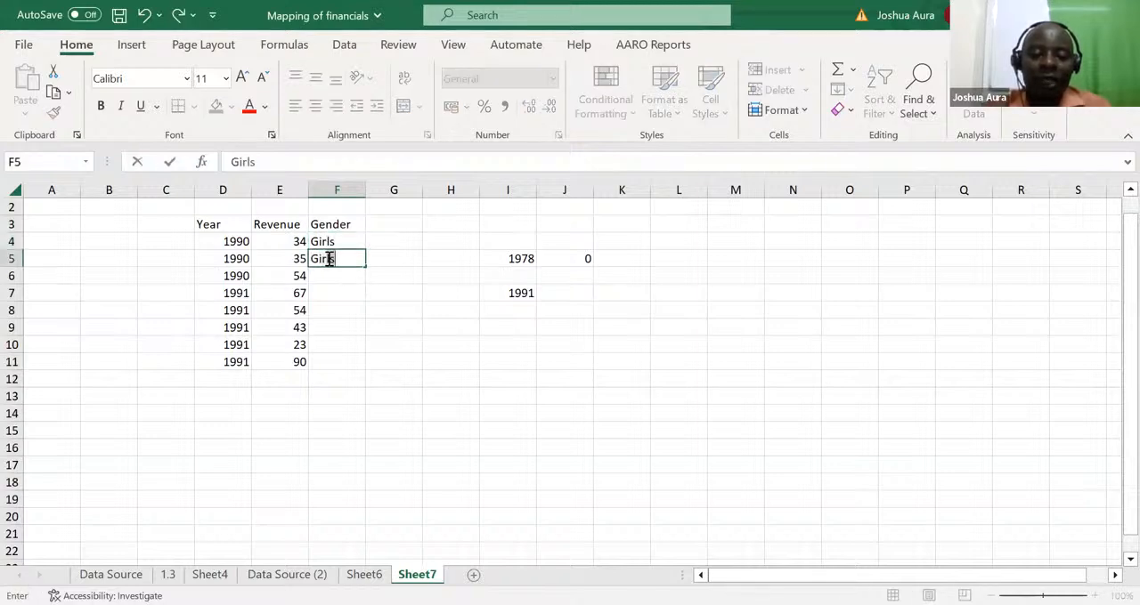
left_click(325, 272)
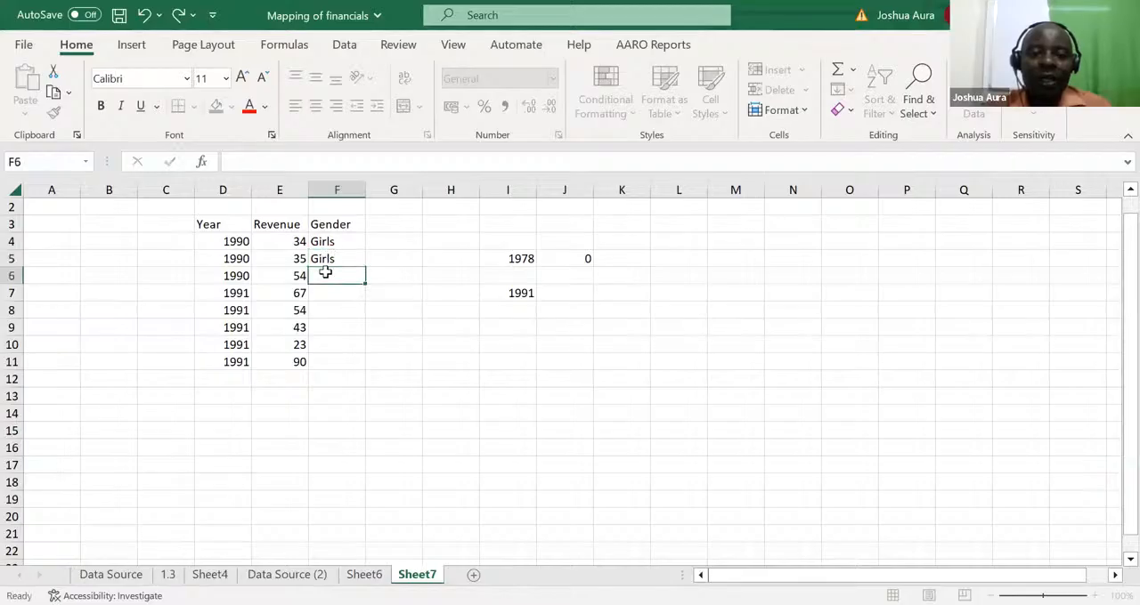
type("B")
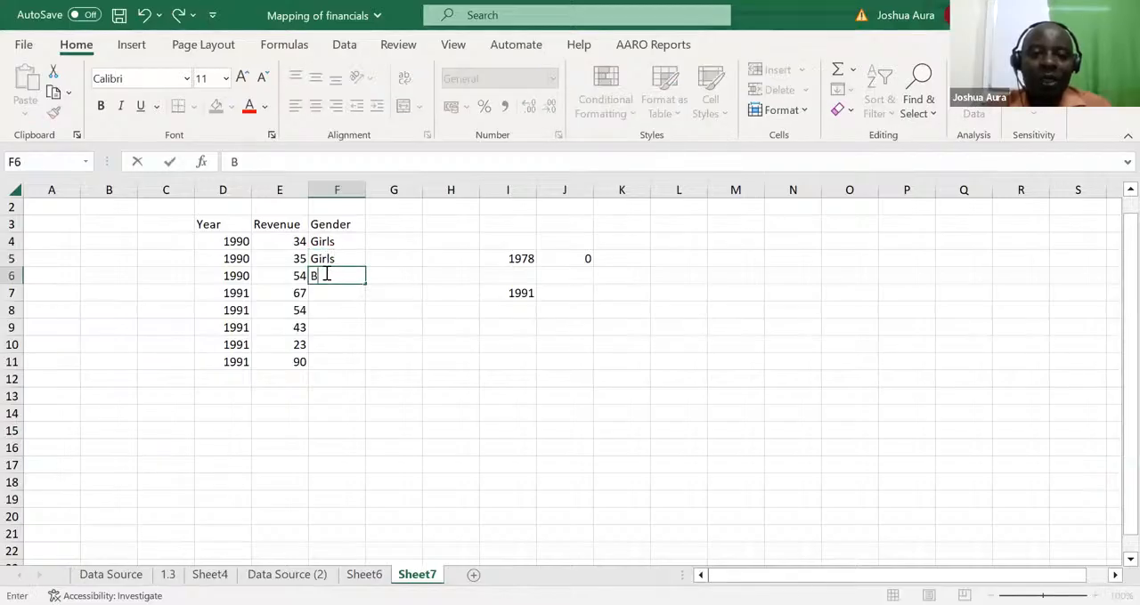
type("oys")
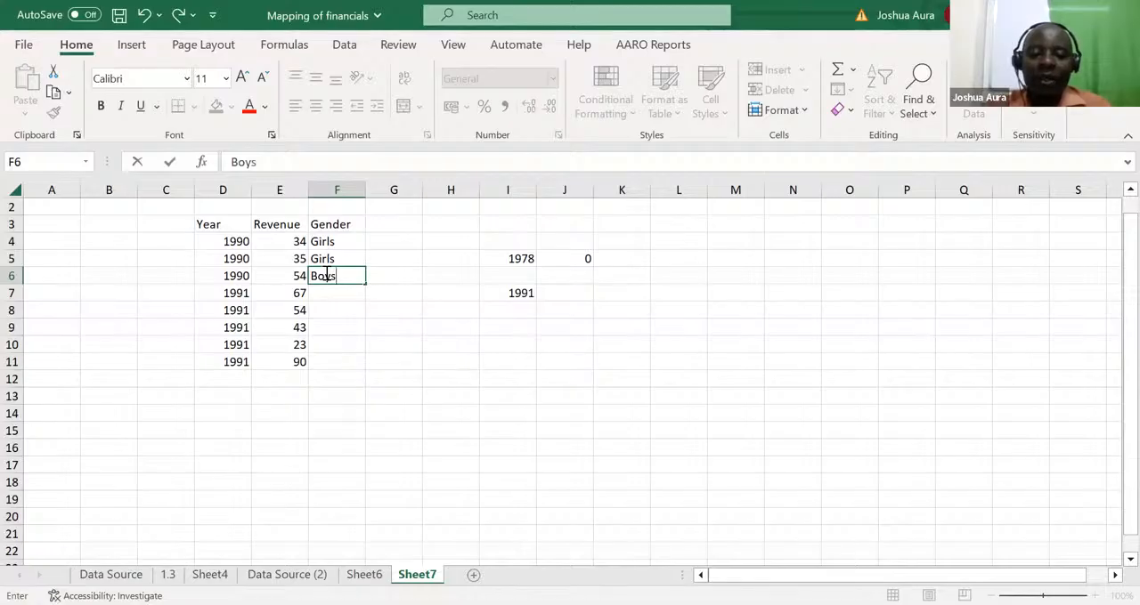
key("ctrl+Return")
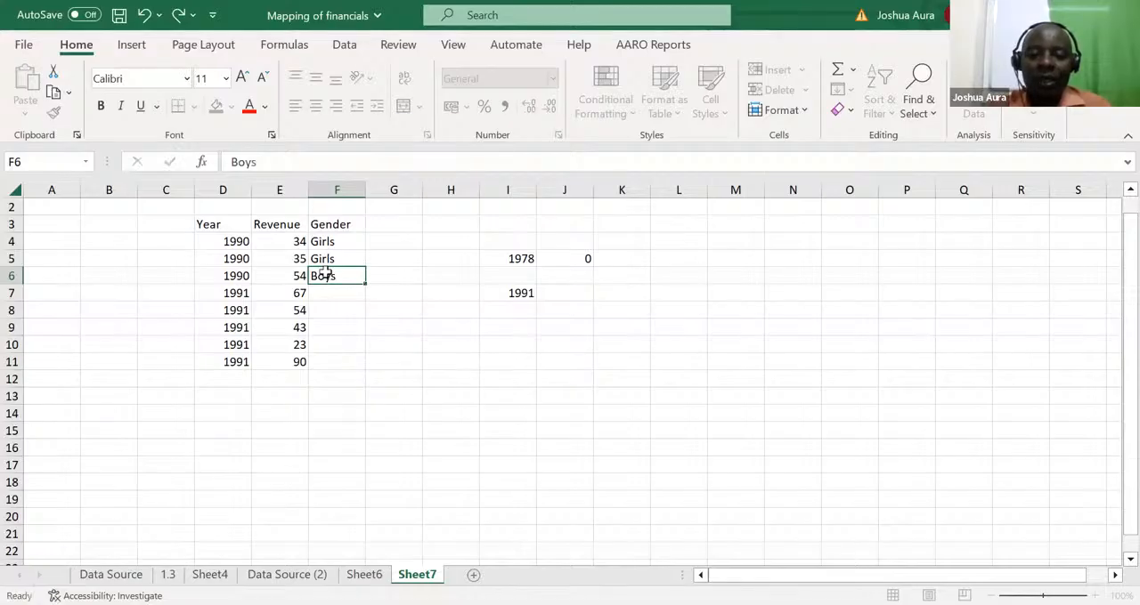
Copy the Boys entry from F6 into F9, F11 and F7 of the Gender column
key("ctrl+c")
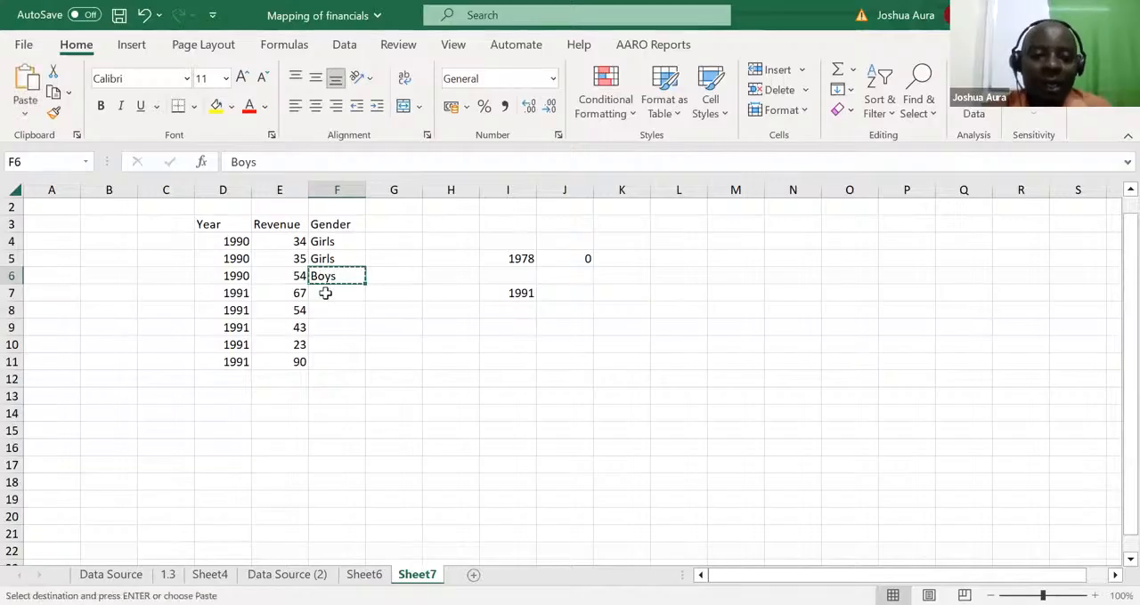
left_click(329, 322)
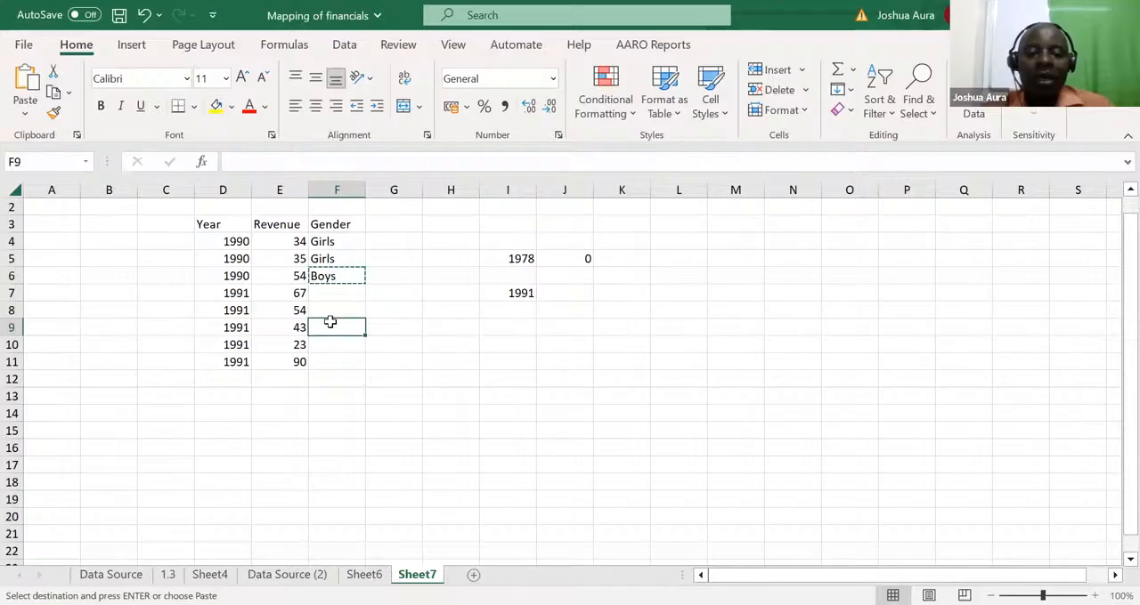
key("ctrl+v")
left_click(326, 363)
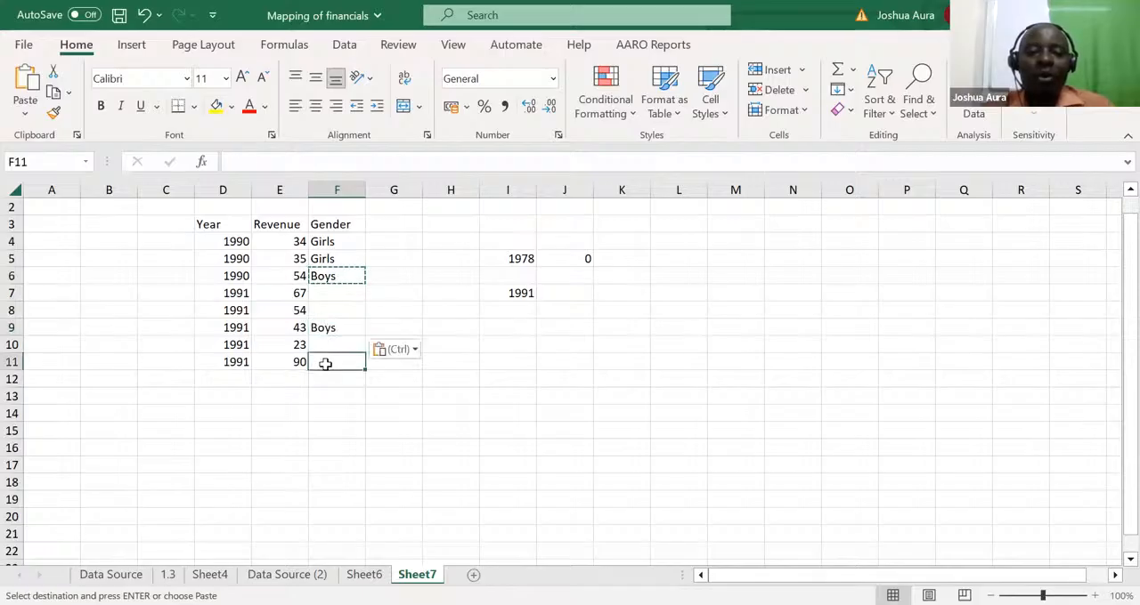
key("ctrl+v")
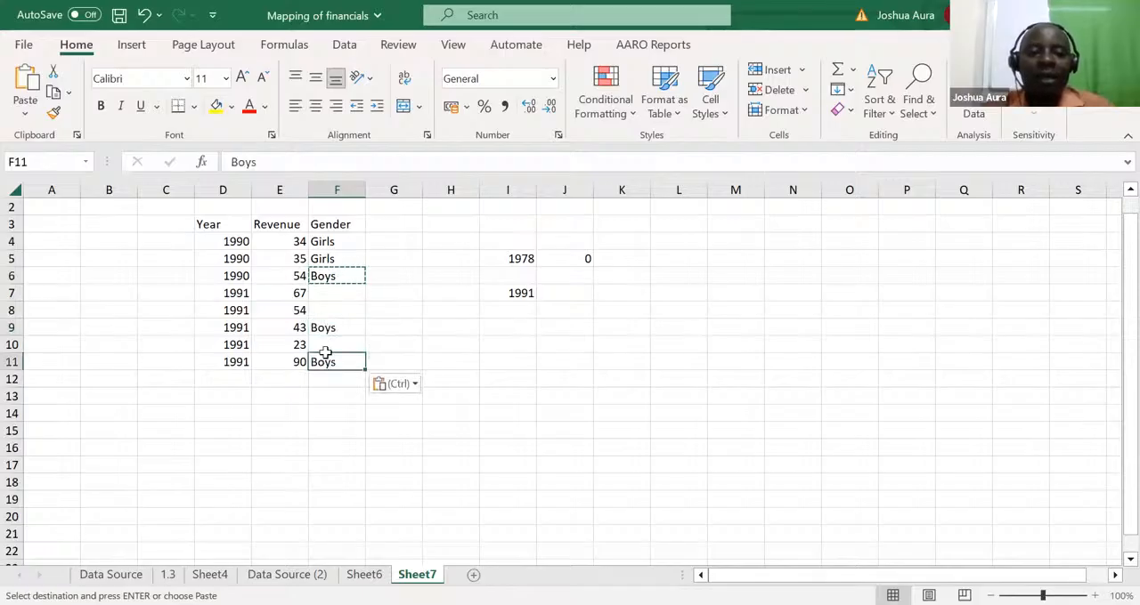
left_click(326, 294)
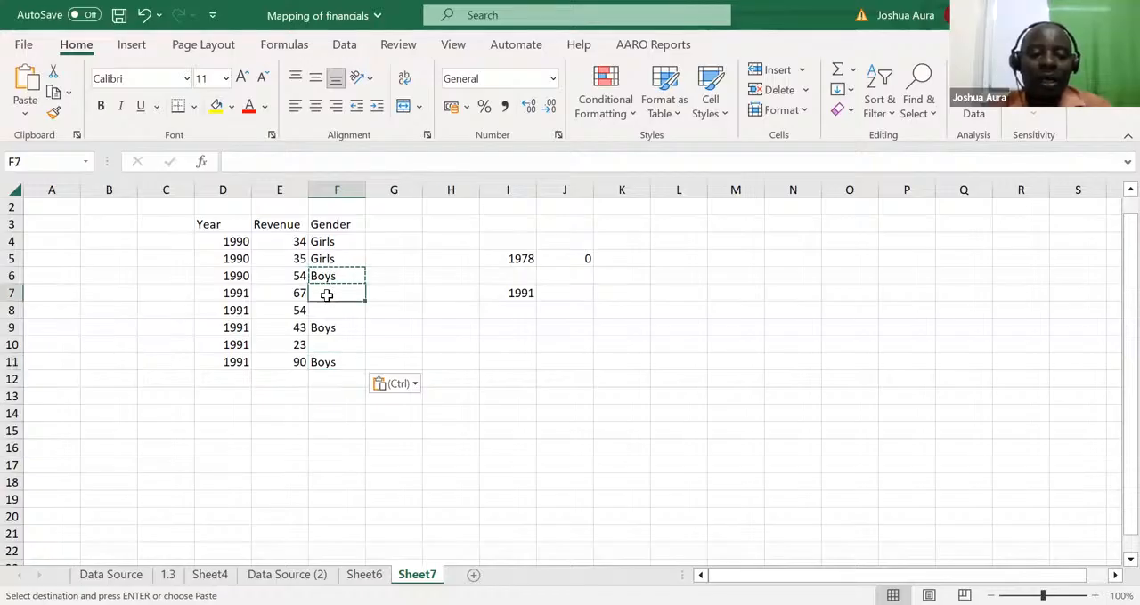
key("ctrl+v")
Fill the remaining Gender cells F8 and F10 with the Girls entry copied from F5
left_click(330, 259)
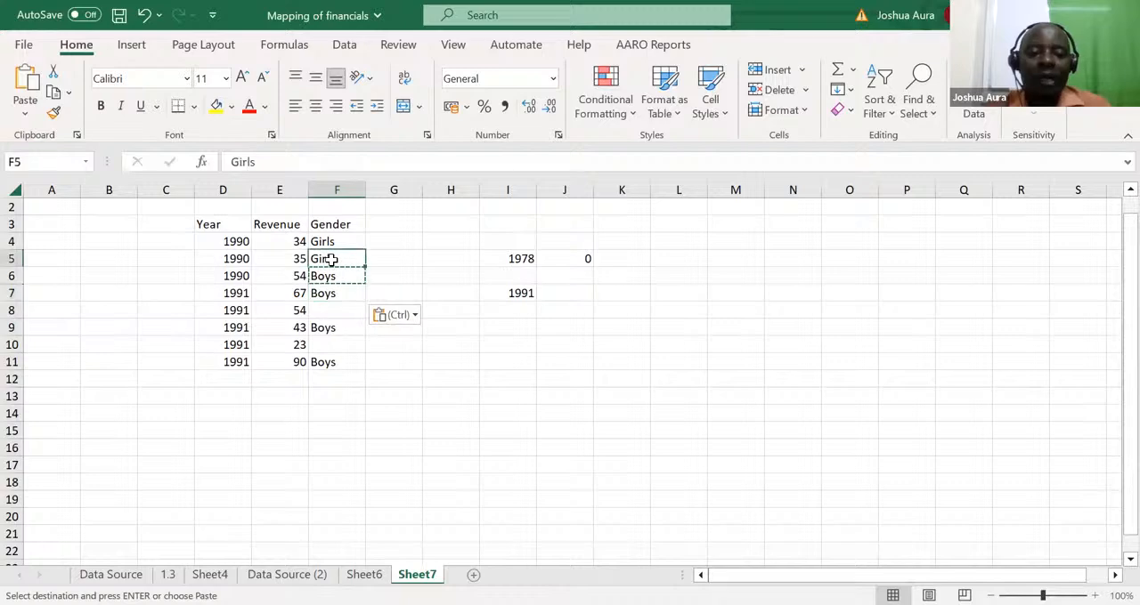
key("ctrl+c")
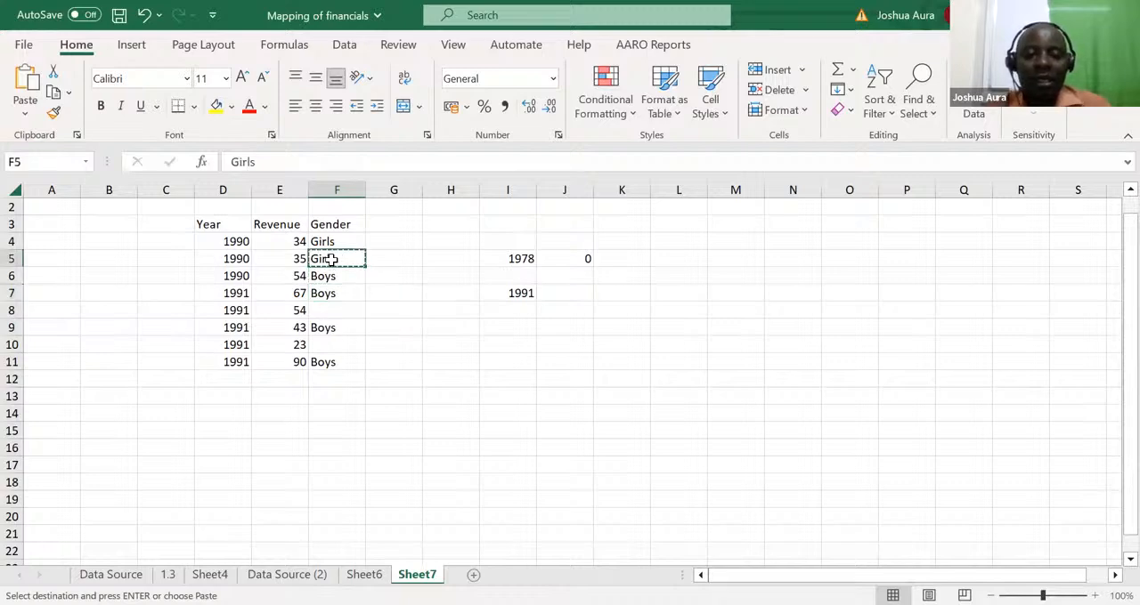
left_click(325, 308)
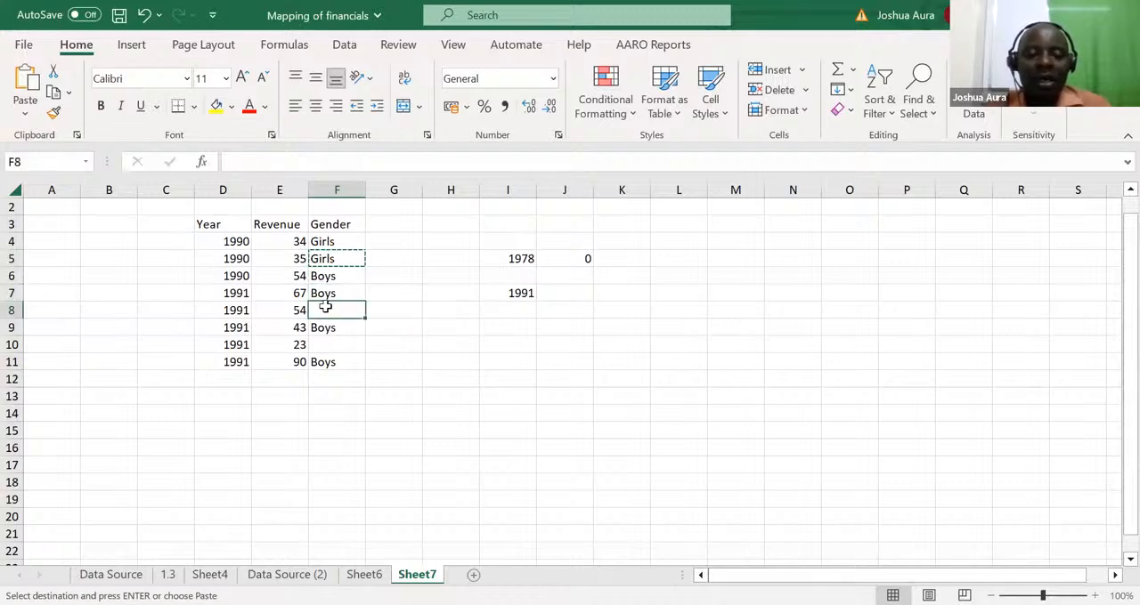
key("ctrl+v")
left_click(325, 344)
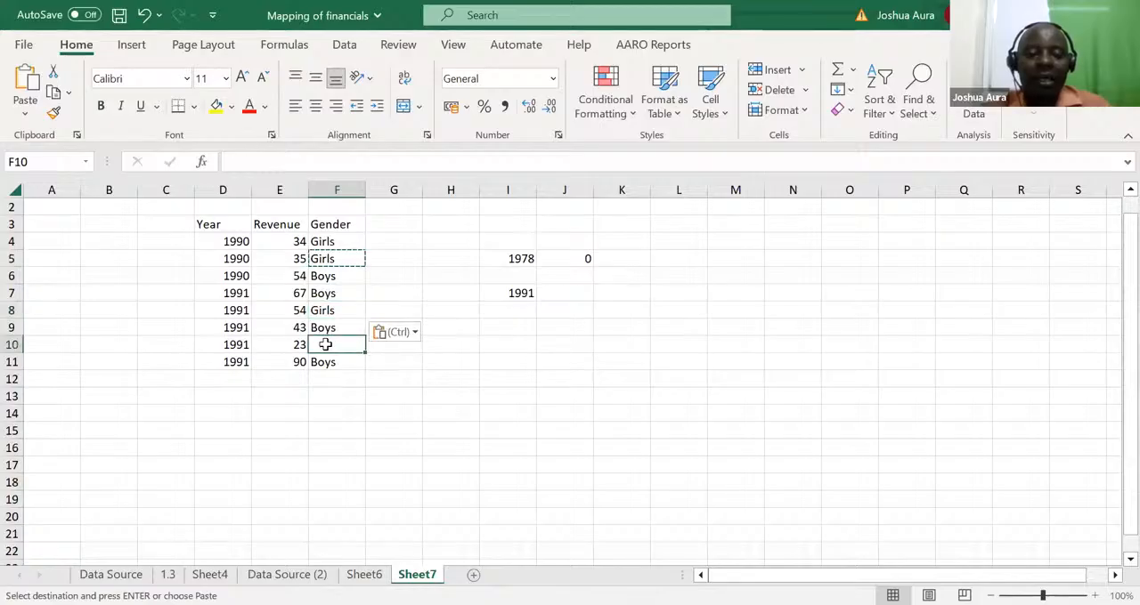
key("ctrl+v")
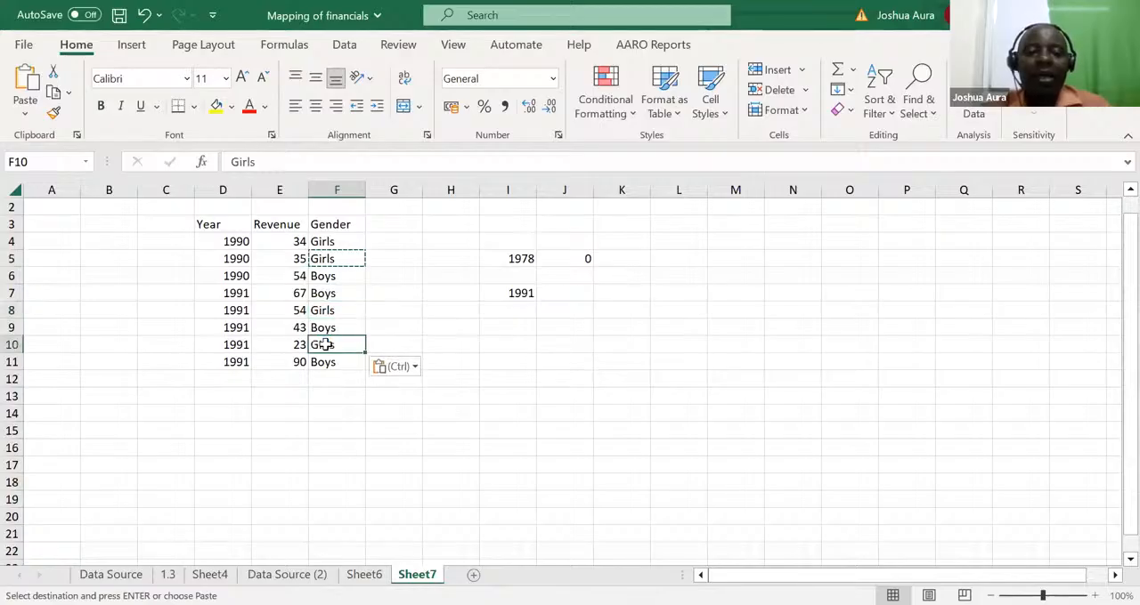
left_click(346, 430)
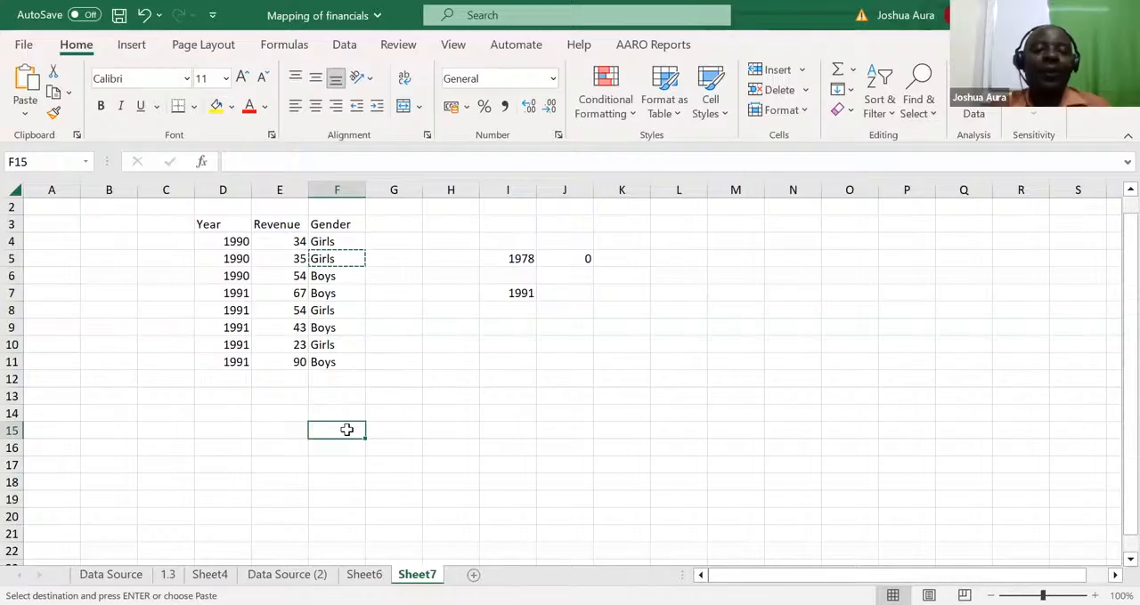
key("Escape")
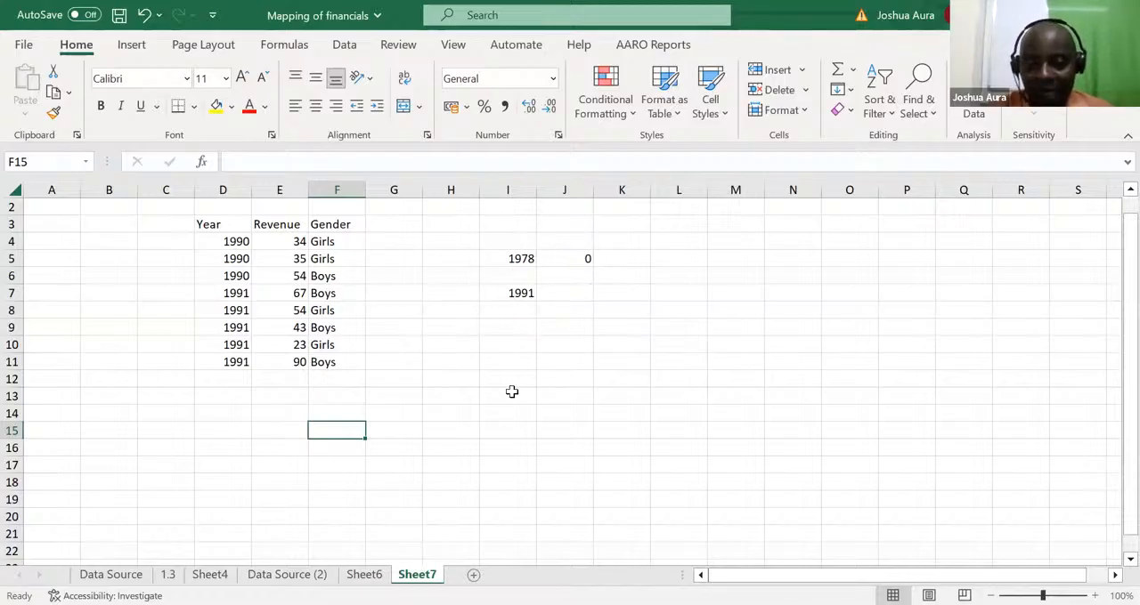
Set the criteria to the year 1991 in I5 and the gender Girls in J5, replacing the old formula there
left_click(526, 259)
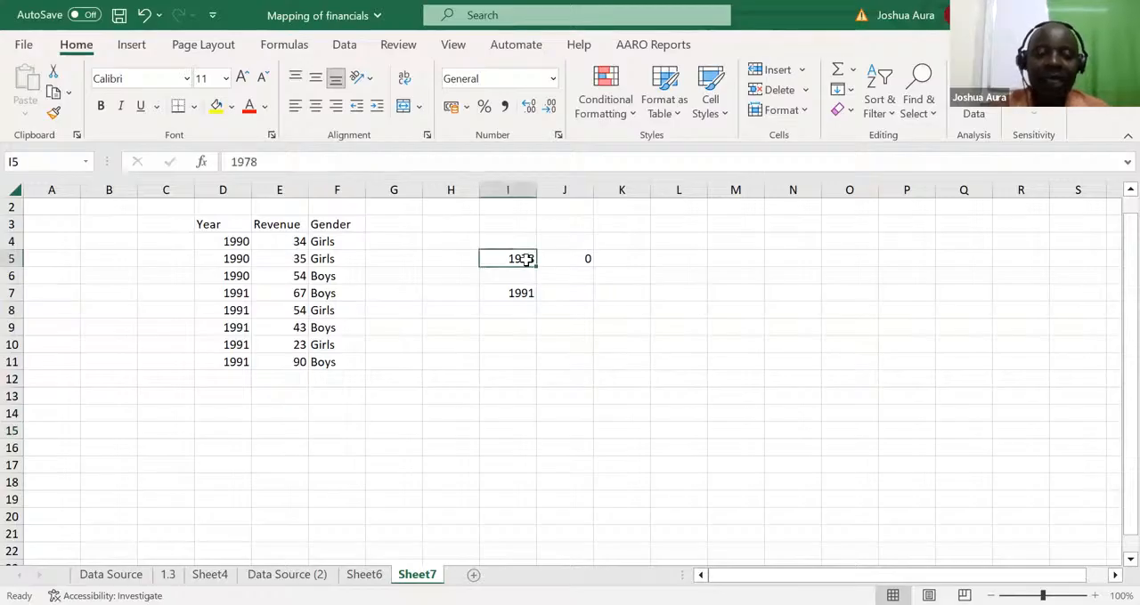
type("1991")
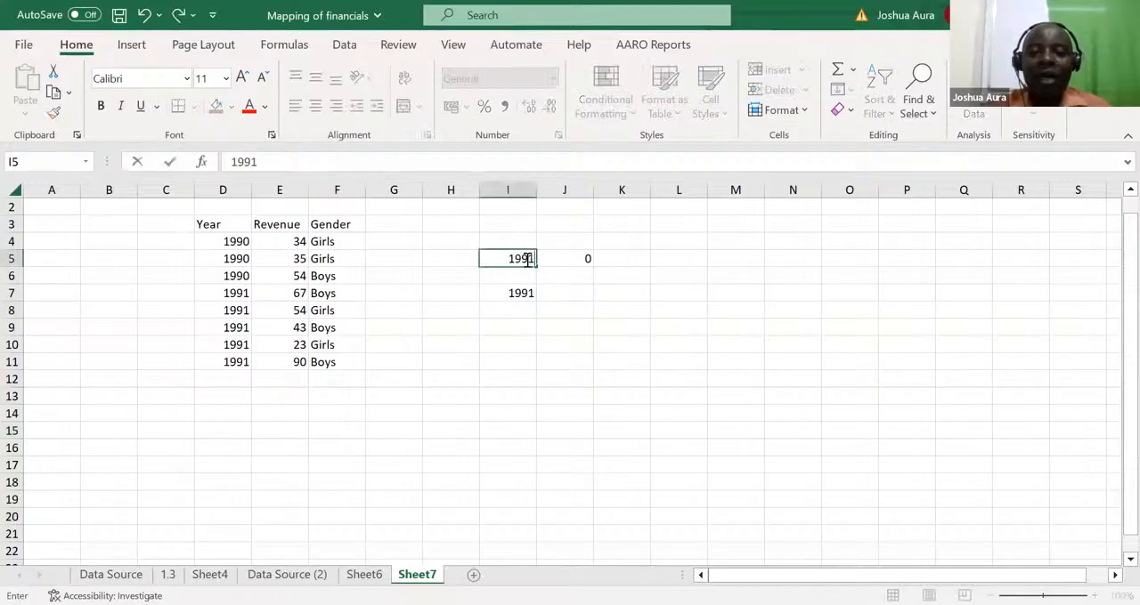
left_click(573, 259)
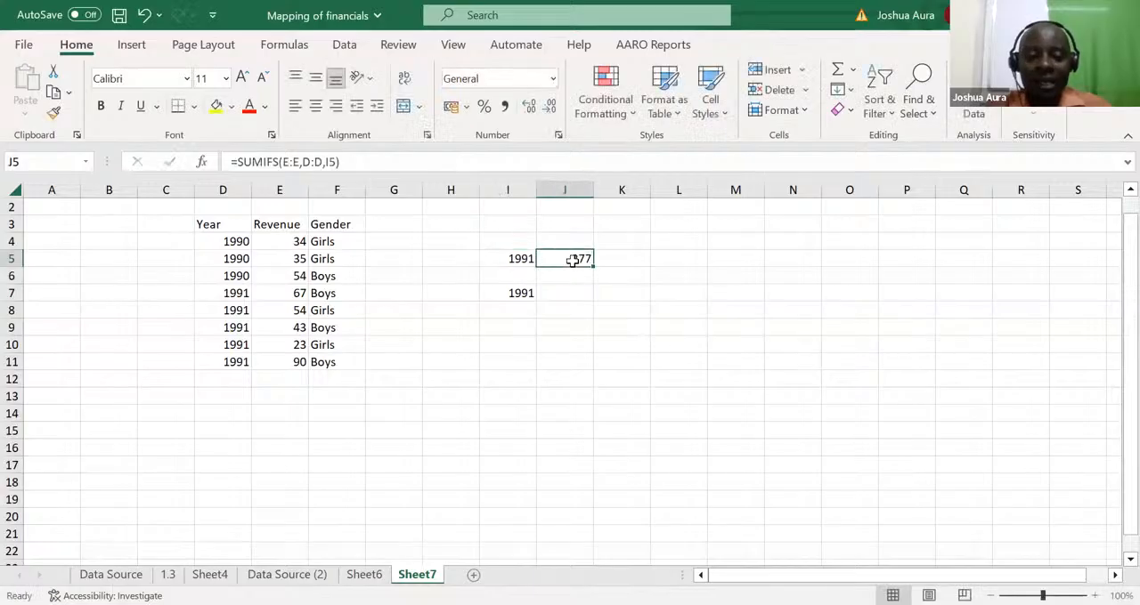
type("Gir")
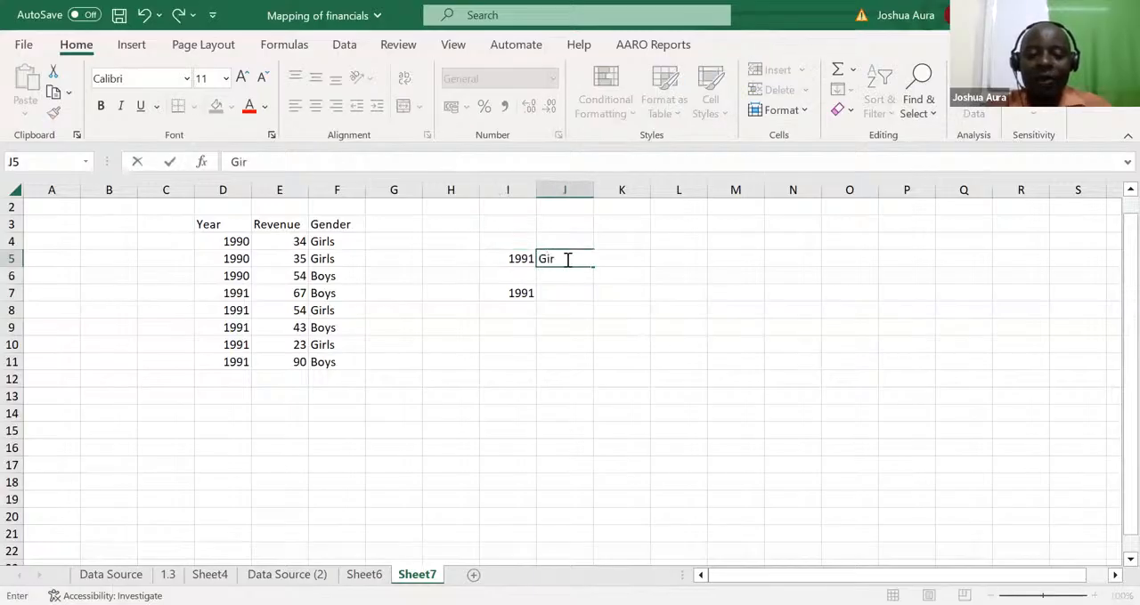
type("ls")
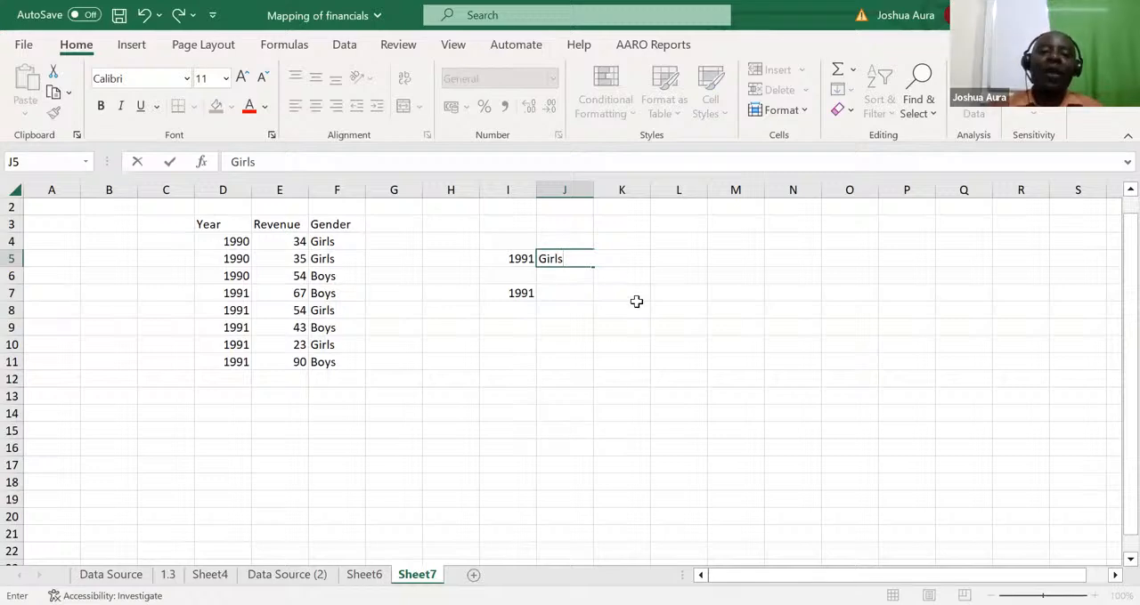
key("F2")
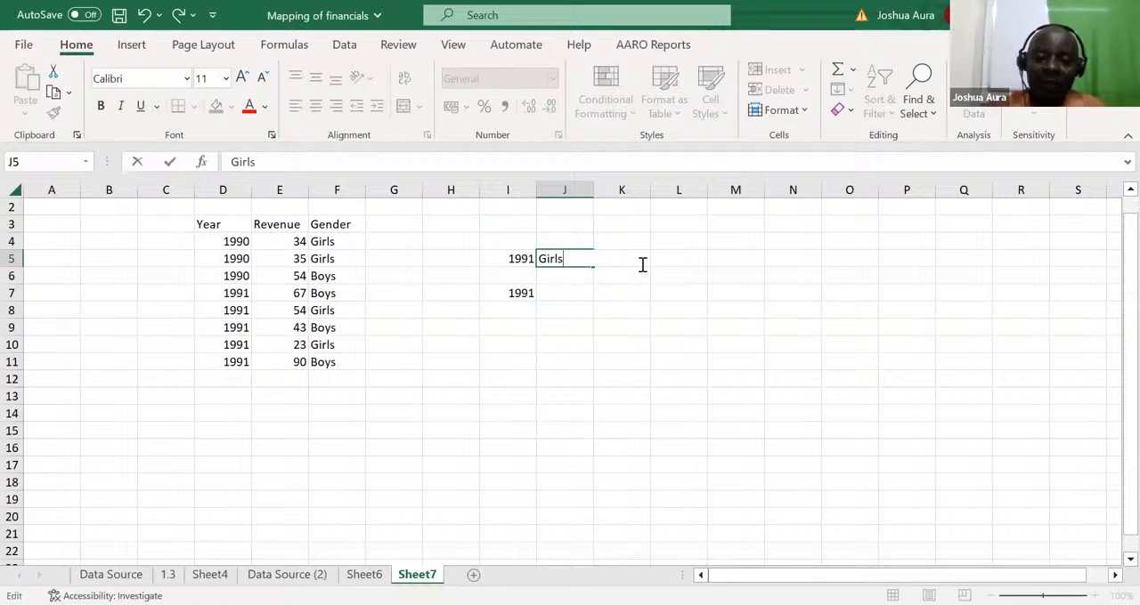
left_click(626, 320)
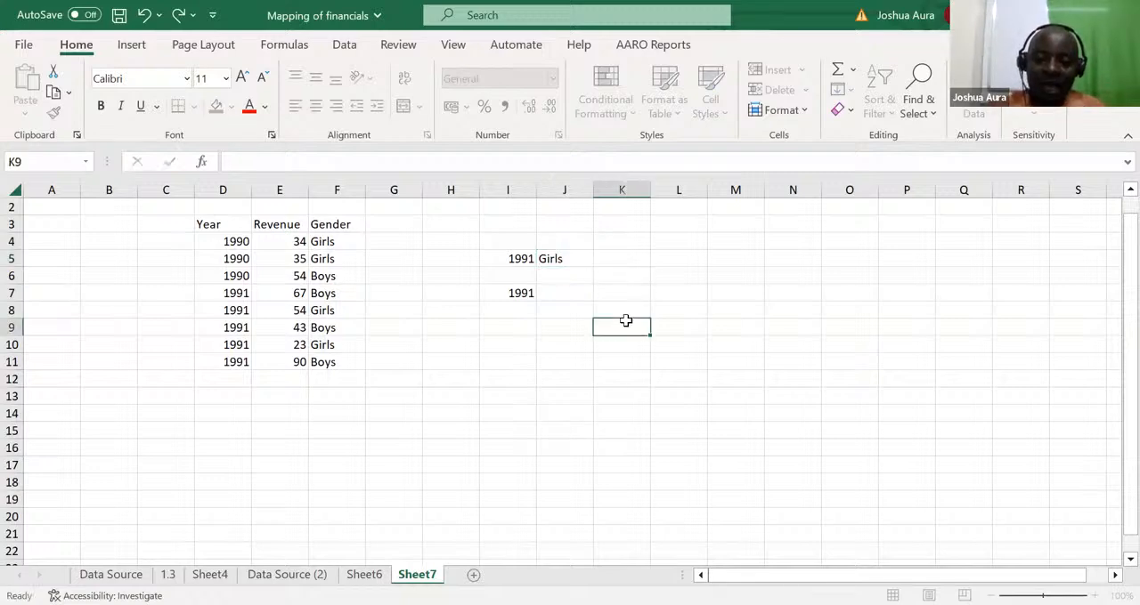
Enter the header Total in K4 above the result cell
left_click(621, 238)
type("Total")
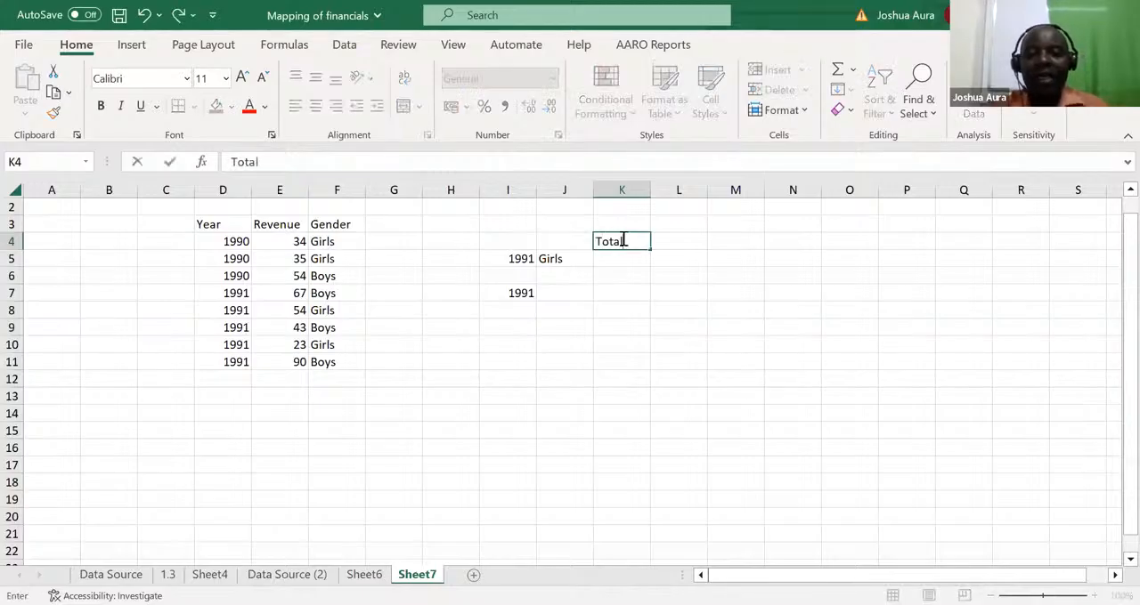
left_click(626, 392)
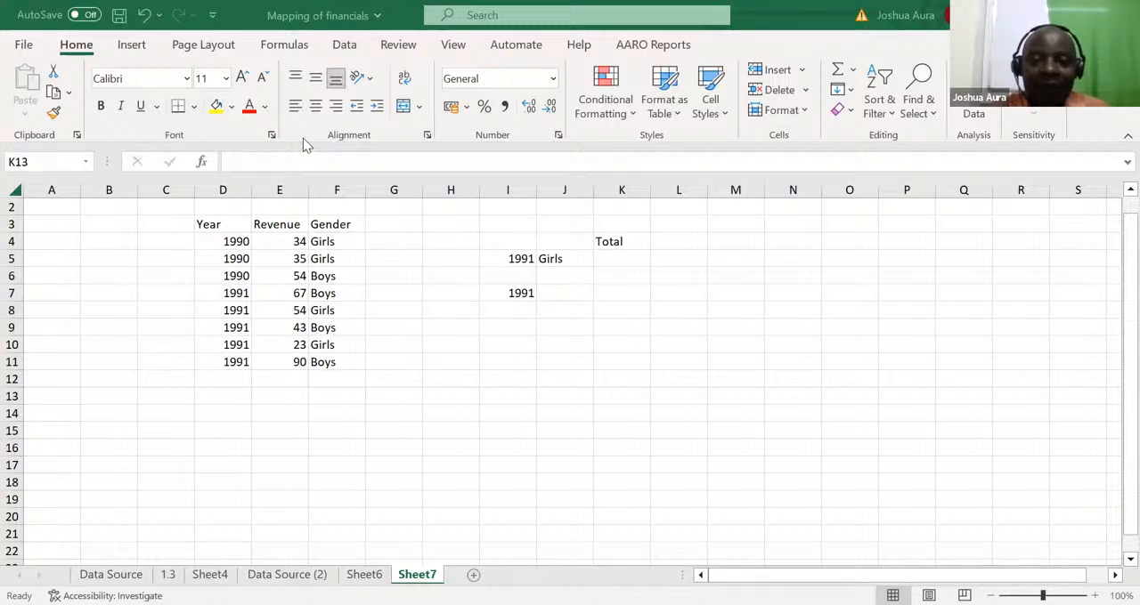
Begin a SUMIFS formula in K5 that sums column E where column D matches the year in I5
left_click(607, 257)
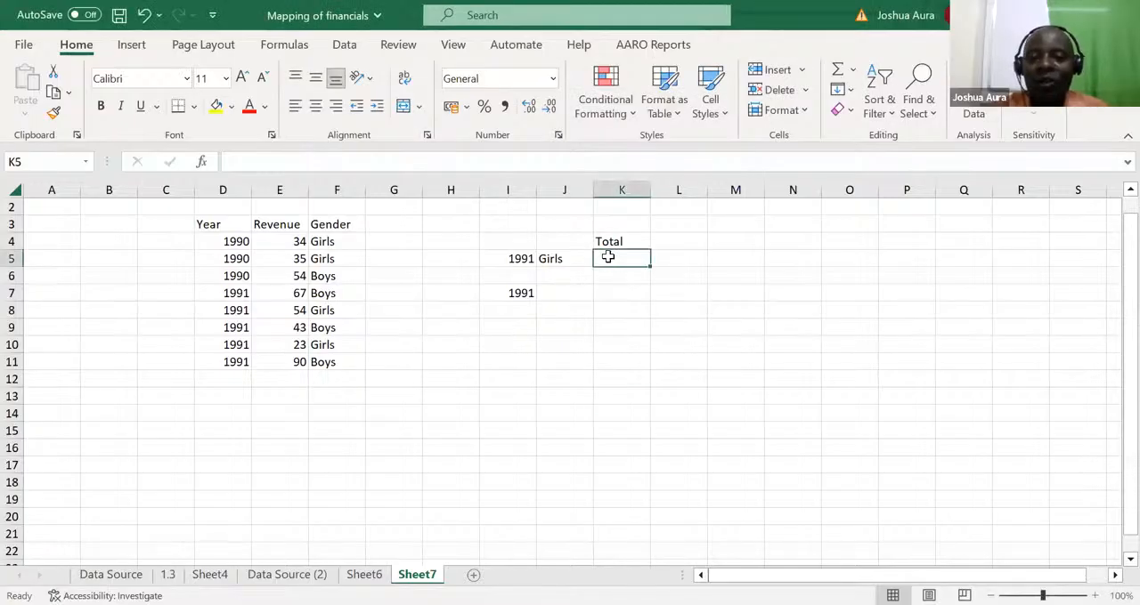
type("=")
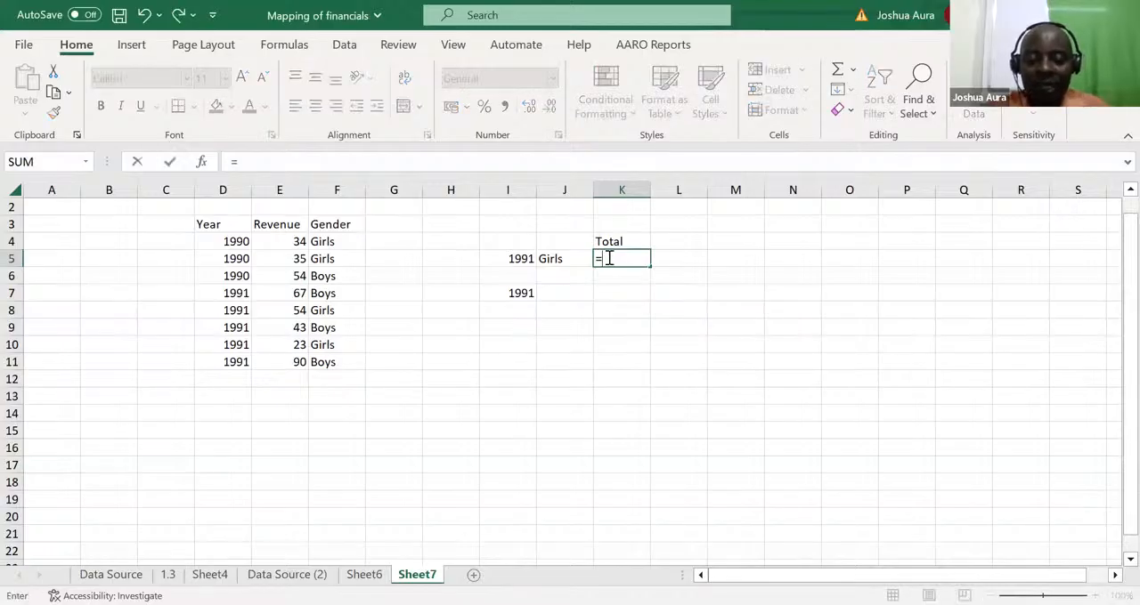
type("sumifs")
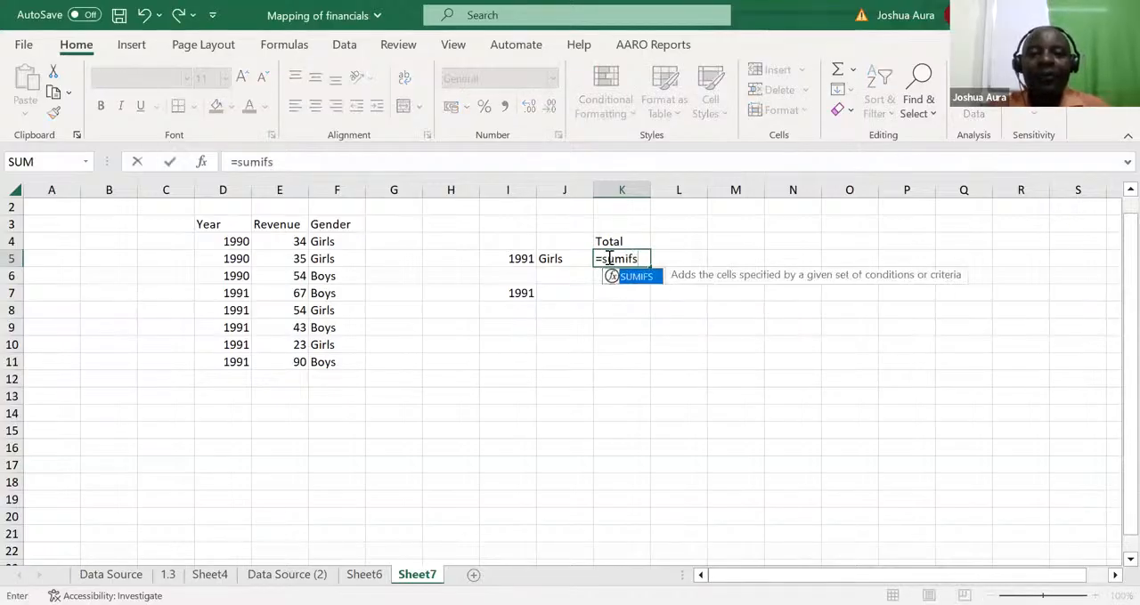
key("Tab")
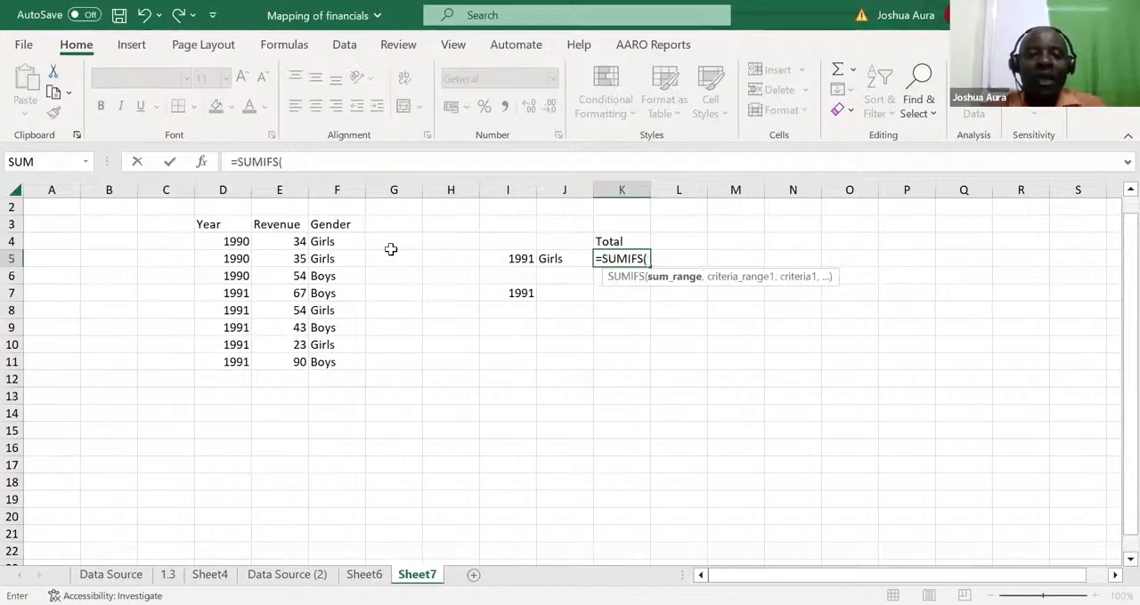
left_click(282, 189)
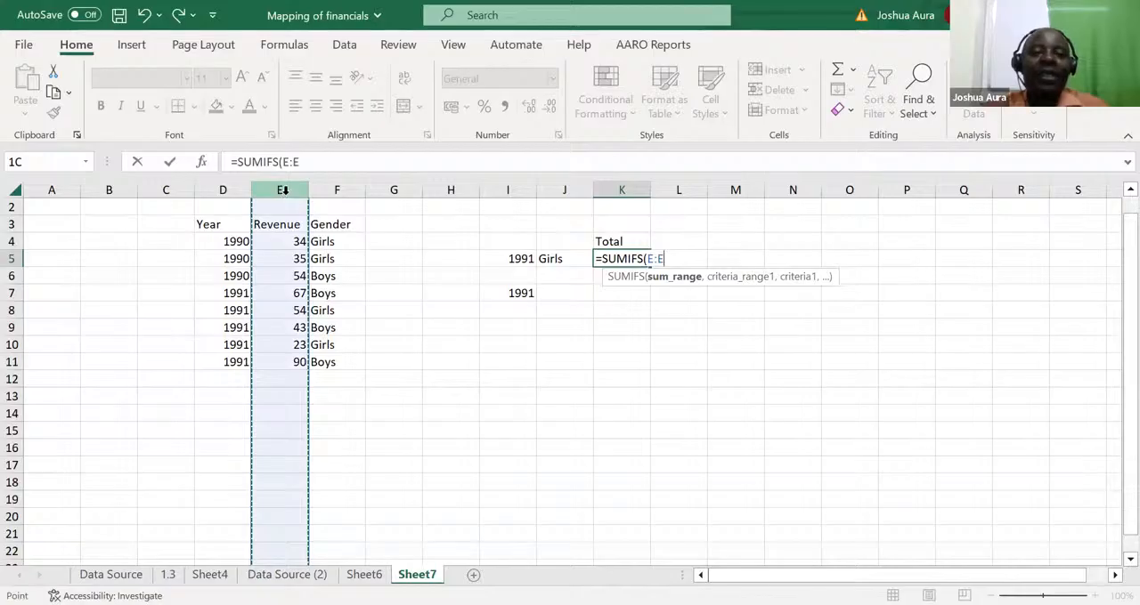
type(",")
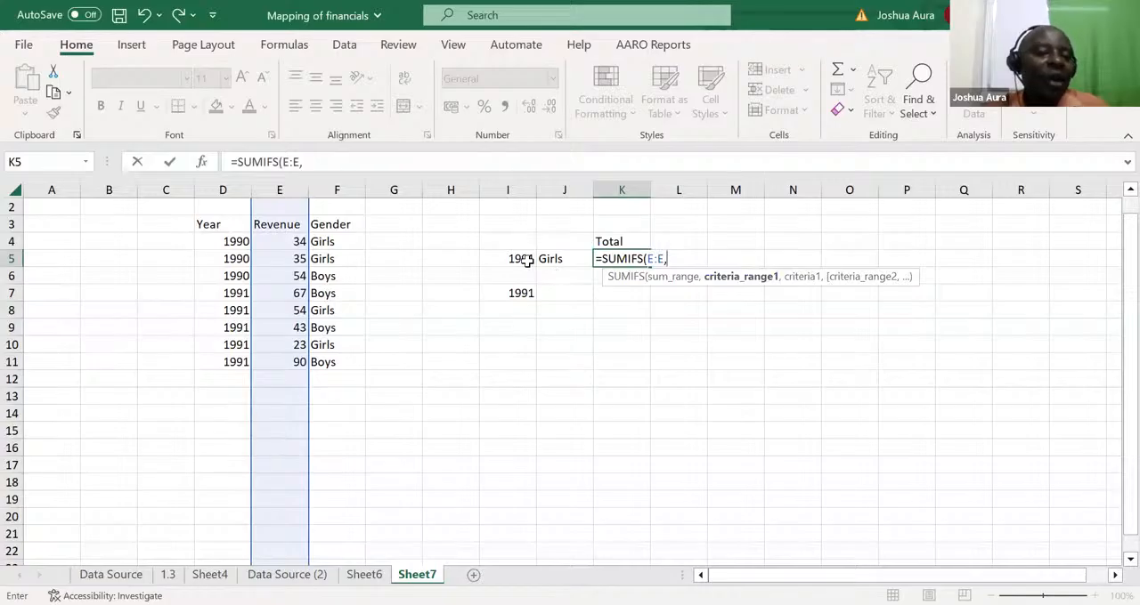
left_click(229, 182)
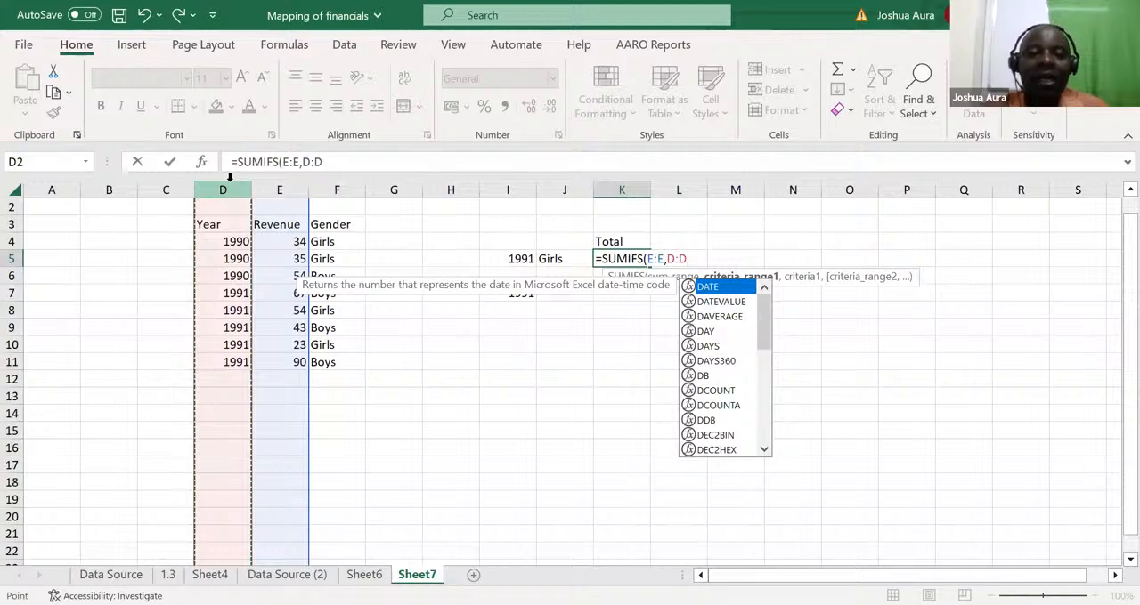
type(",")
left_click(517, 257)
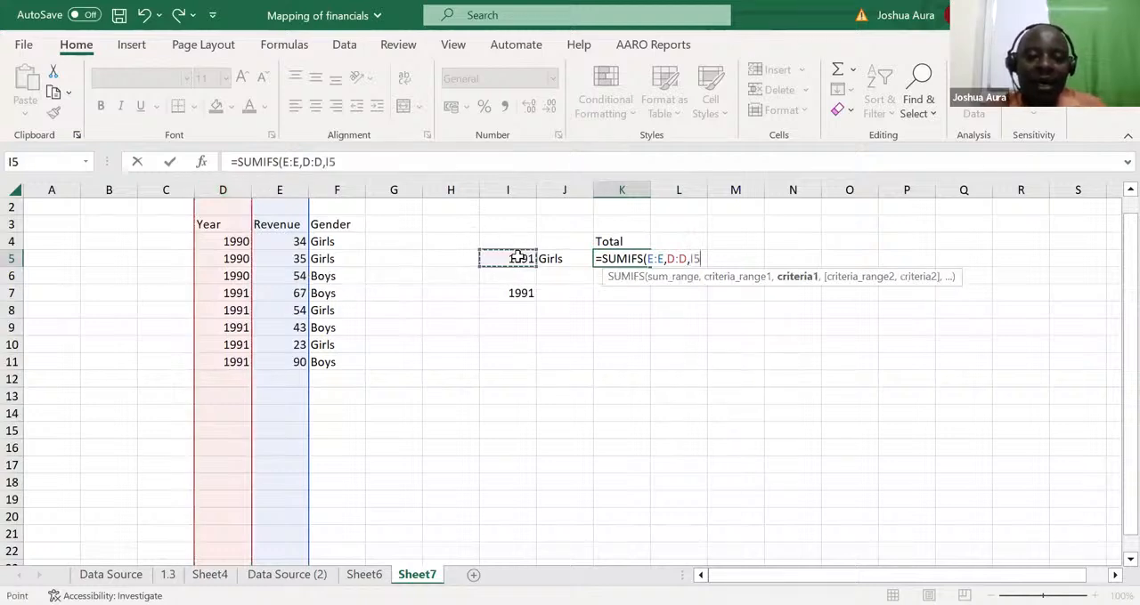
Add column F matching the gender in J5 as the second SUMIFS criterion and complete the formula in K5
type(",")
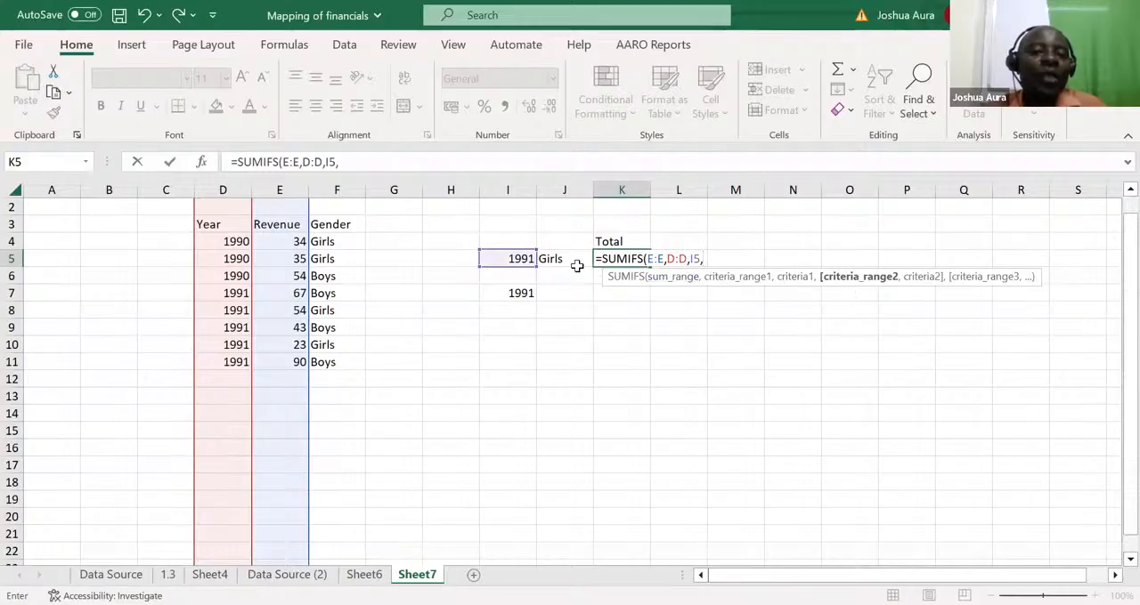
left_click(328, 187)
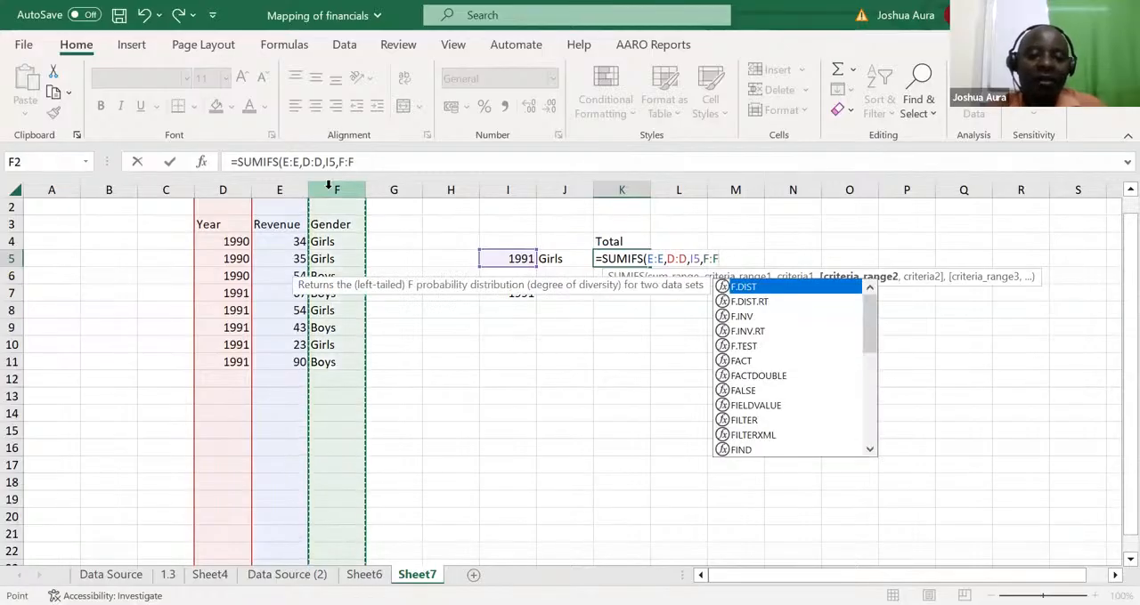
type(",")
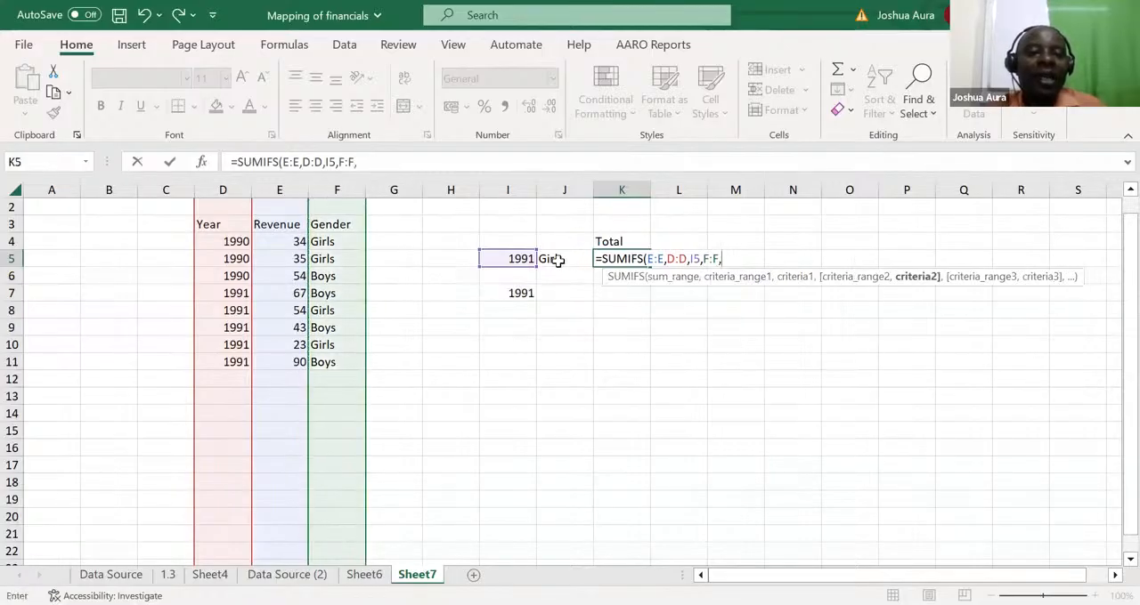
left_click(554, 260)
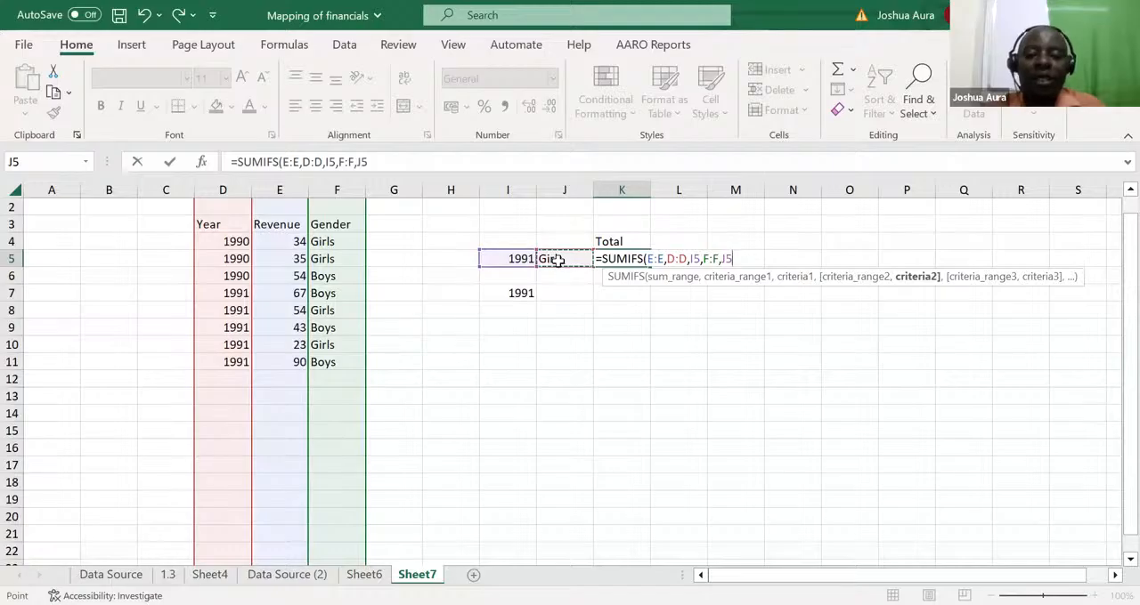
key("ctrl+Return")
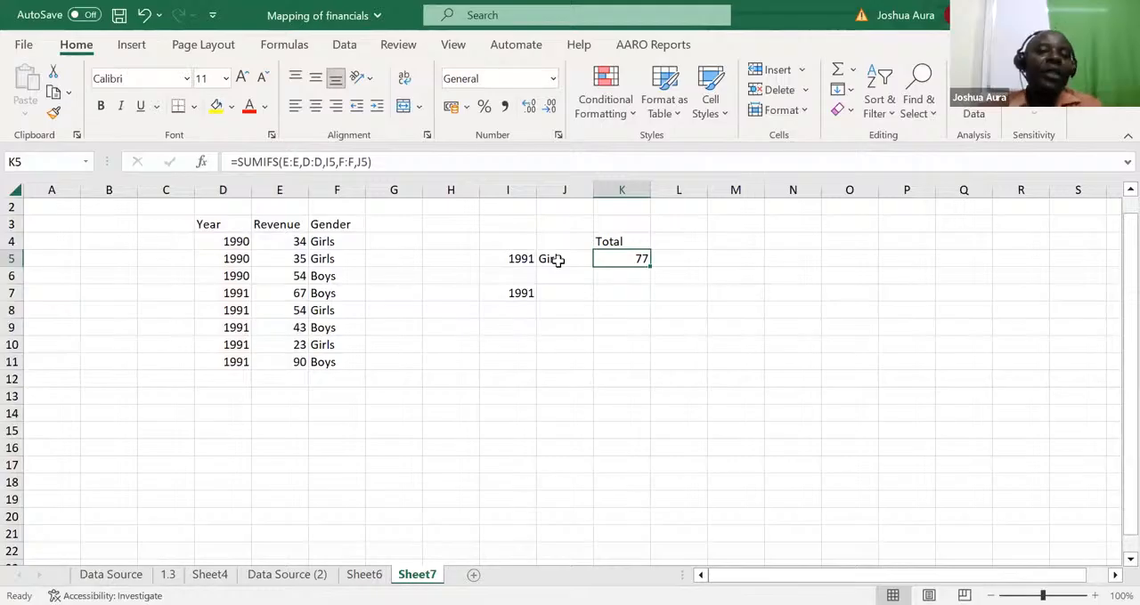
left_click(563, 260)
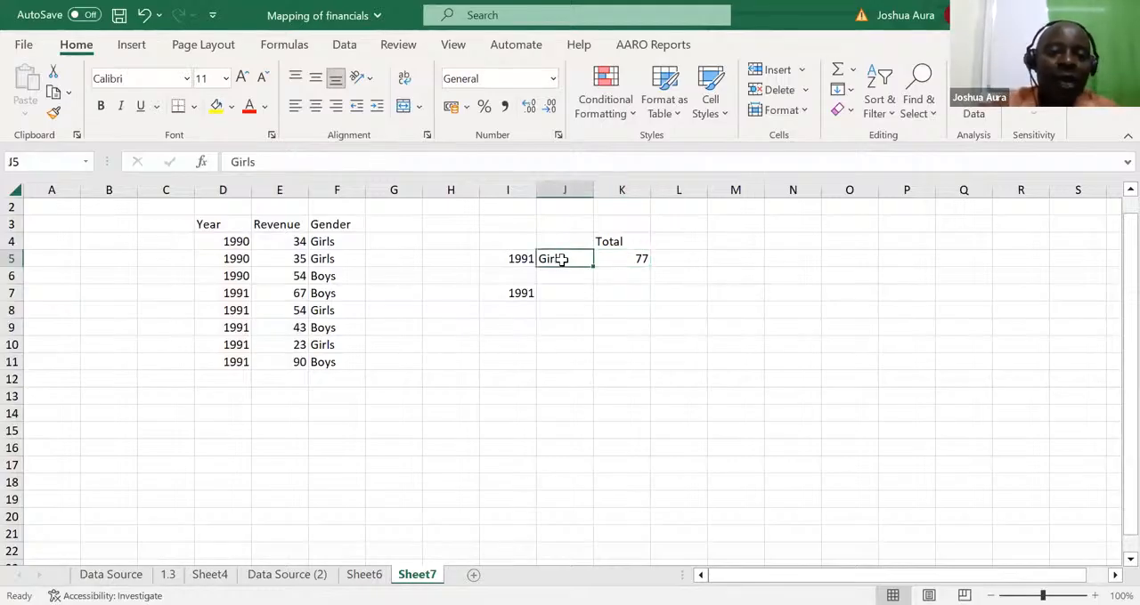
Change the SUMIFS criteria on Sheet7 to the gender boys in J5 and the year 1990 in I5
type("boys")
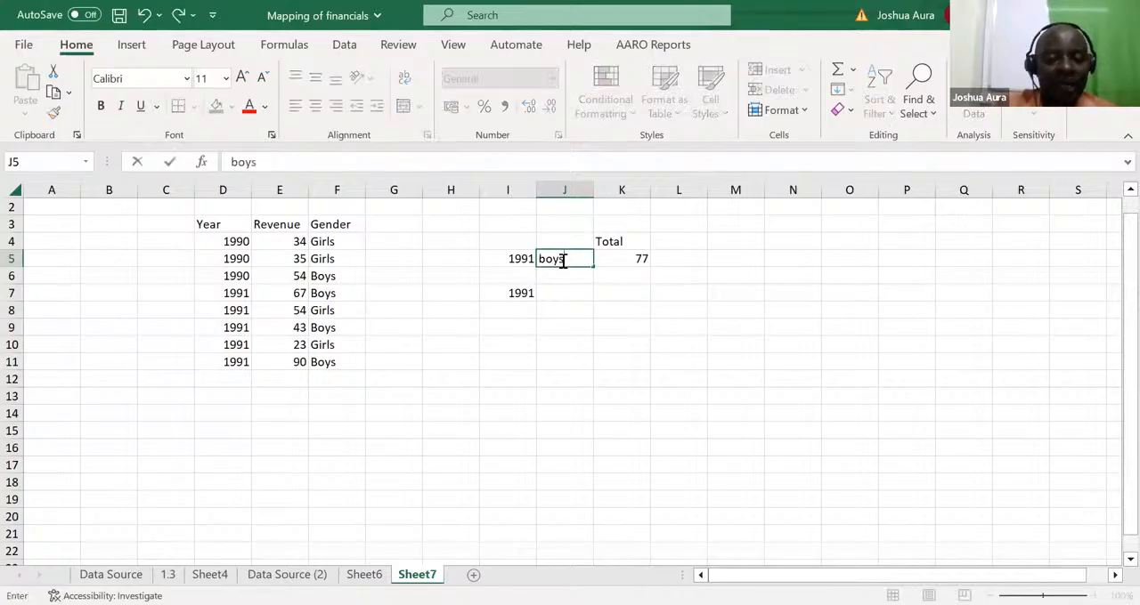
key("Return")
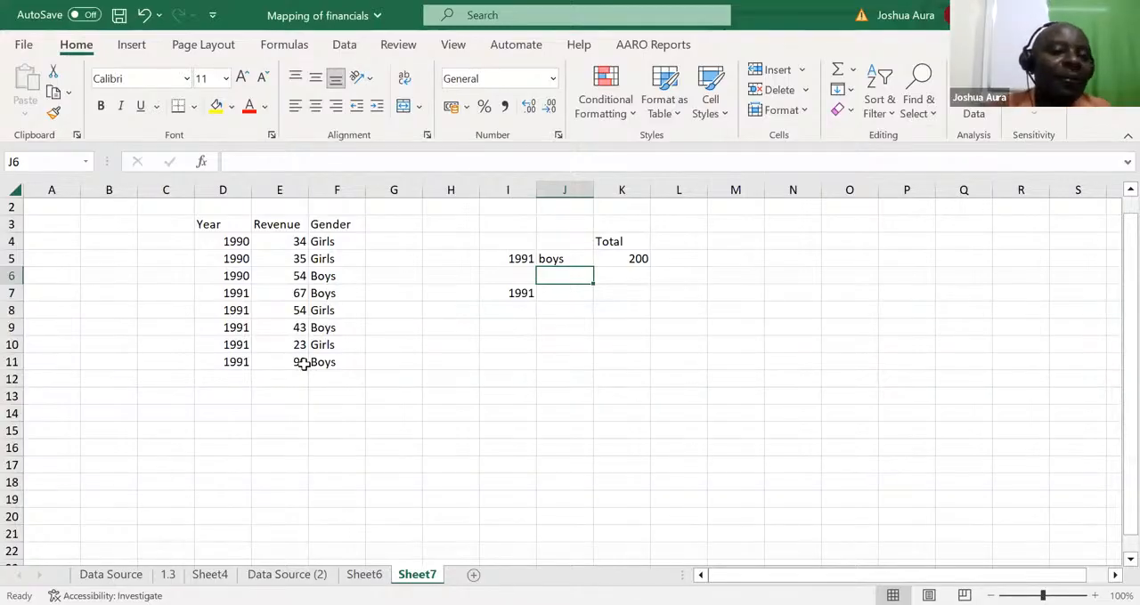
left_click(523, 261)
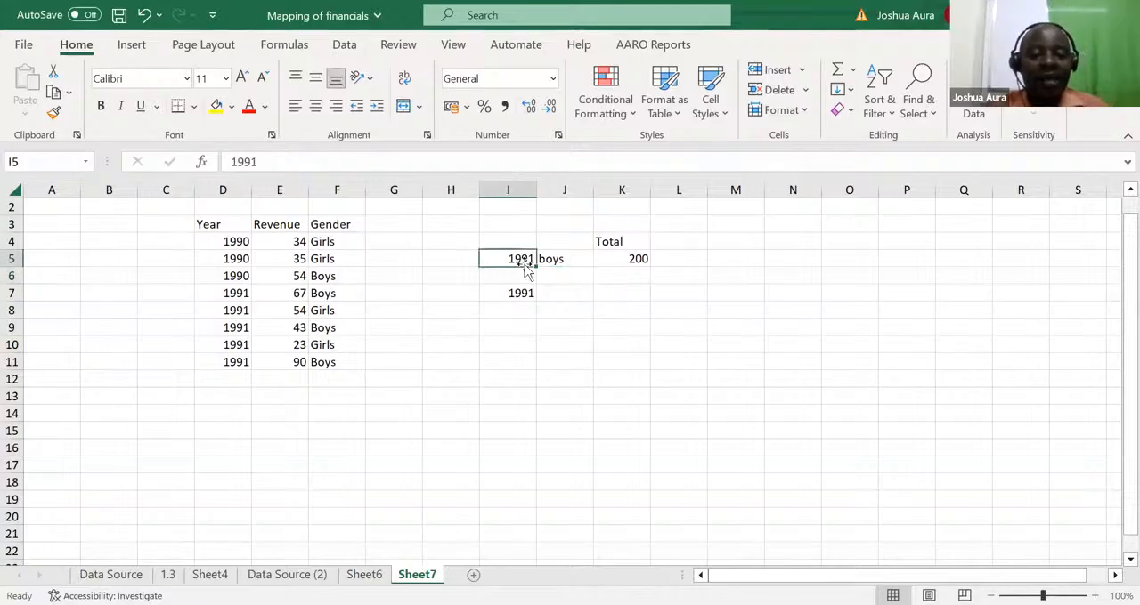
double_click(524, 265)
key("BackSpace")
type("0")
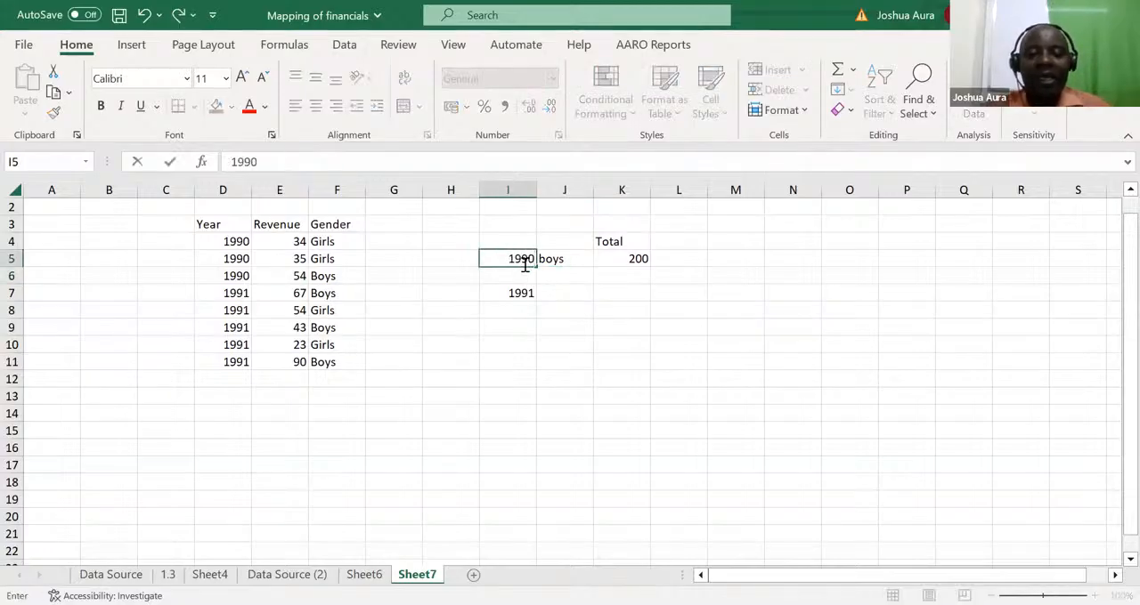
key("Return")
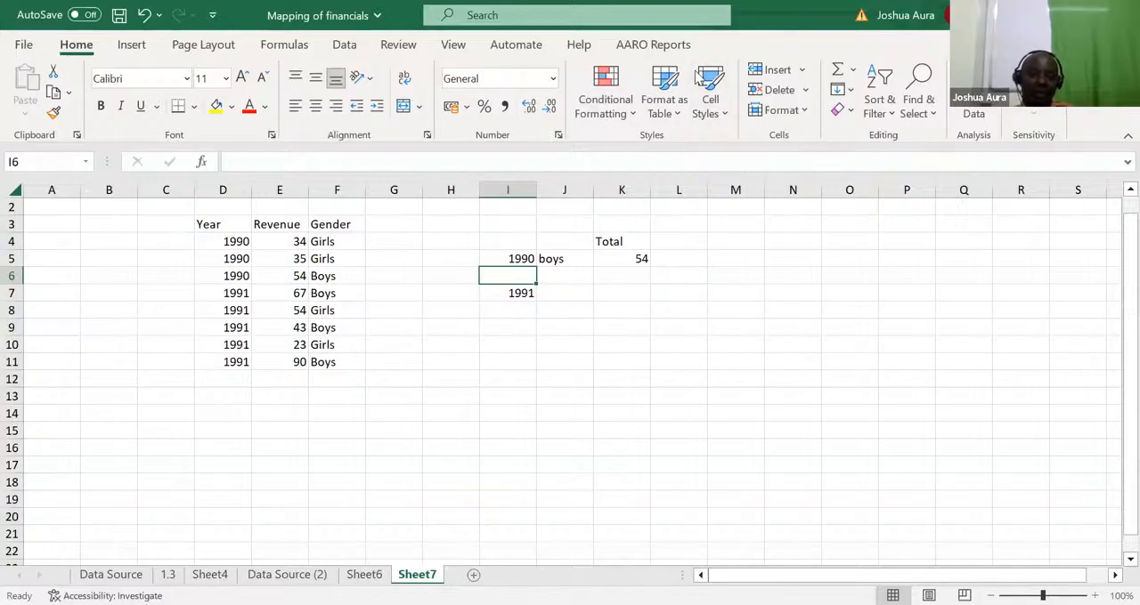
key("alt+Tab")
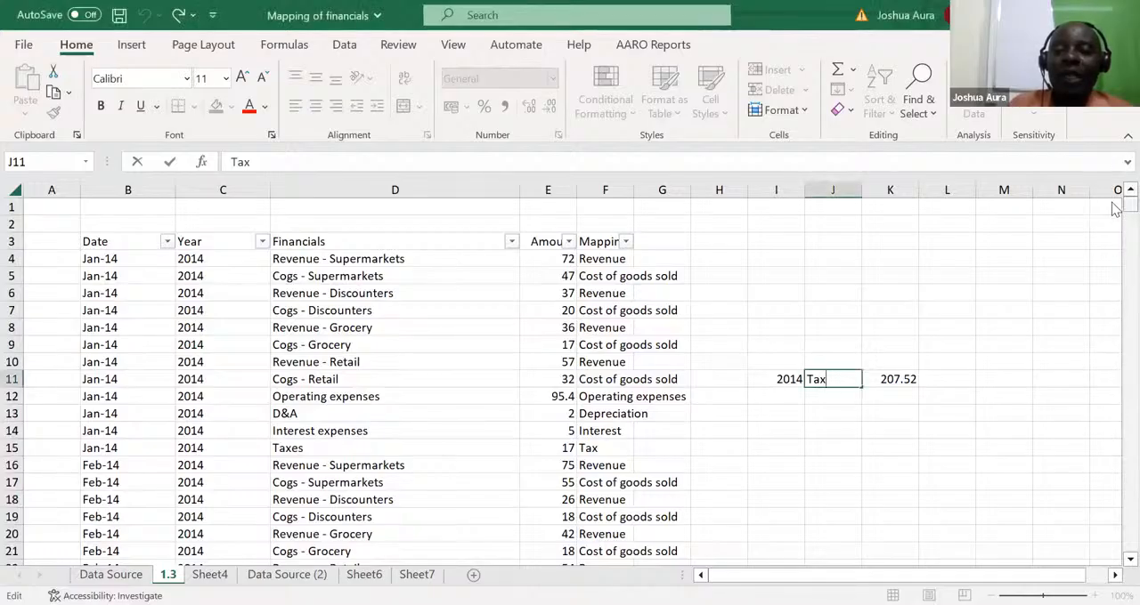
left_click_drag(1117, 207, 1115, 149)
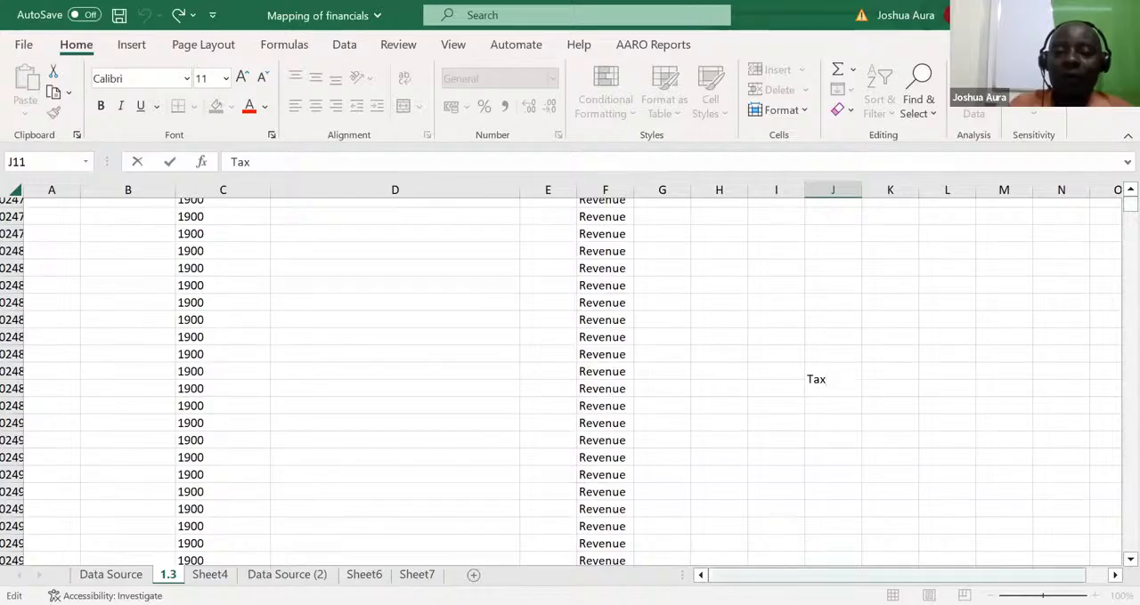
left_click_drag(894, 576, 757, 576)
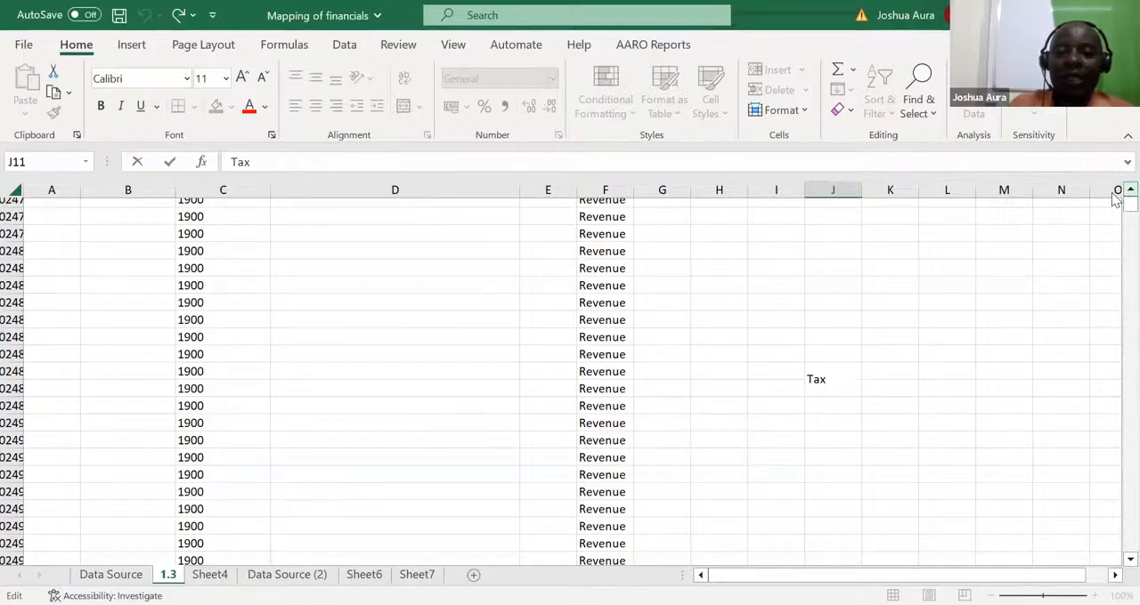
left_click(841, 241)
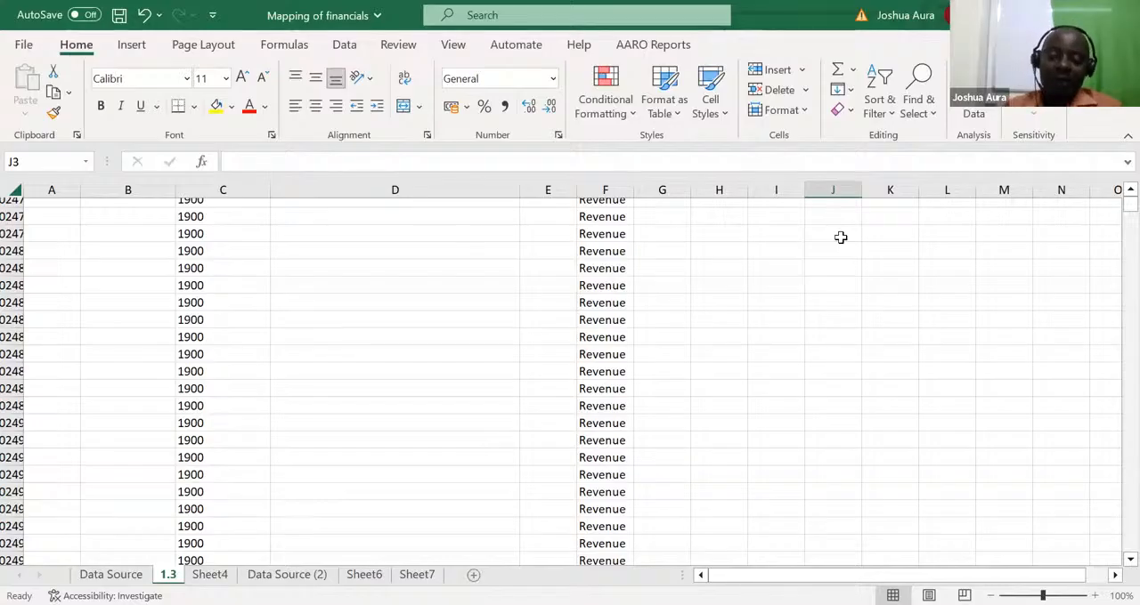
double_click(840, 237)
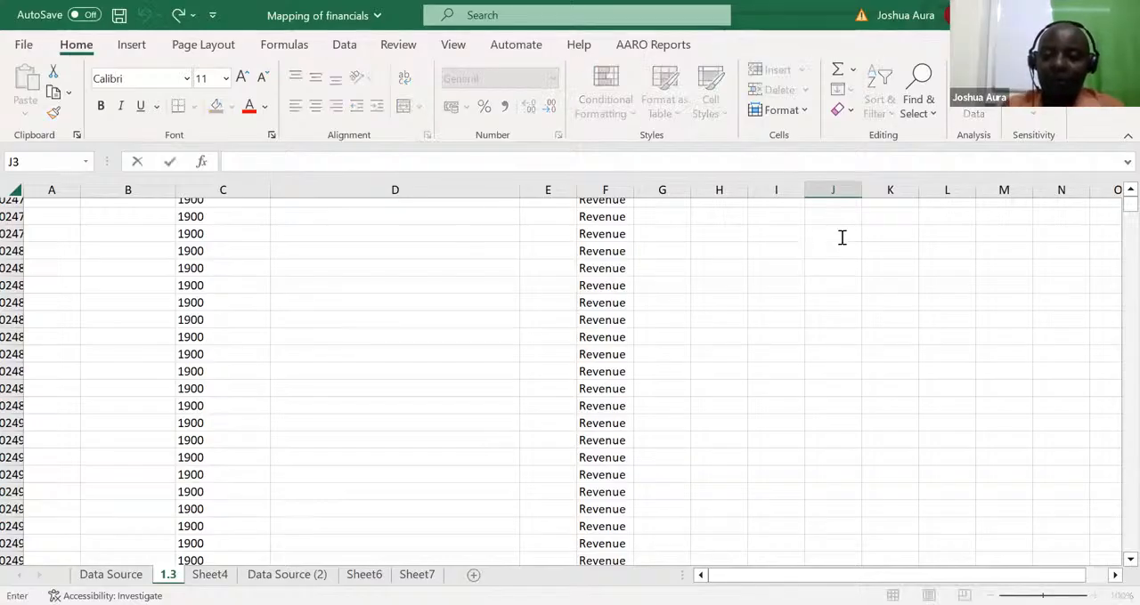
key("Escape")
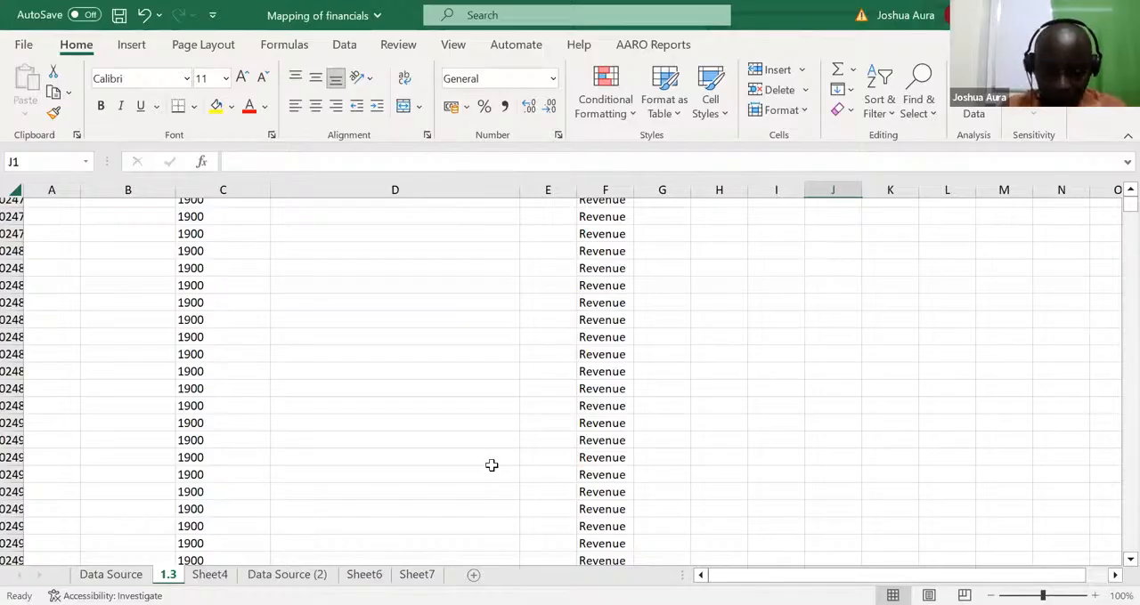
On the Data Source (2) sheet, enter the criteria year 2014 in J8 and the category Revenue in K8
left_click(287, 575)
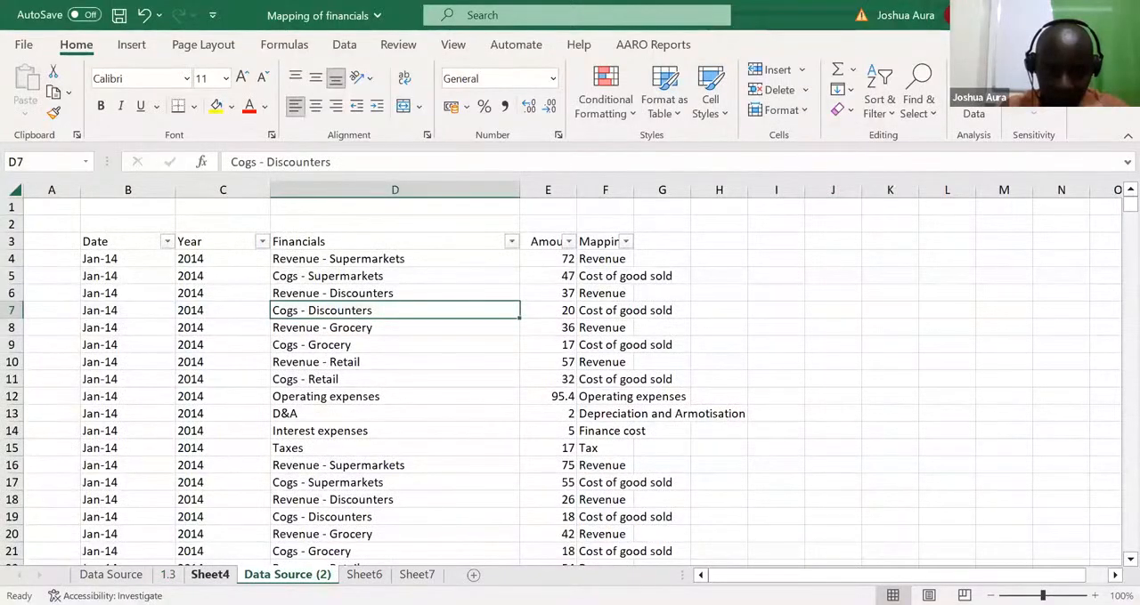
left_click(211, 575)
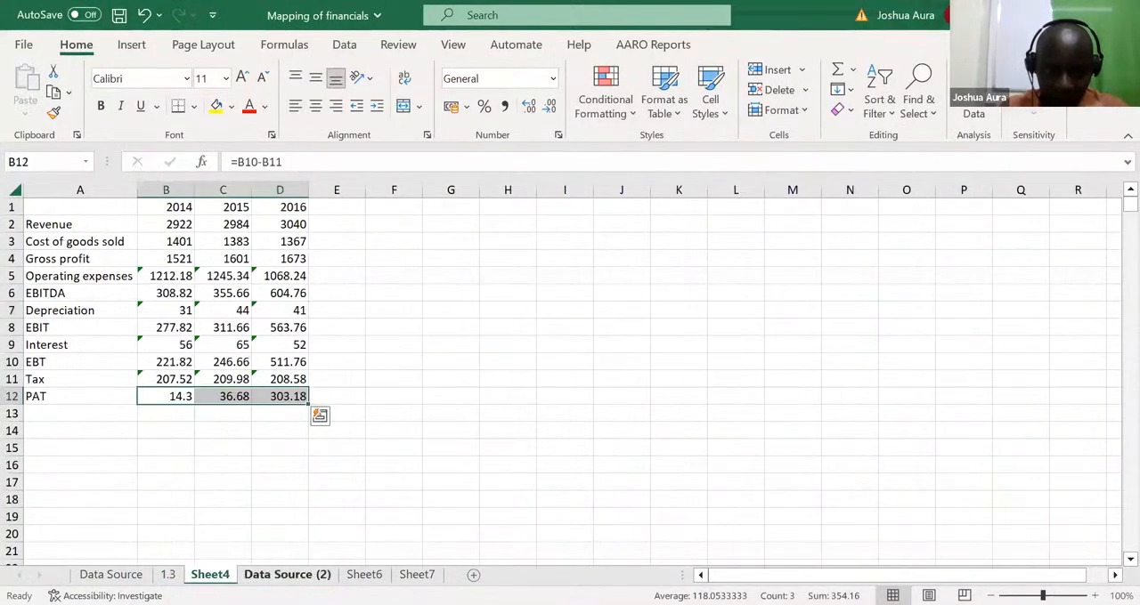
left_click(286, 575)
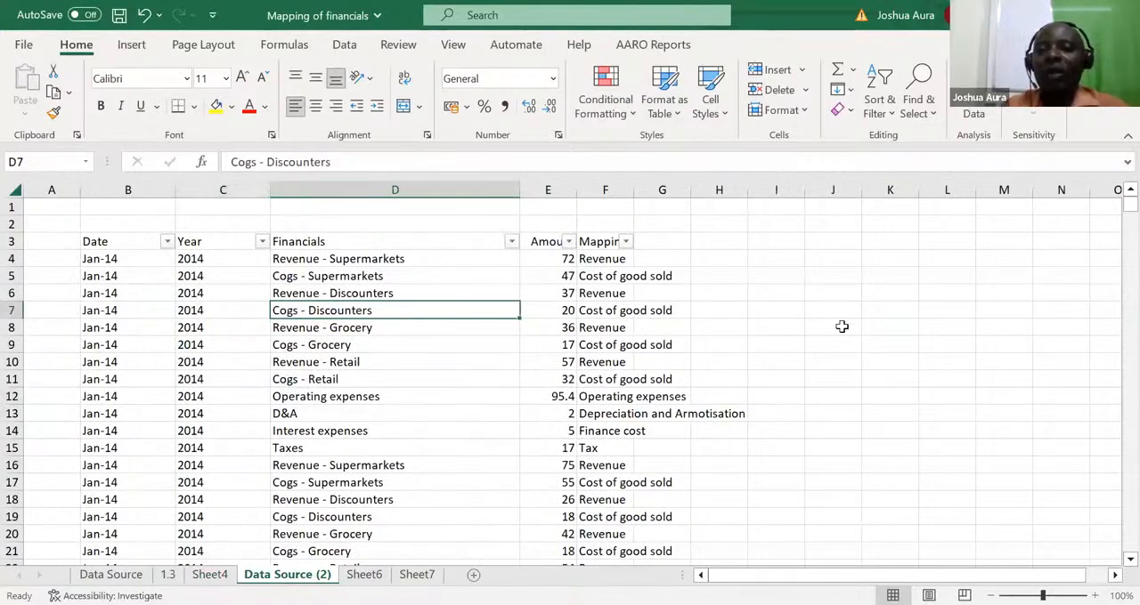
left_click(841, 327)
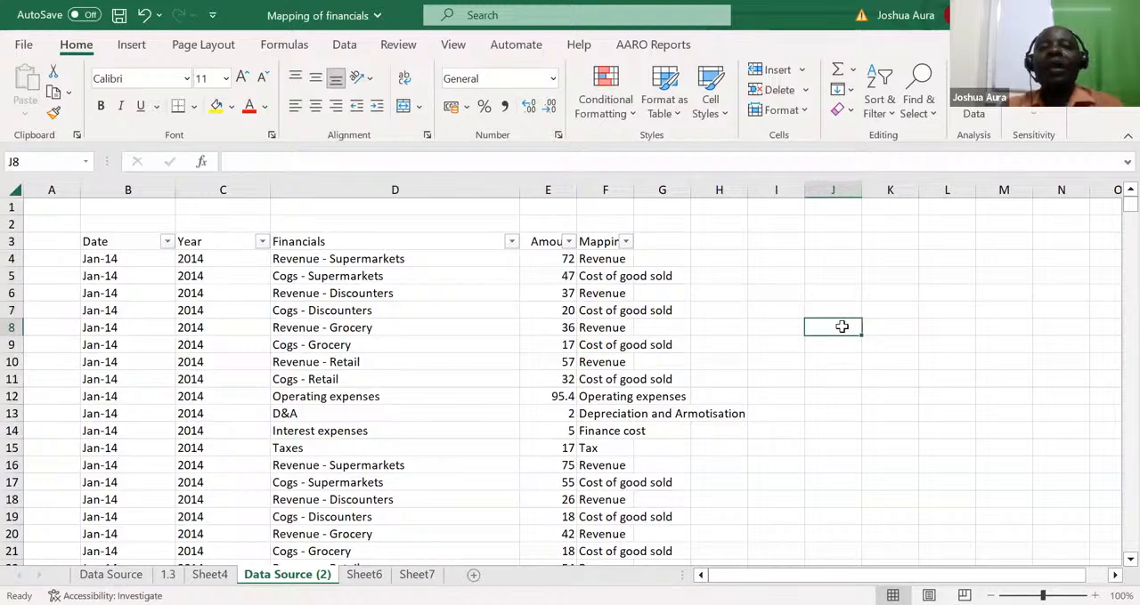
type("20")
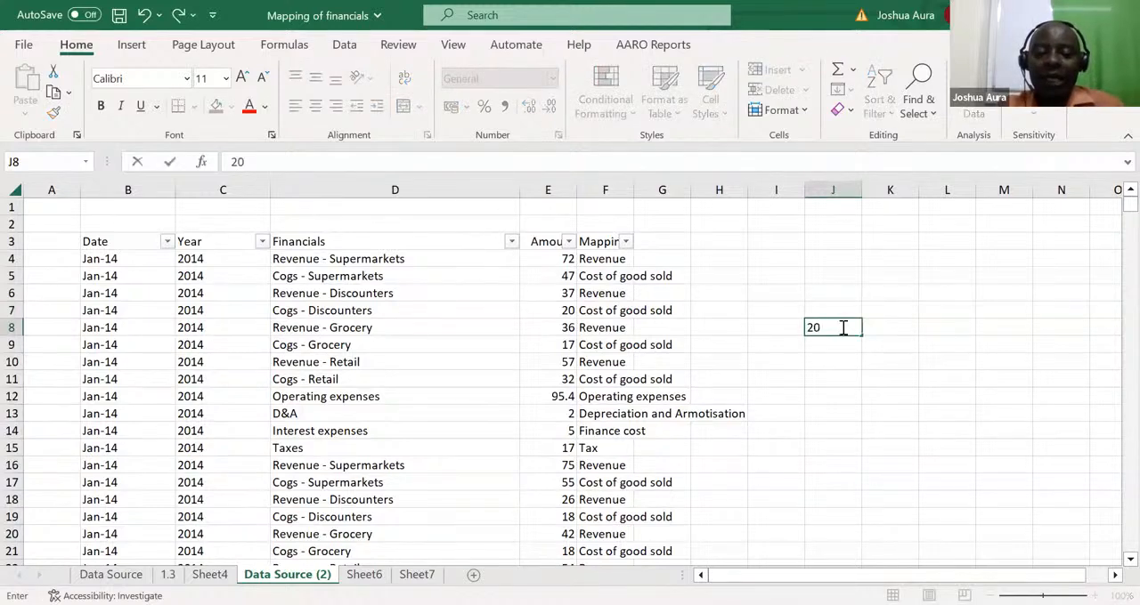
type("14")
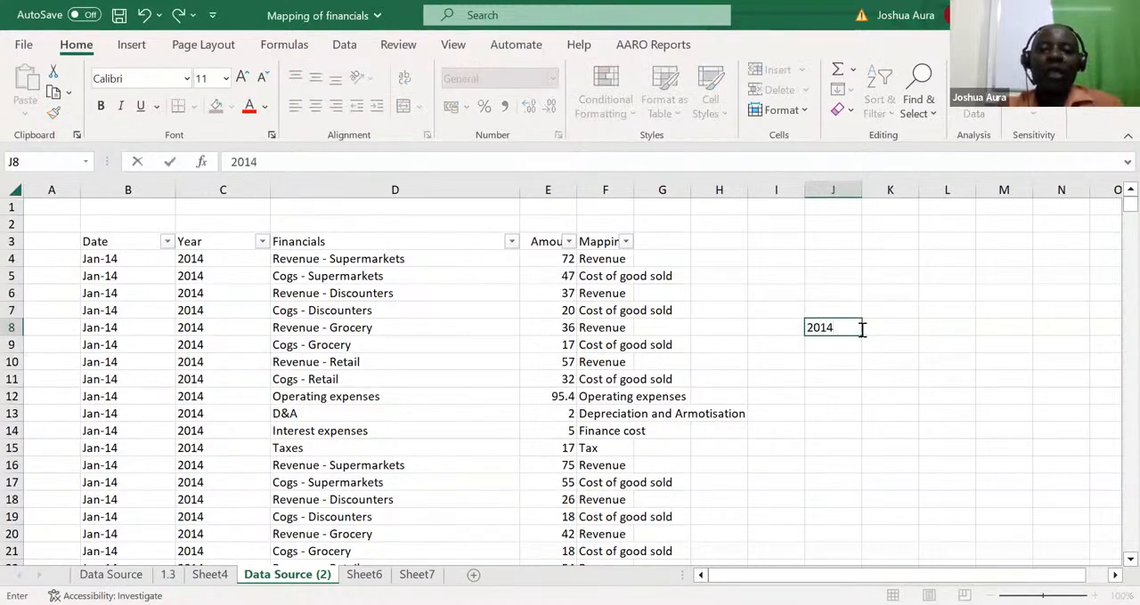
left_click(874, 327)
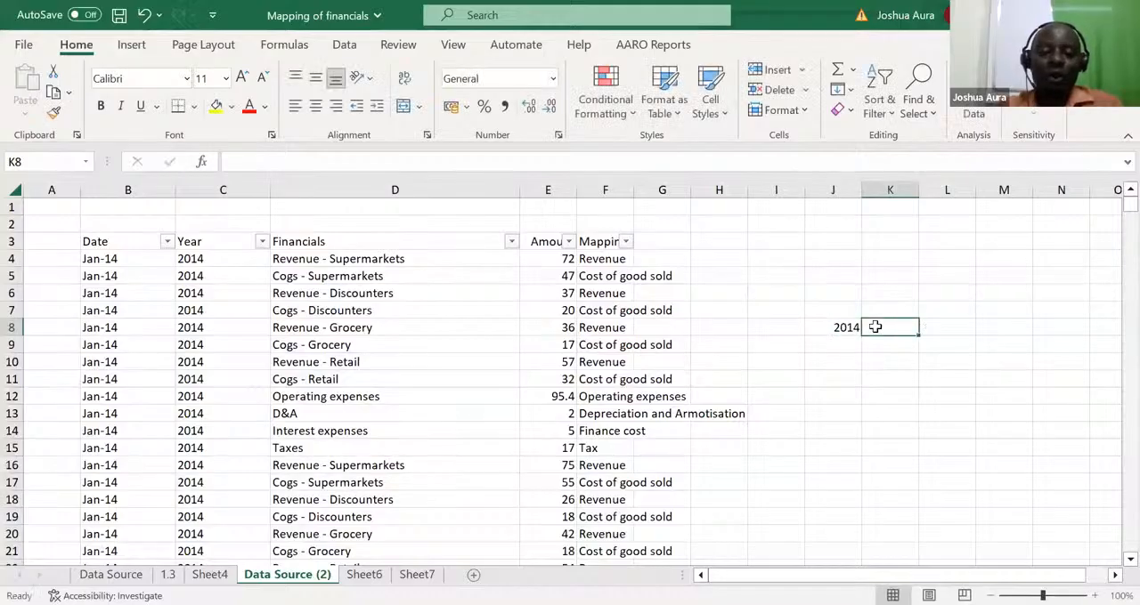
type("Rev")
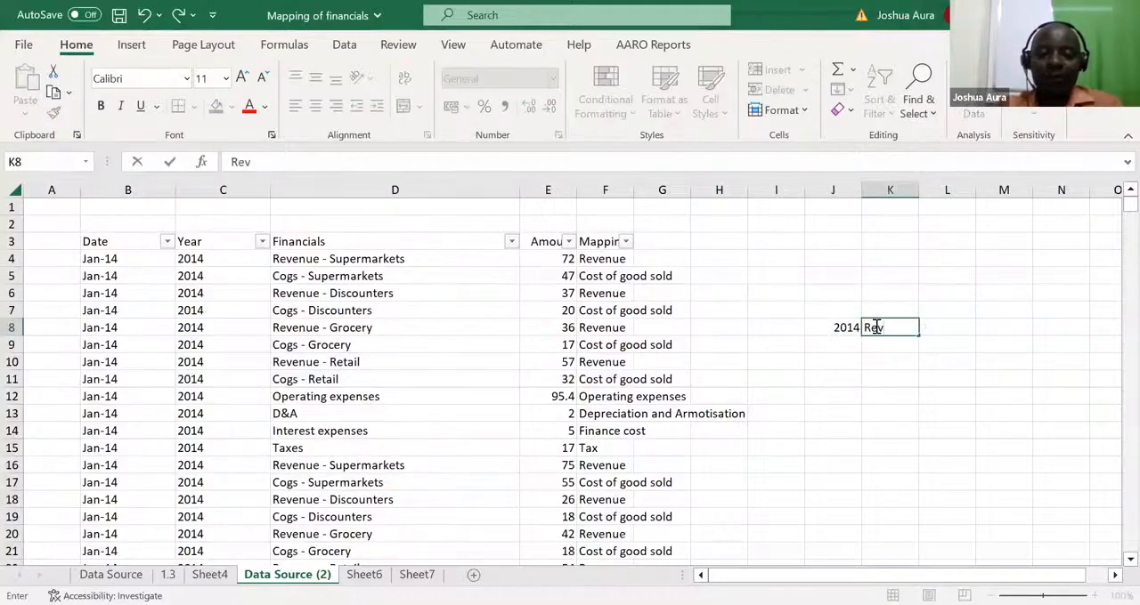
type("enue")
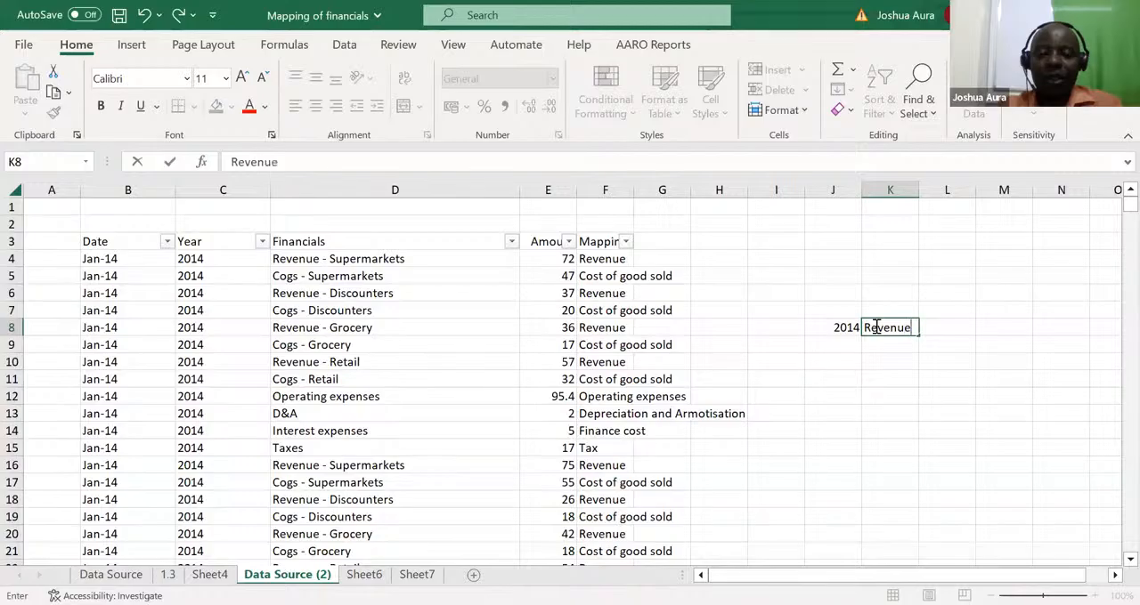
Begin a SUMIFS formula in L8 that sums column E where column C matches the year in J8
left_click(944, 325)
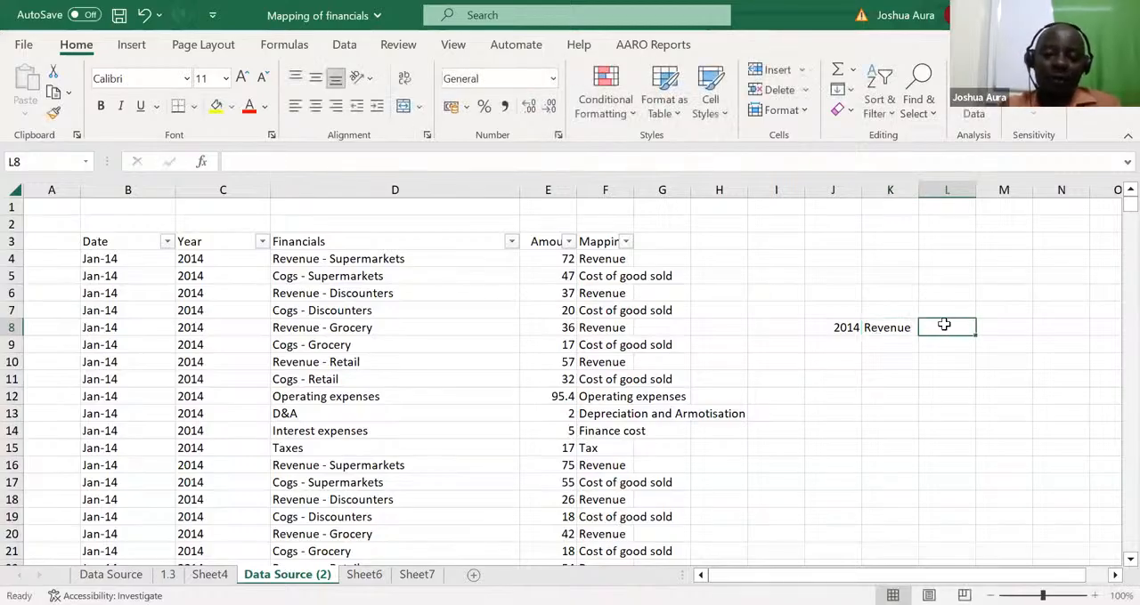
type("=")
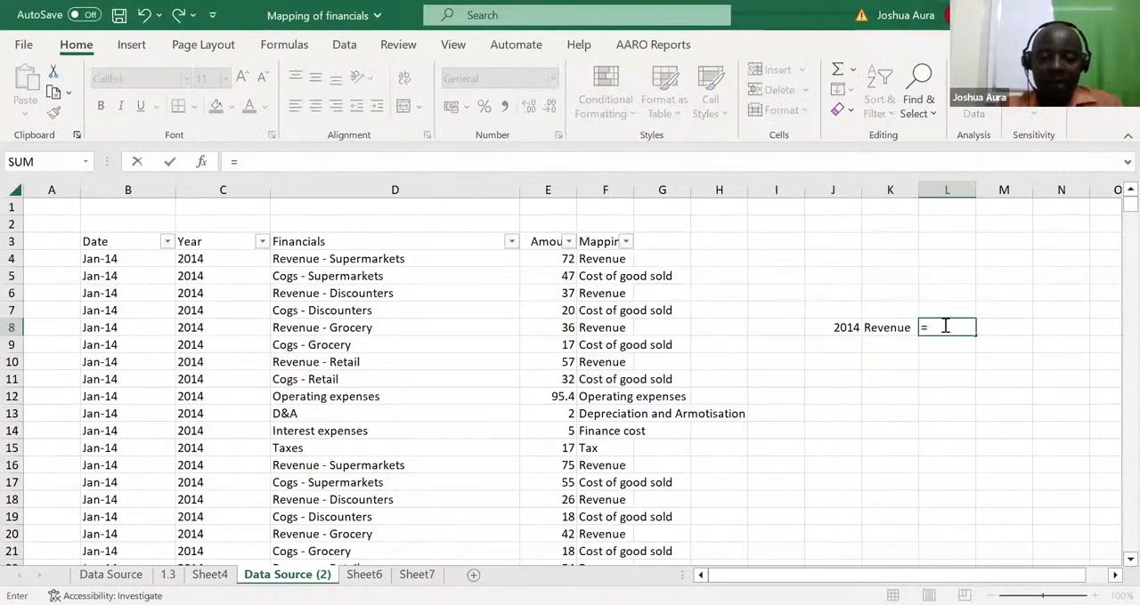
type("sumifs")
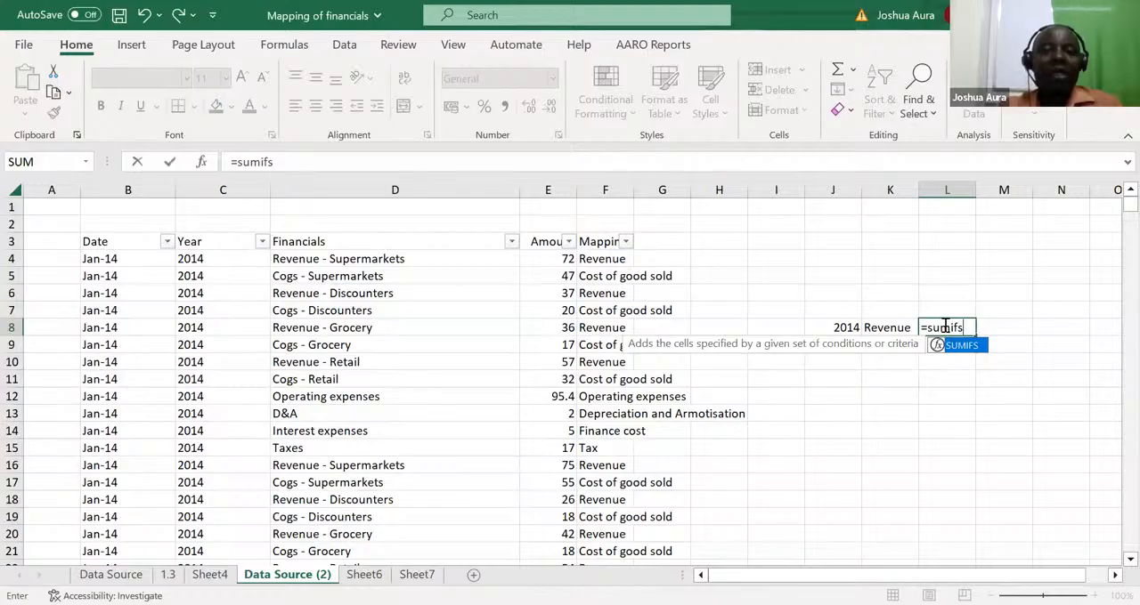
key("Tab")
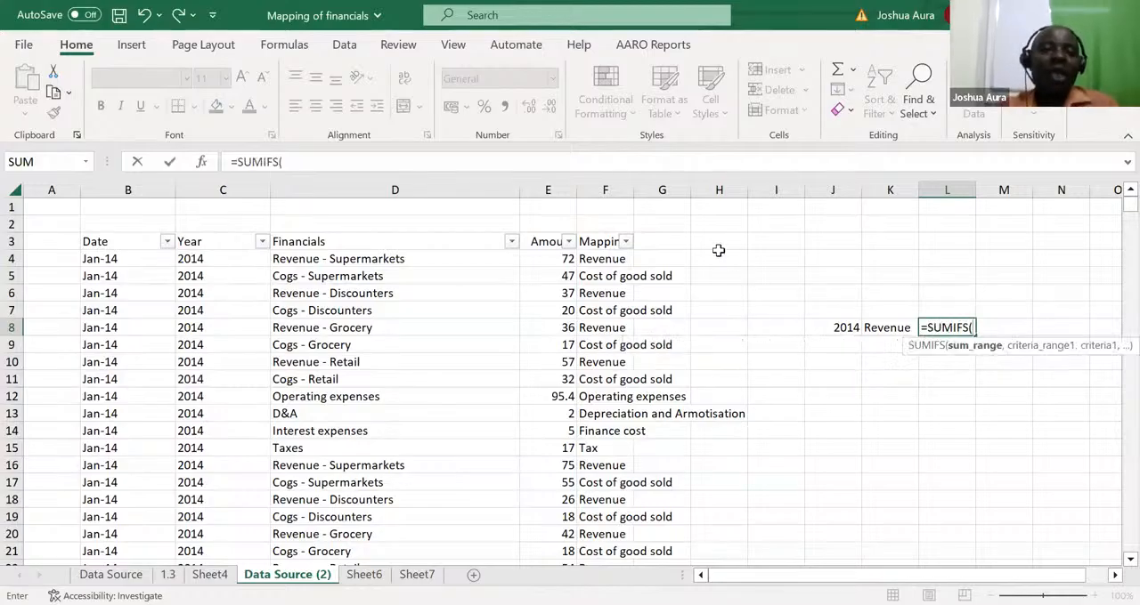
left_click(548, 189)
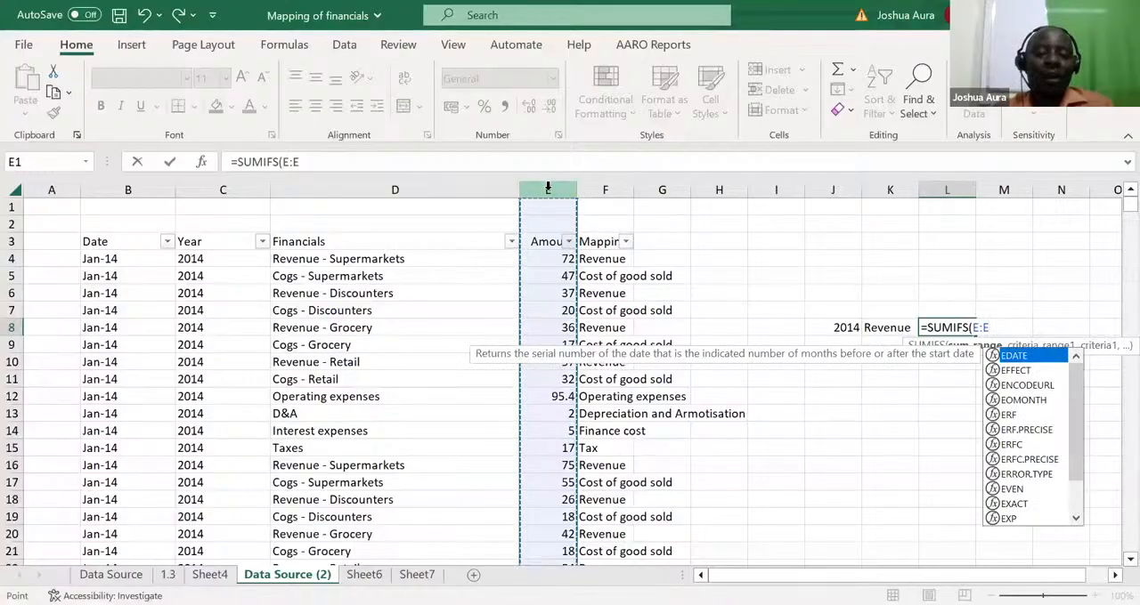
type(",")
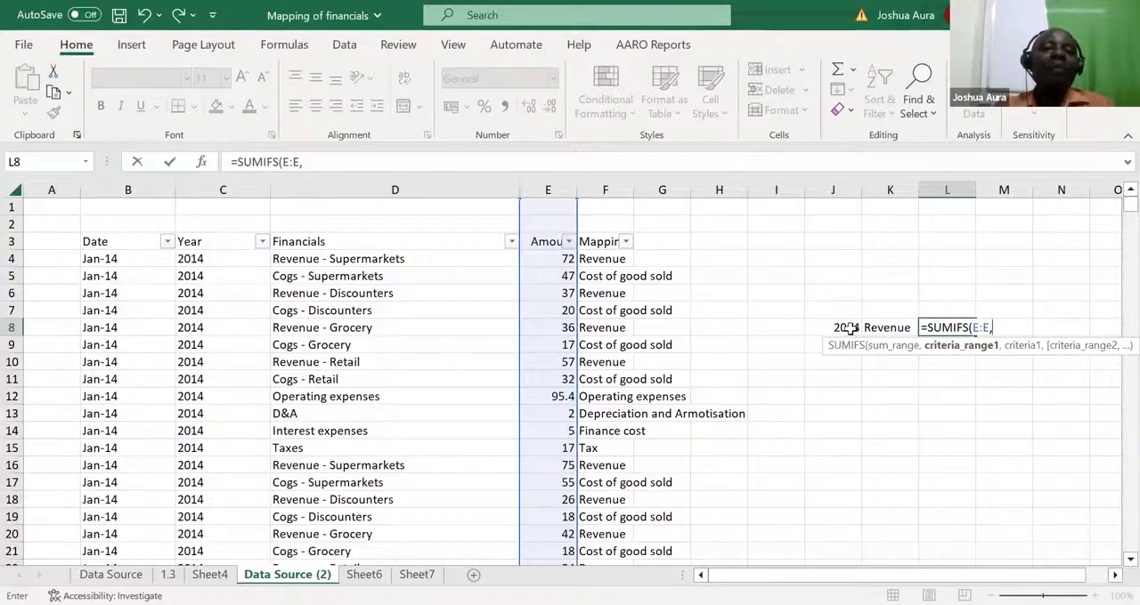
left_click(217, 189)
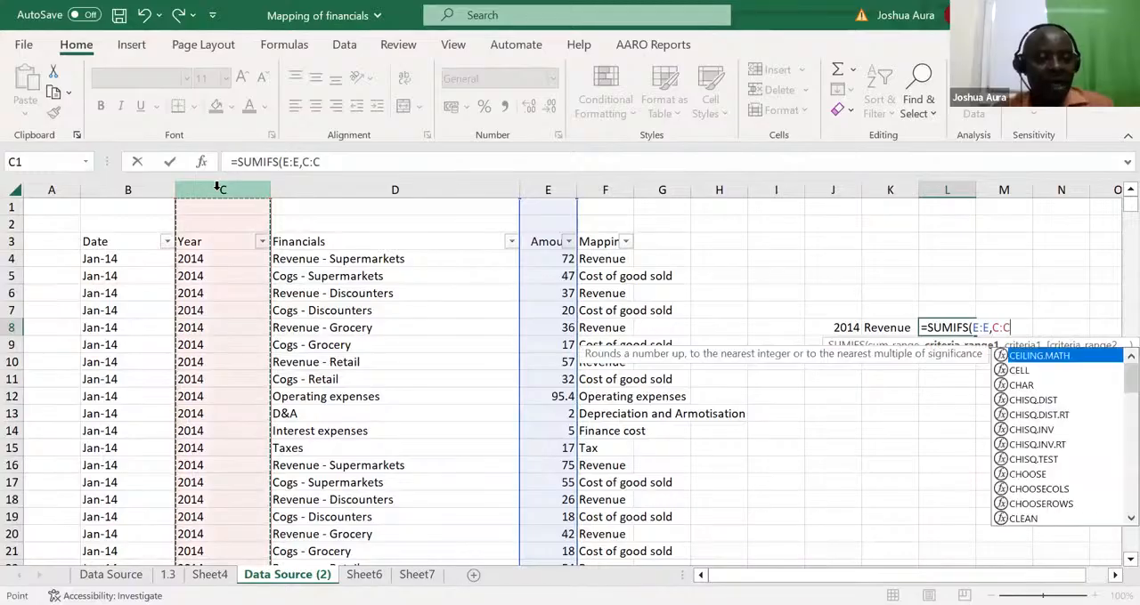
type(",")
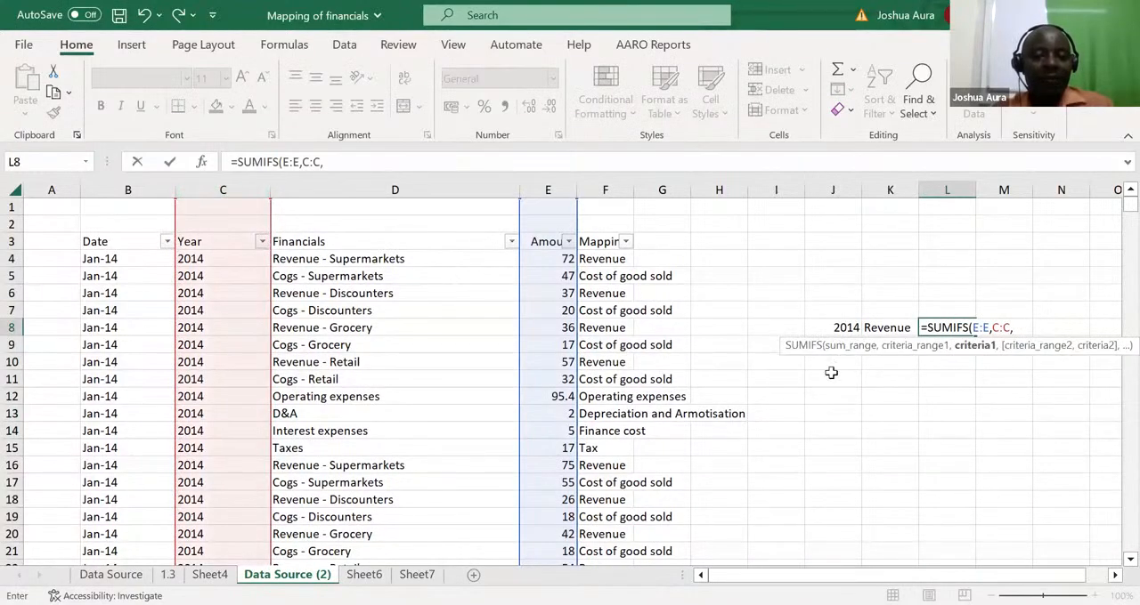
left_click(845, 328)
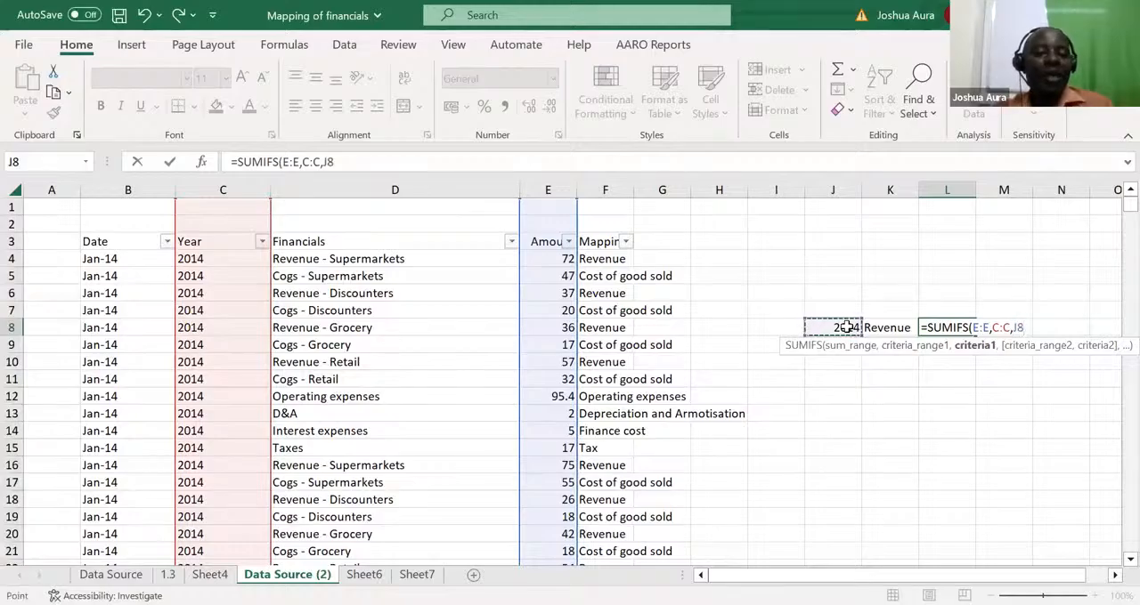
Add column F matching the category in K8 as the second SUMIFS criterion and complete the formula in L8
type(",")
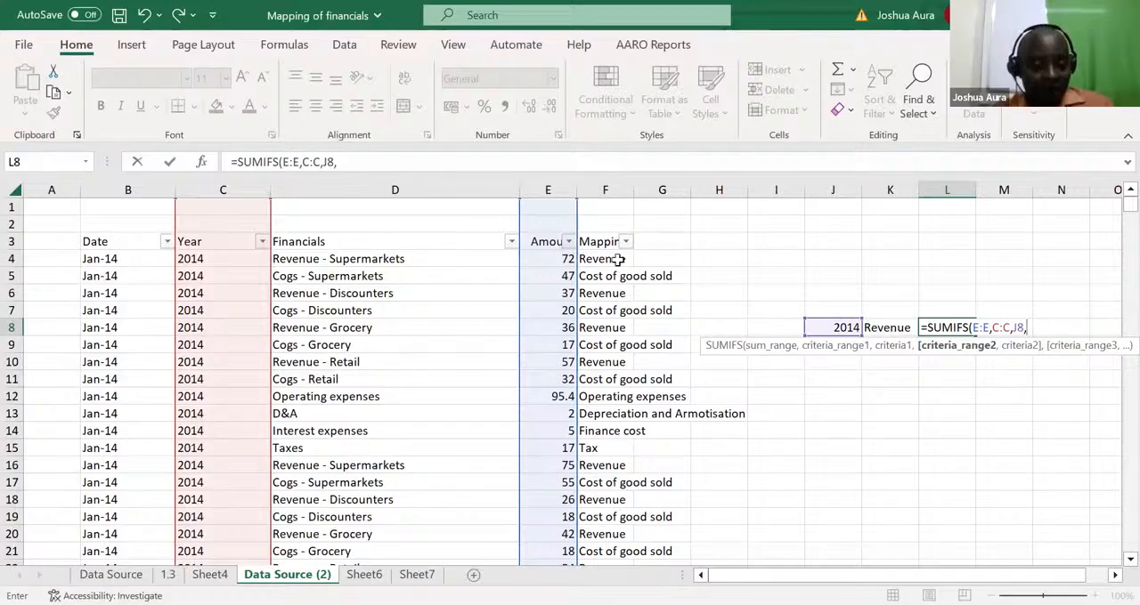
left_click(608, 189)
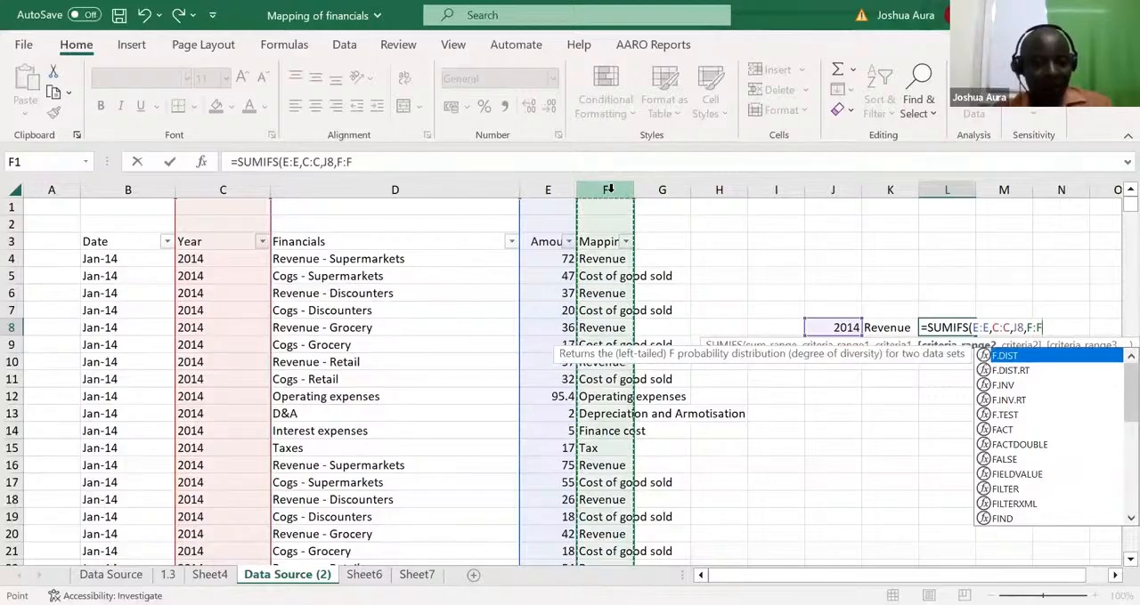
type(",")
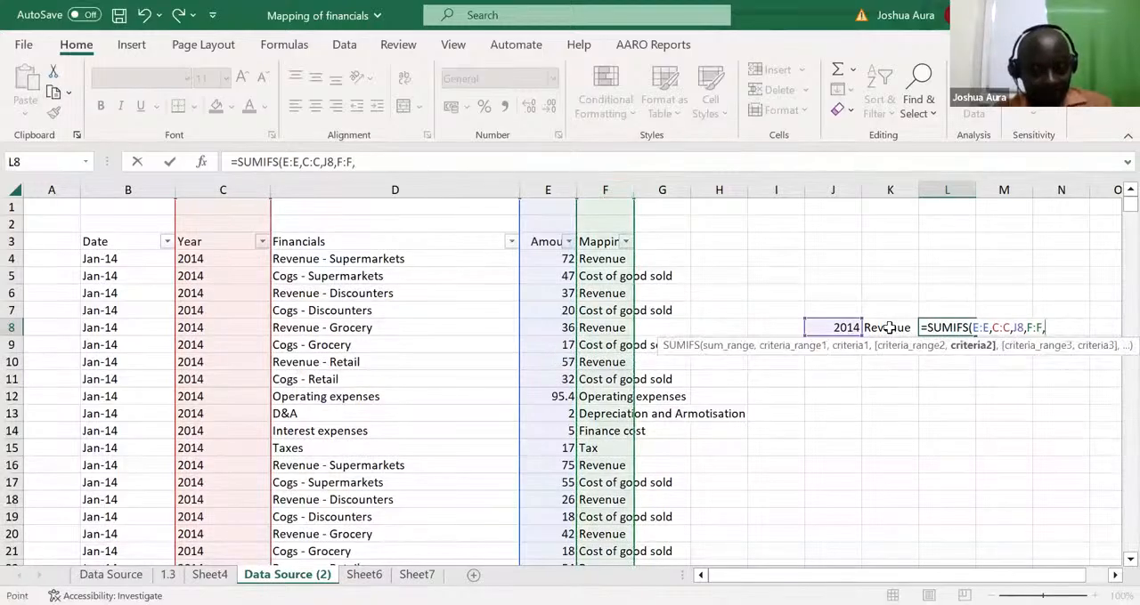
left_click(889, 328)
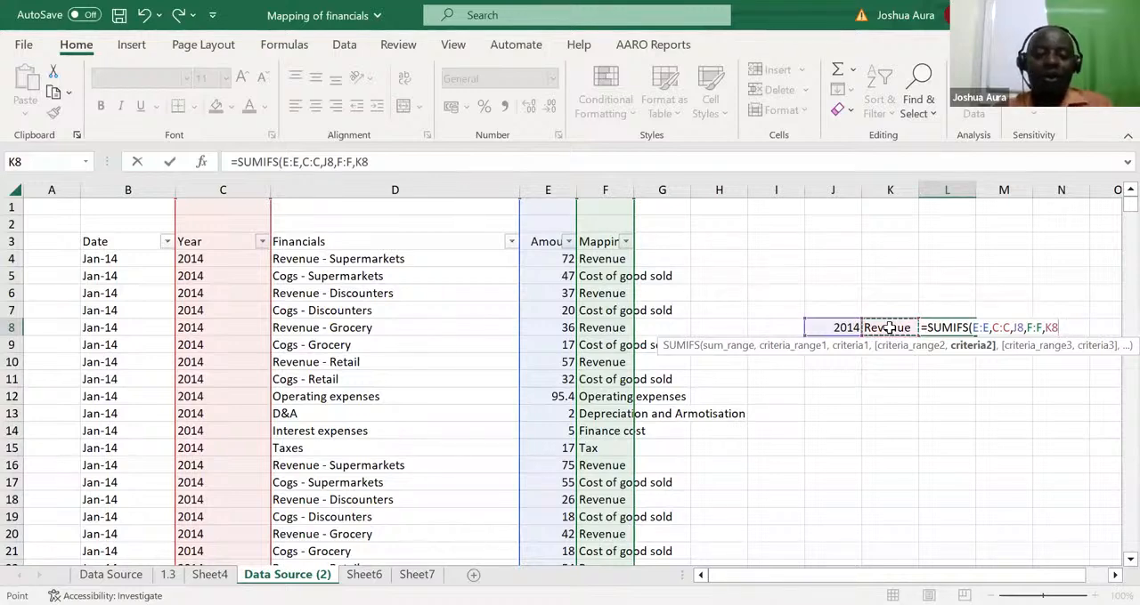
key("ctrl+Return")
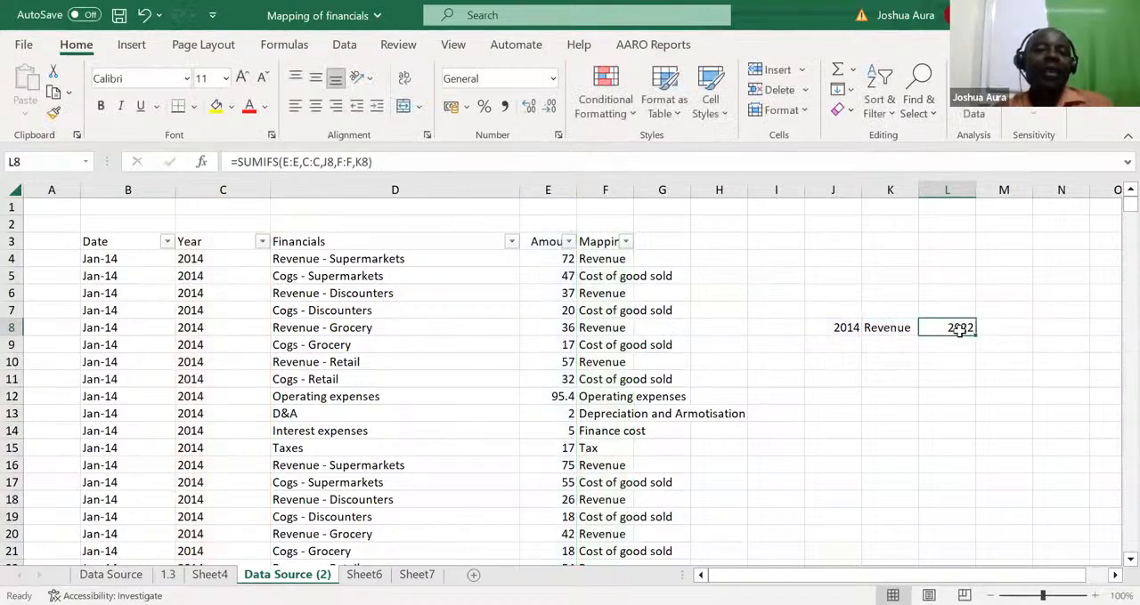
left_click(846, 327)
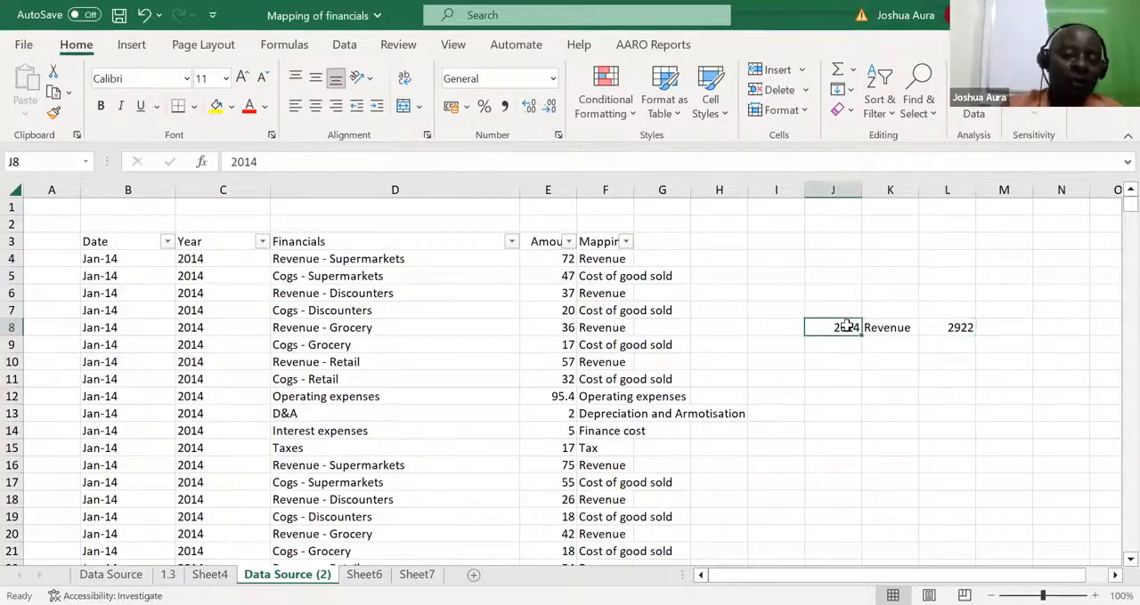
Change the SUMIFS criteria to the year 2015 in J8 and the category tax in K8
type("2015")
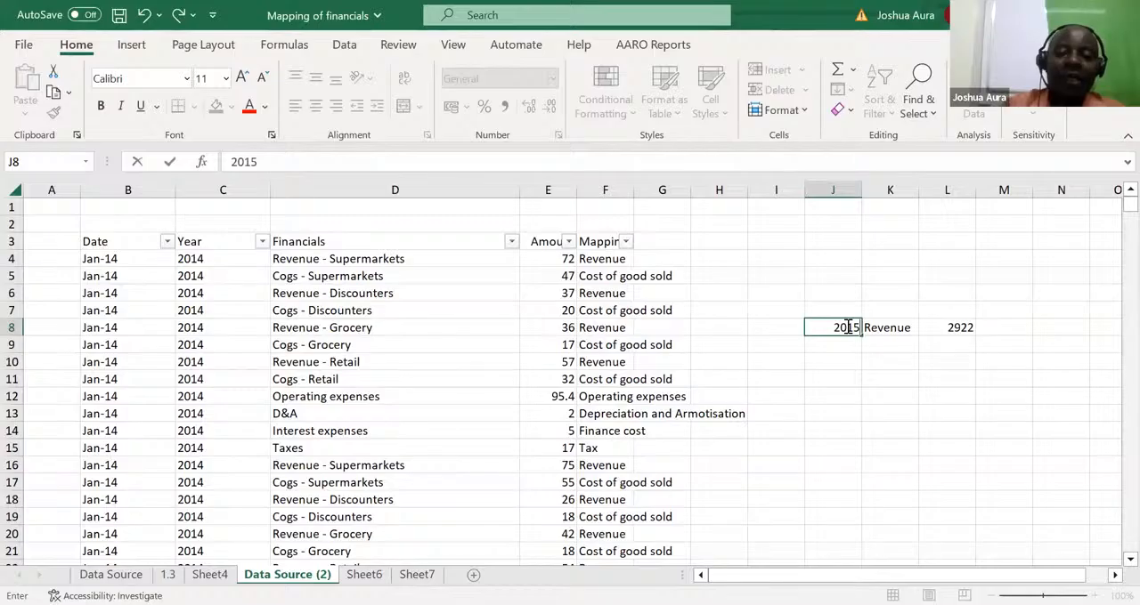
key("Return")
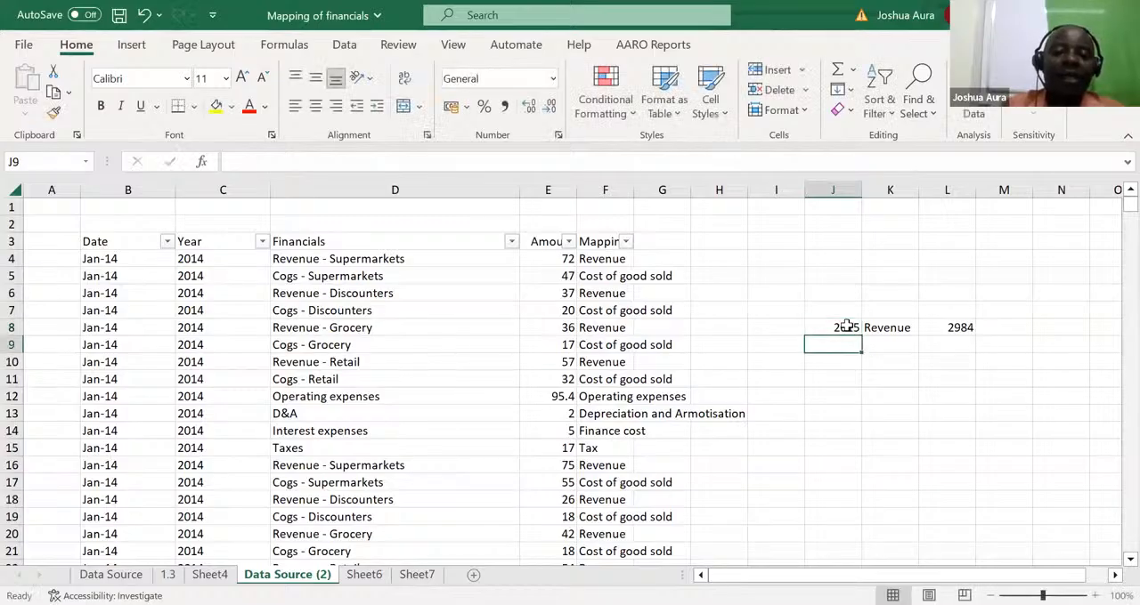
left_click(846, 327)
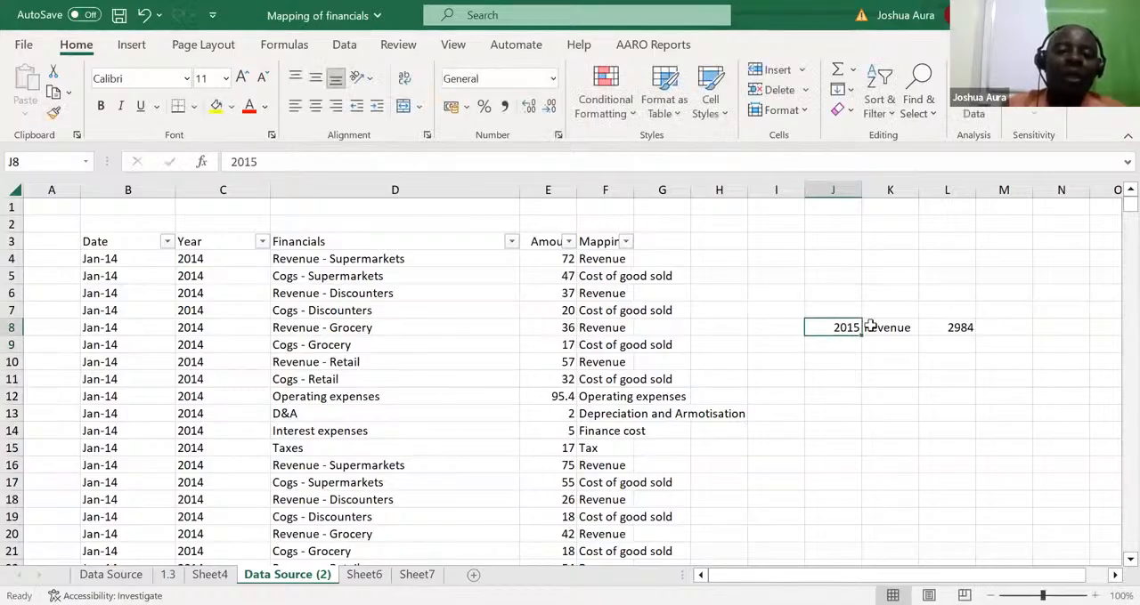
left_click(886, 328)
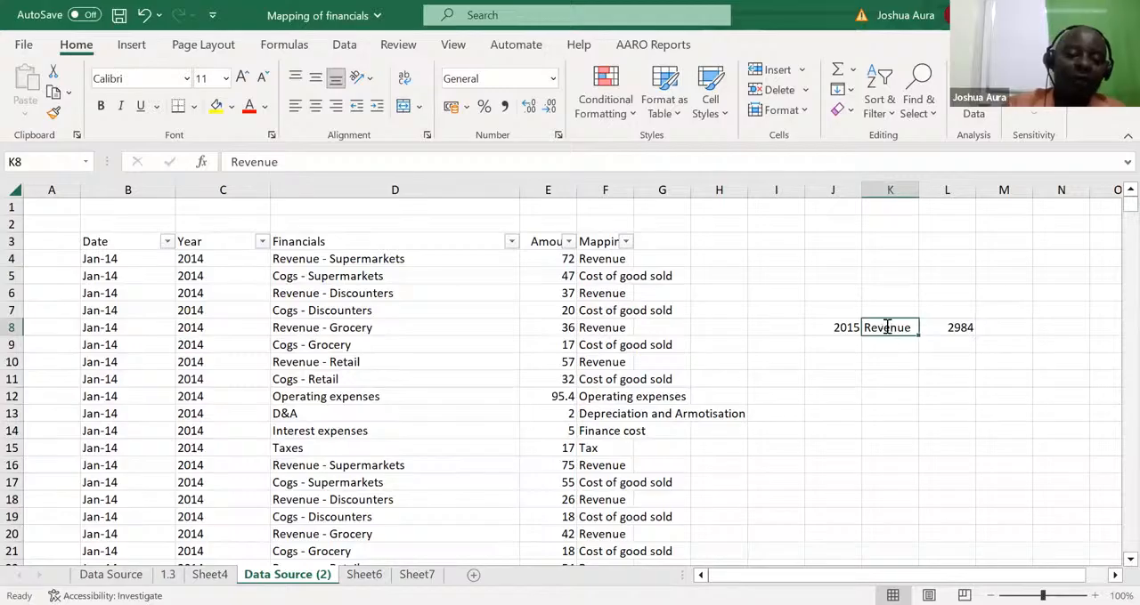
type("ta")
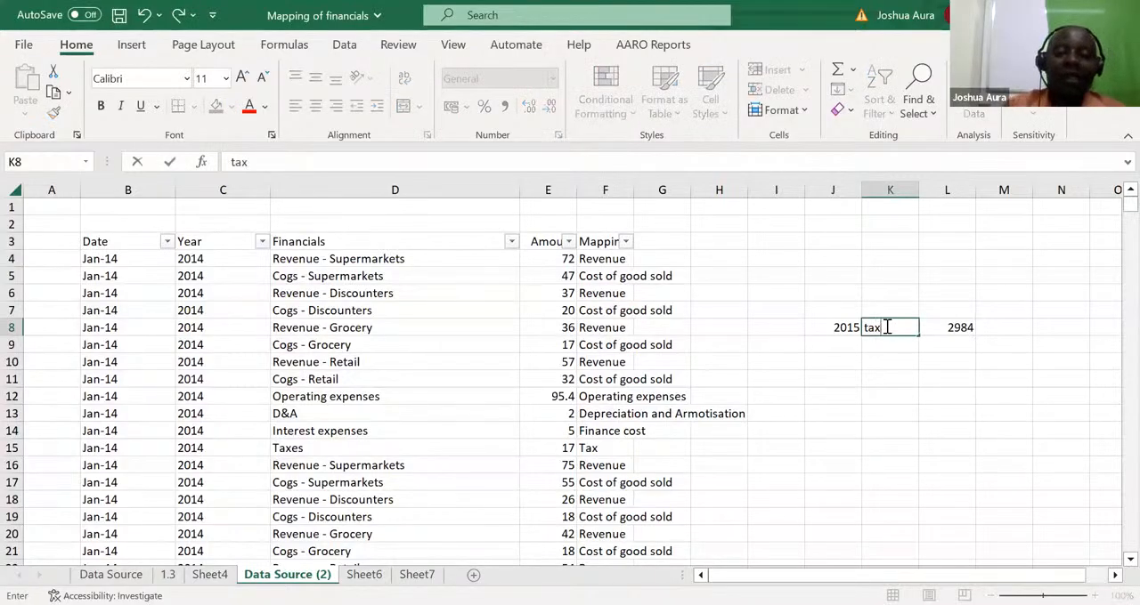
type("x")
key("Return")
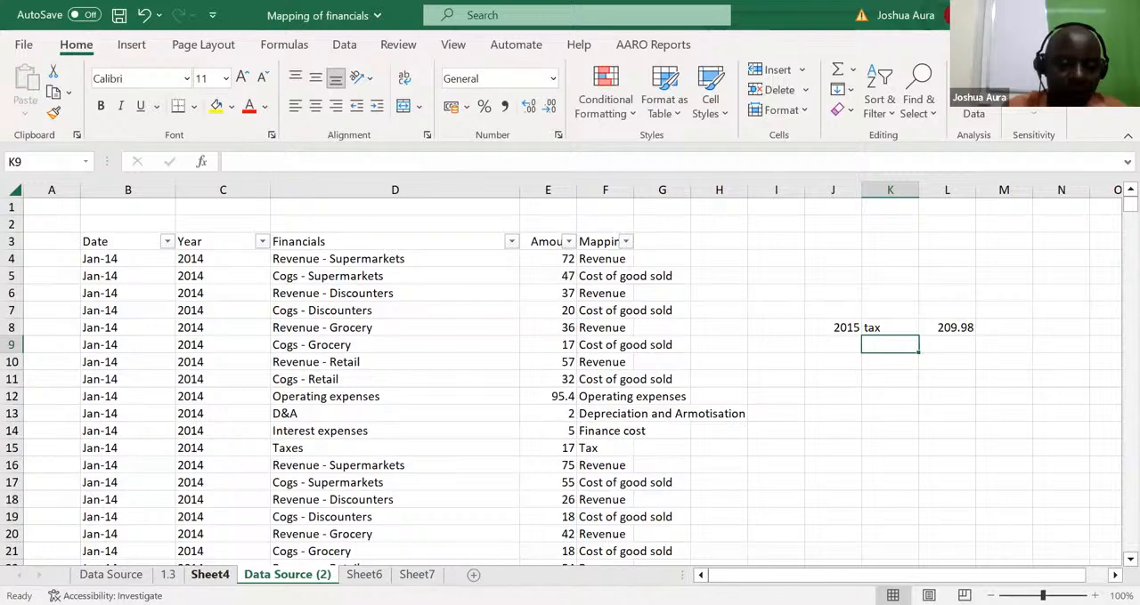
Permanently delete the worksheets Sheet4 and Data Source (2) from the workbook
left_click(110, 574)
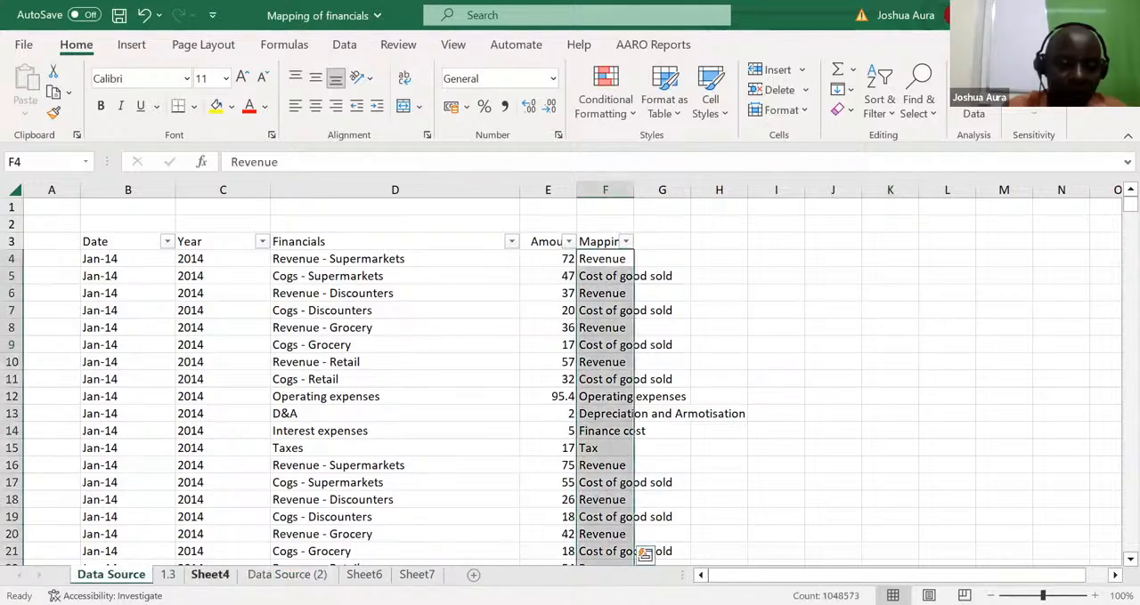
left_click(210, 574)
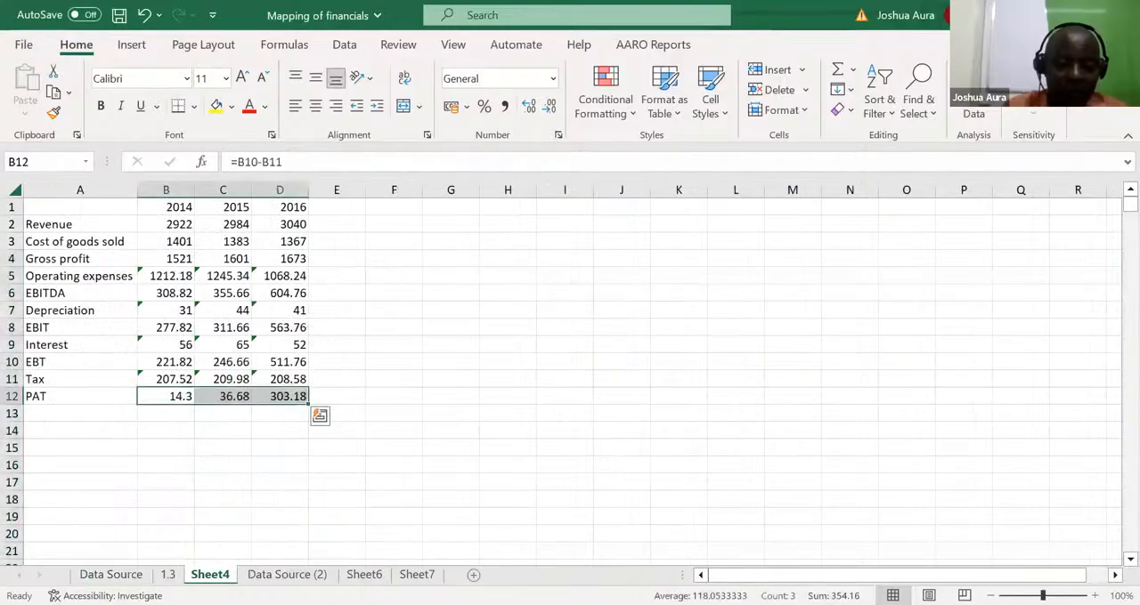
right_click(210, 574)
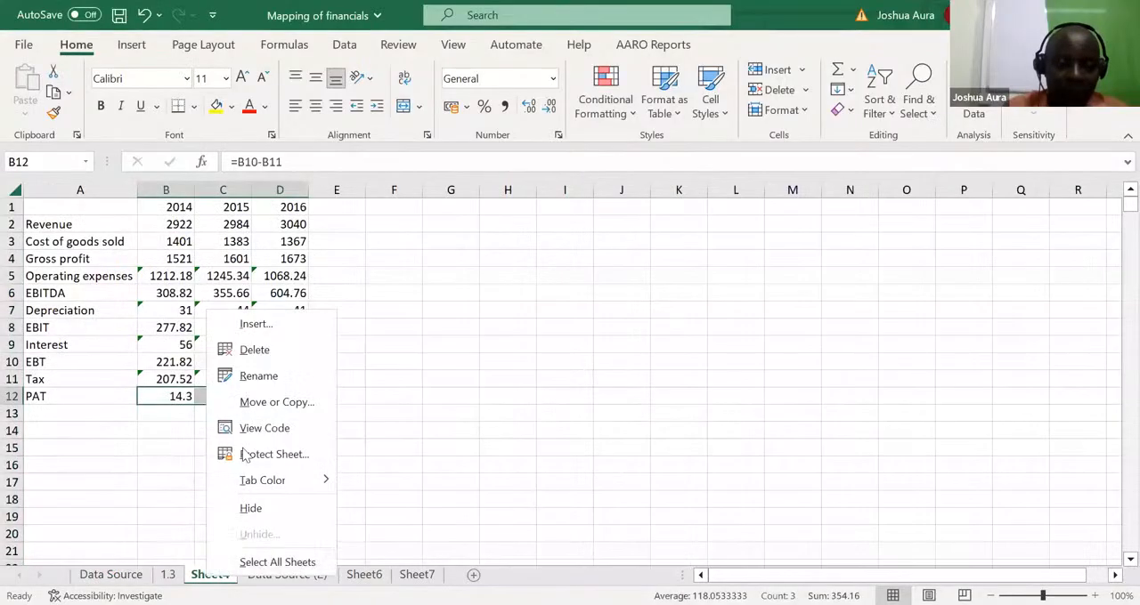
left_click(255, 350)
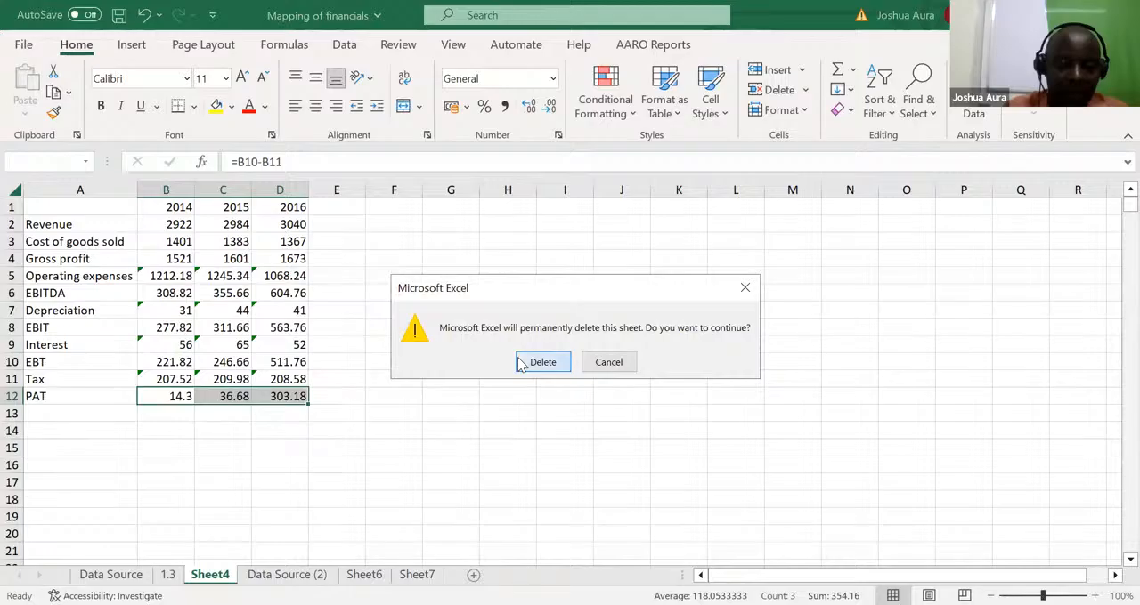
left_click(540, 362)
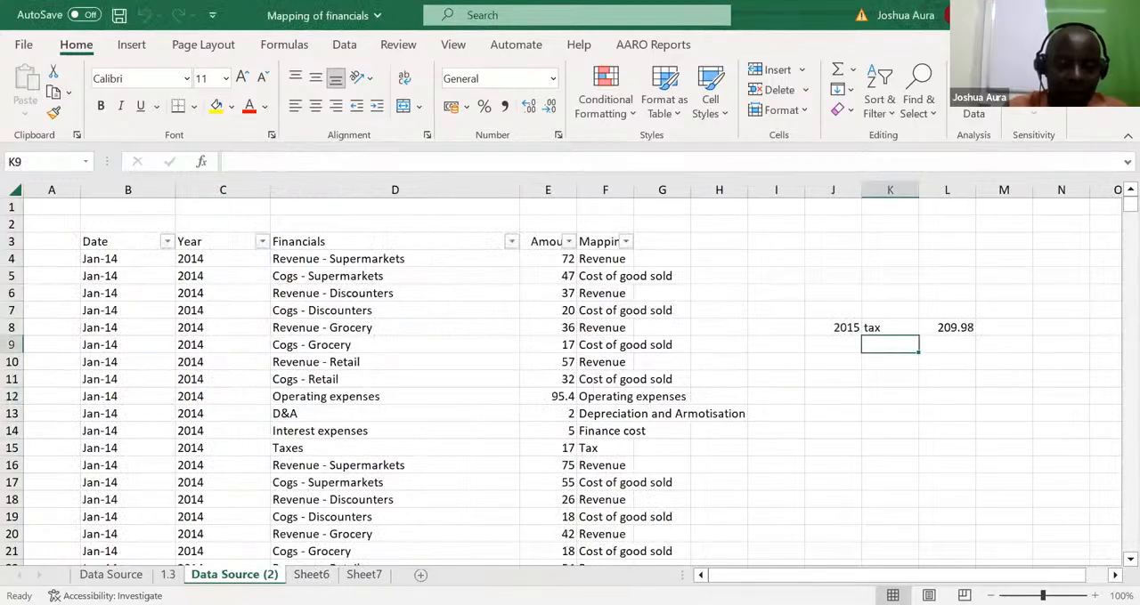
right_click(258, 573)
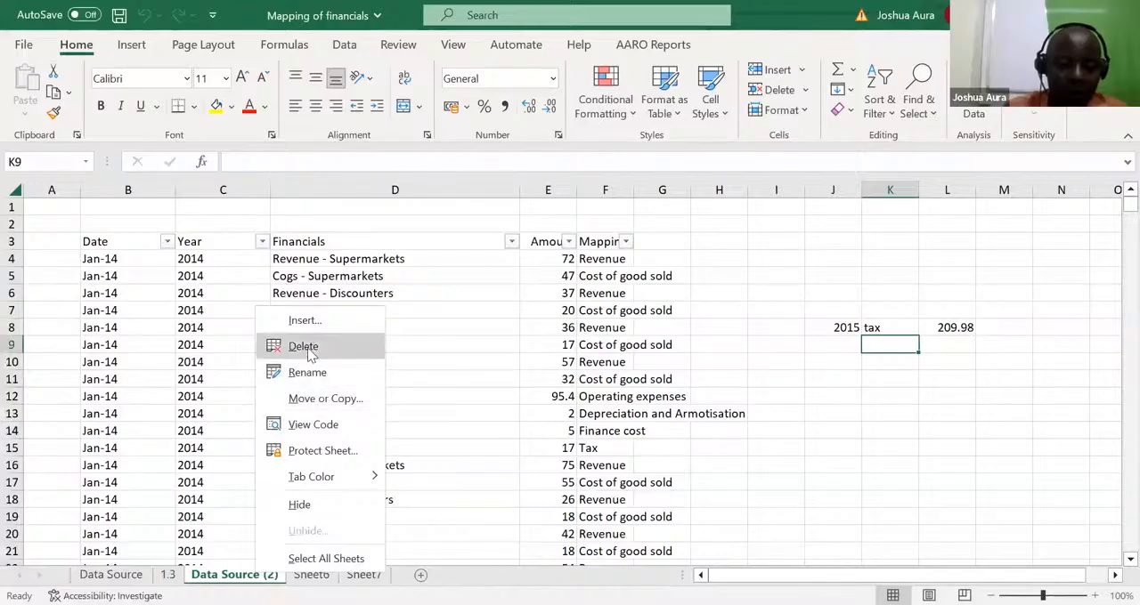
left_click(309, 354)
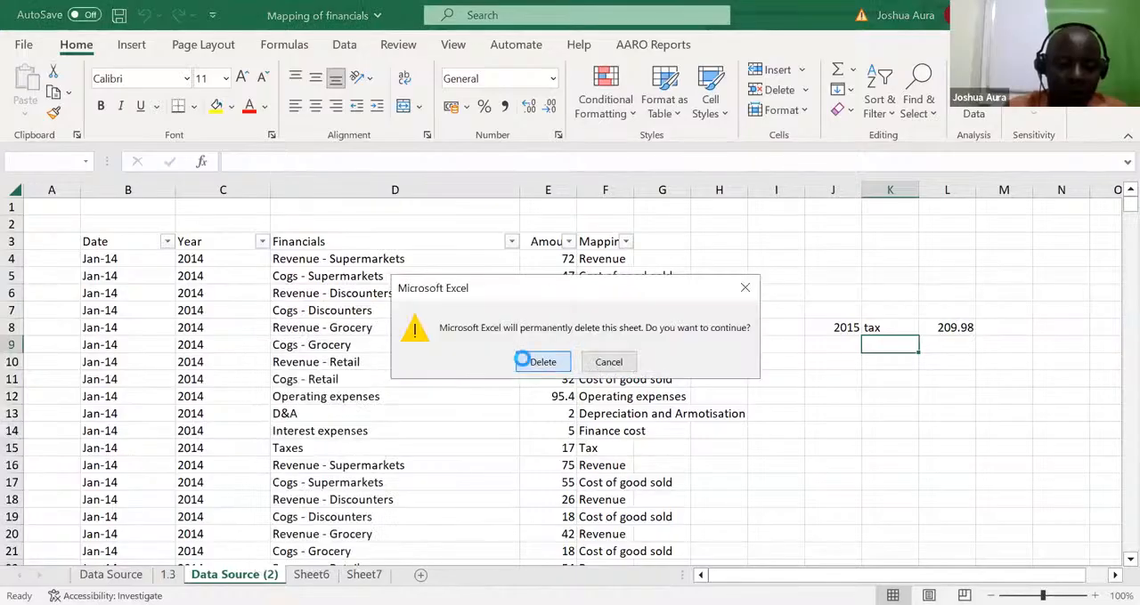
left_click(534, 361)
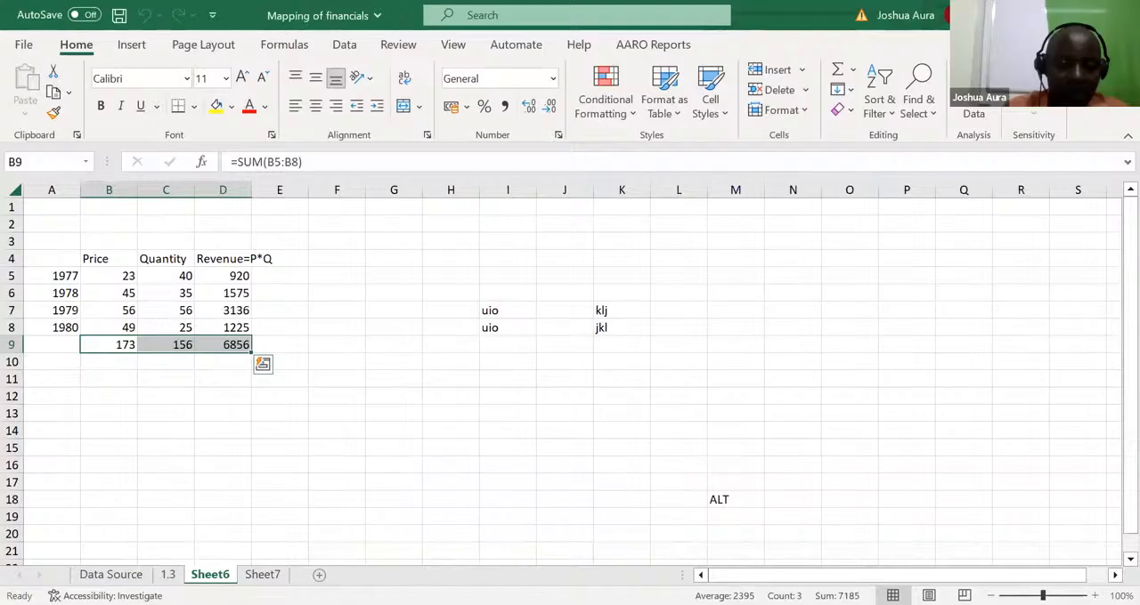
Permanently delete the worksheets Sheet6 and Sheet7, keeping only Data Source and 1.3
right_click(213, 574)
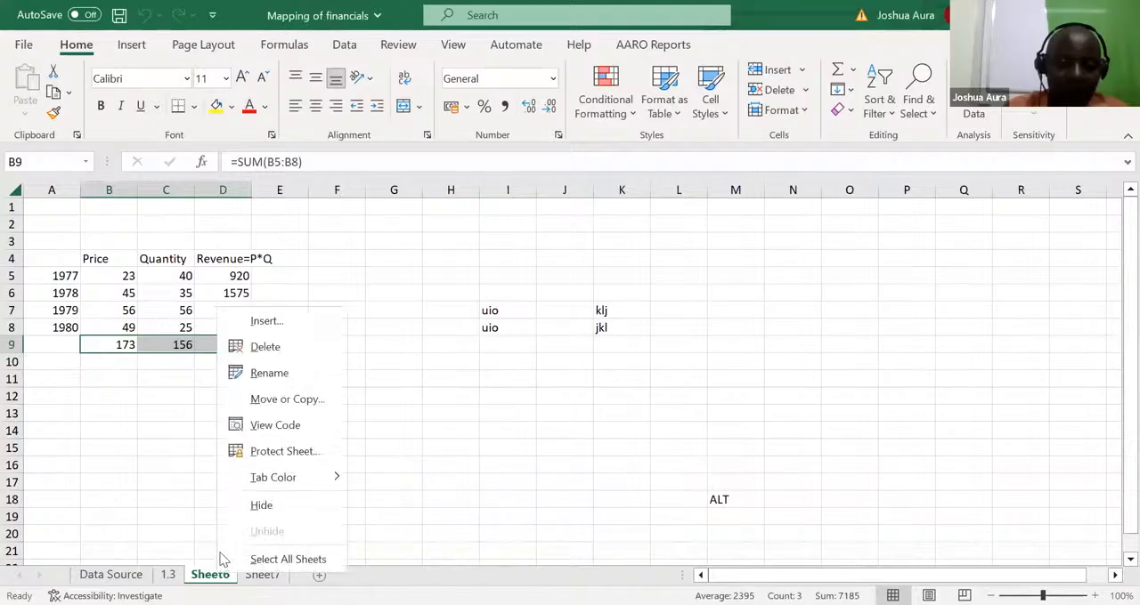
left_click(272, 355)
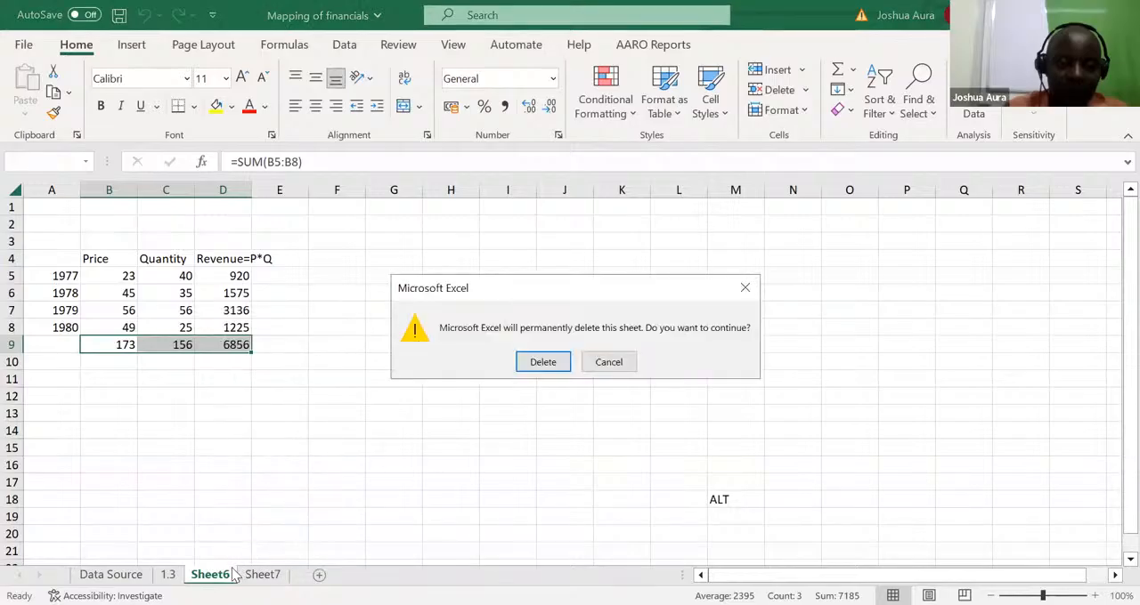
left_click(551, 362)
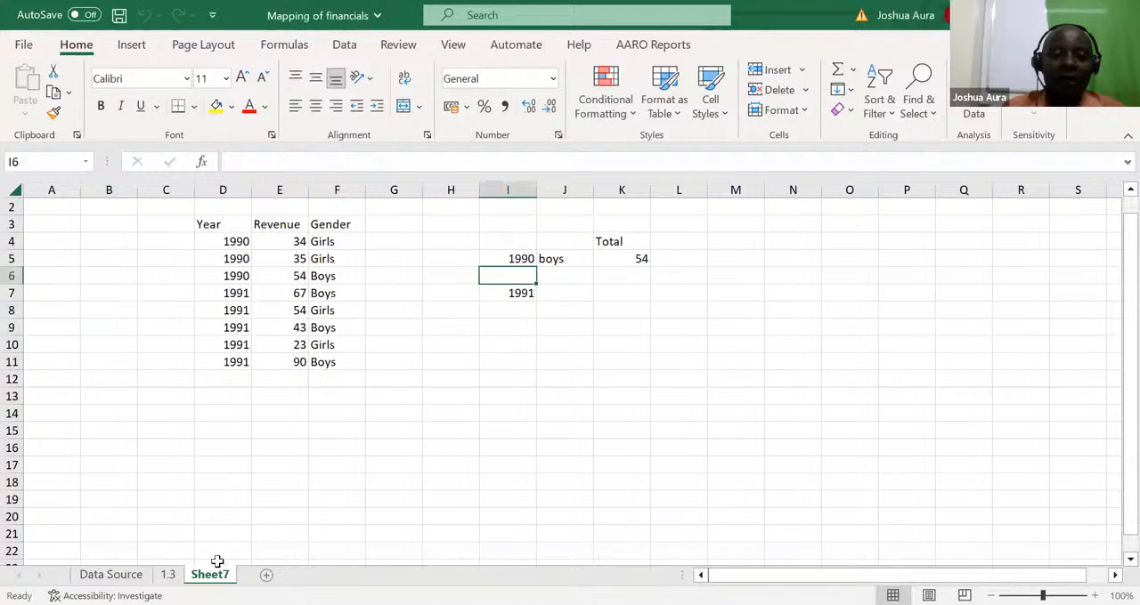
right_click(215, 576)
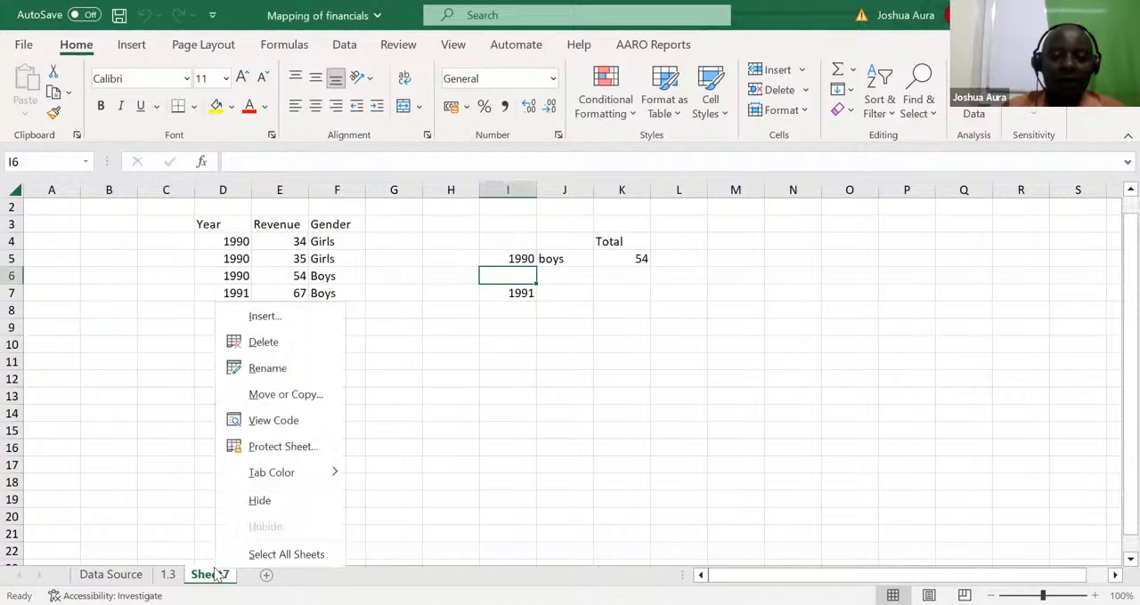
left_click(280, 347)
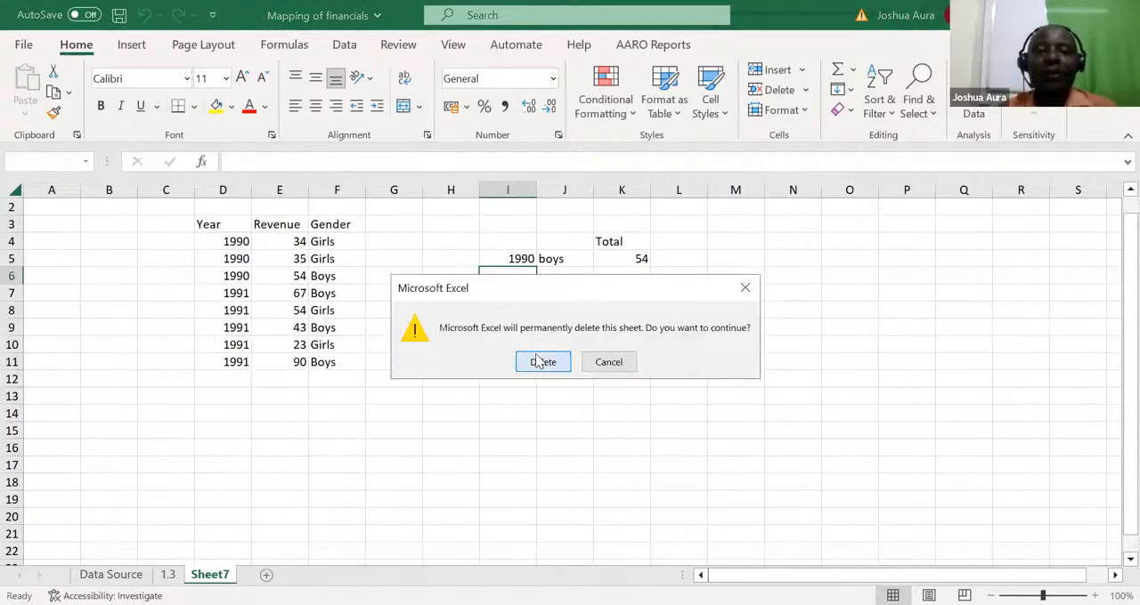
left_click(540, 363)
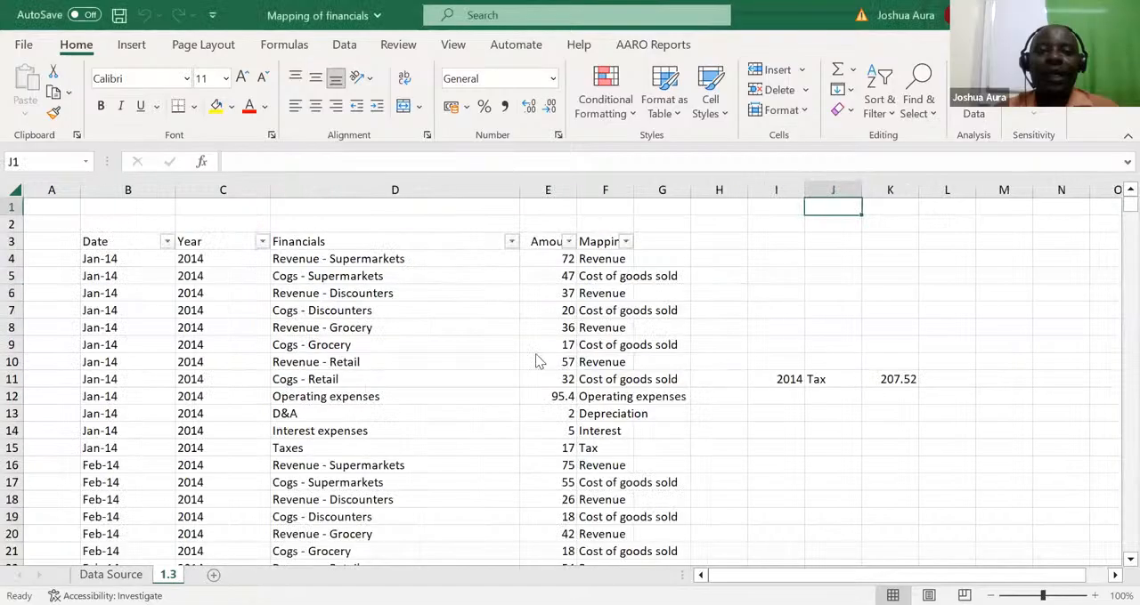
key("alt+Tab")
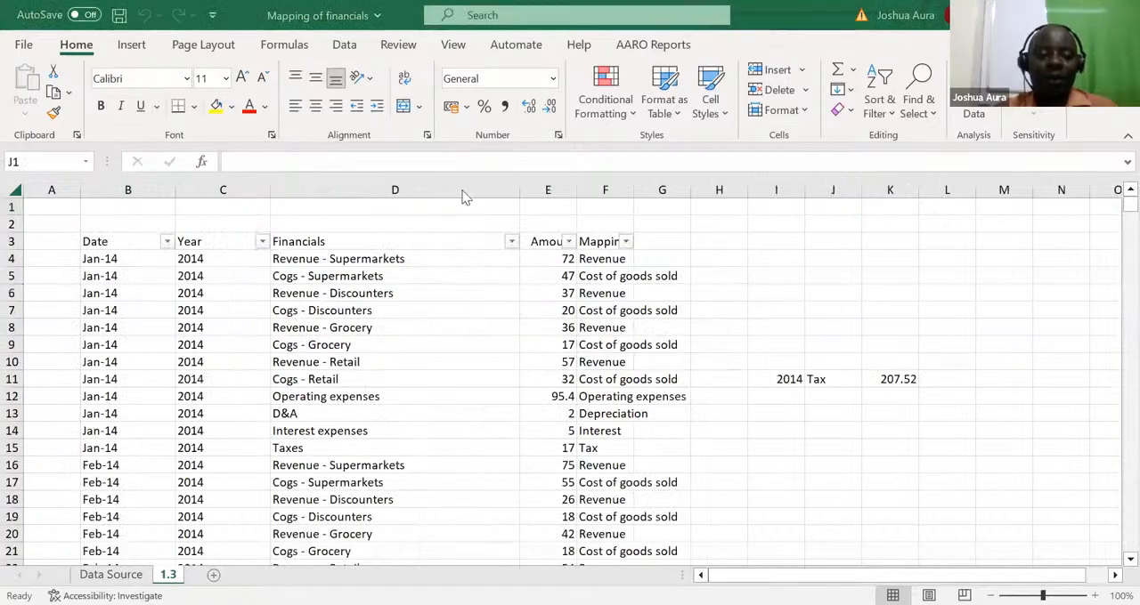